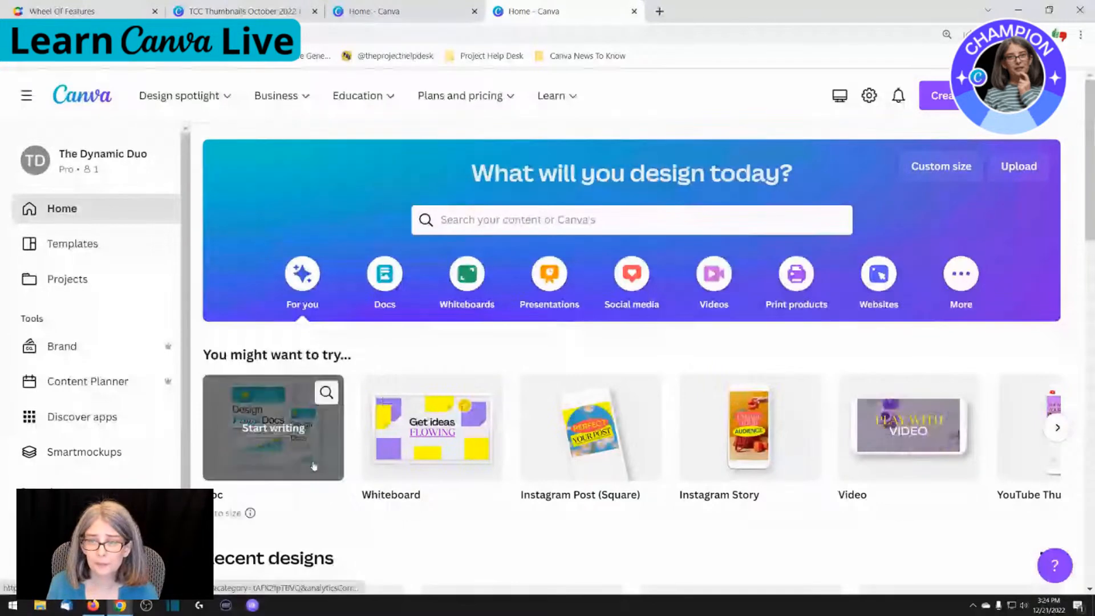
Create a new blank square Instagram Post design from the social media formats
scroll(313, 466, down, 3)
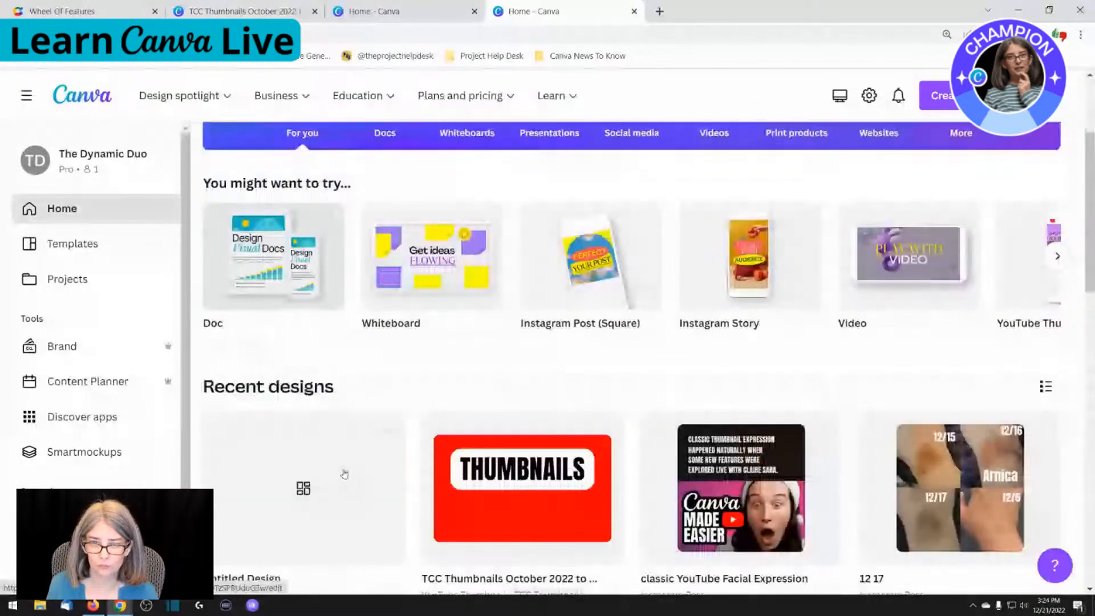
scroll(345, 474, up, 1)
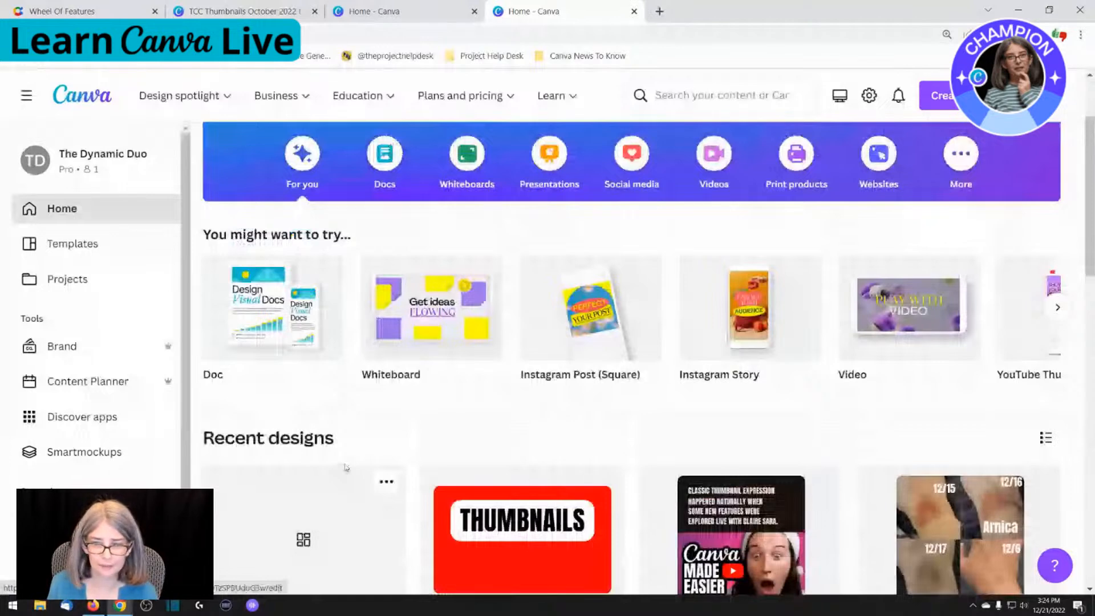
scroll(345, 467, up, 2)
click(638, 284)
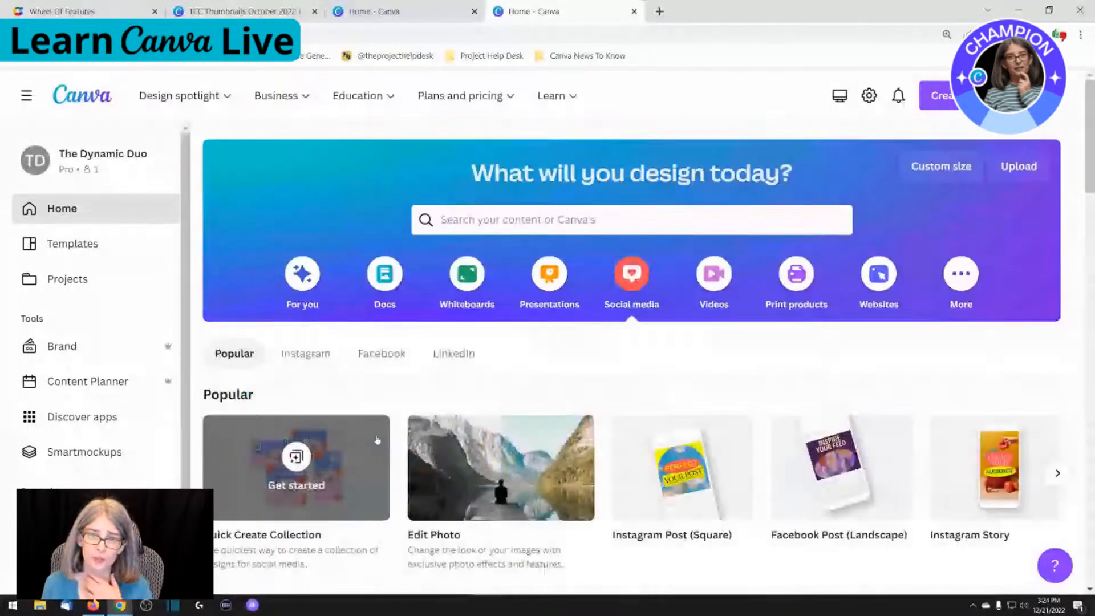
click(377, 440)
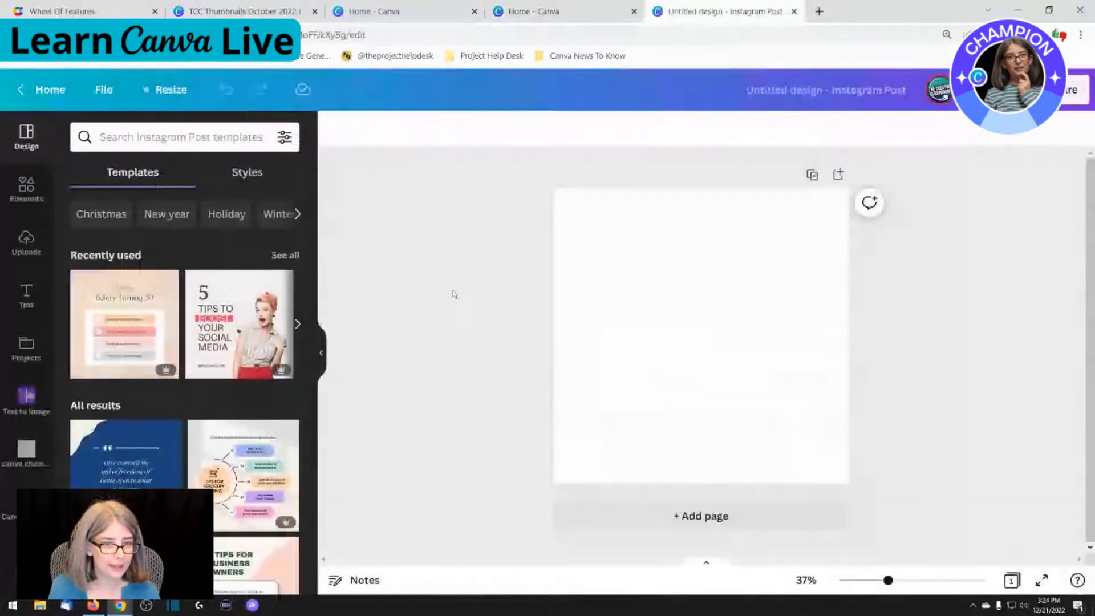
Remove the pinned folders and Logos from the editor's sidebar, and open the Text to Image description field
click(29, 398)
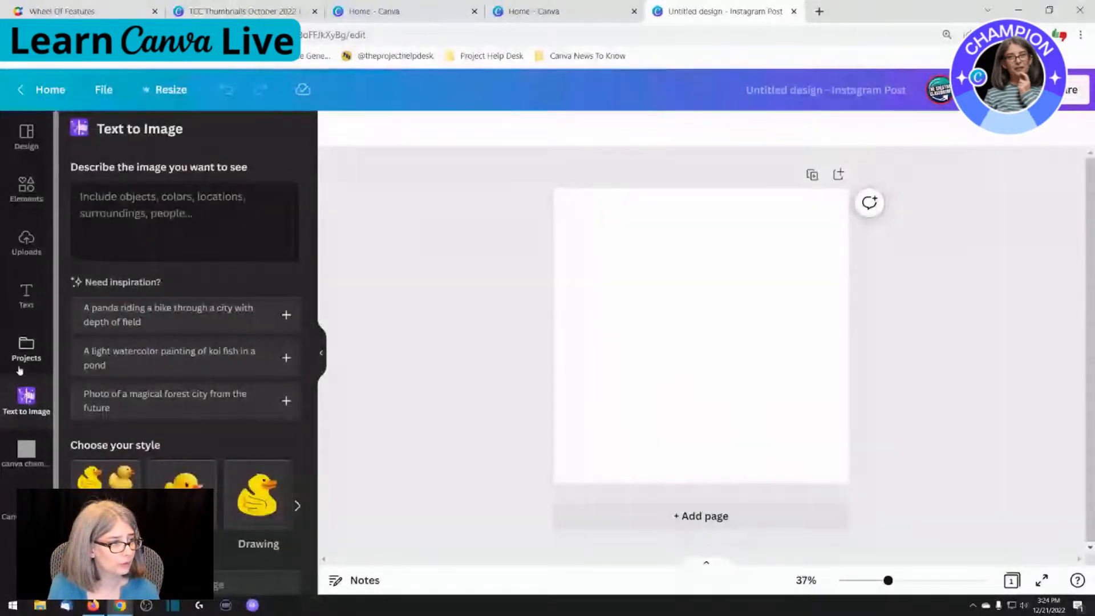
scroll(29, 370, down, 1)
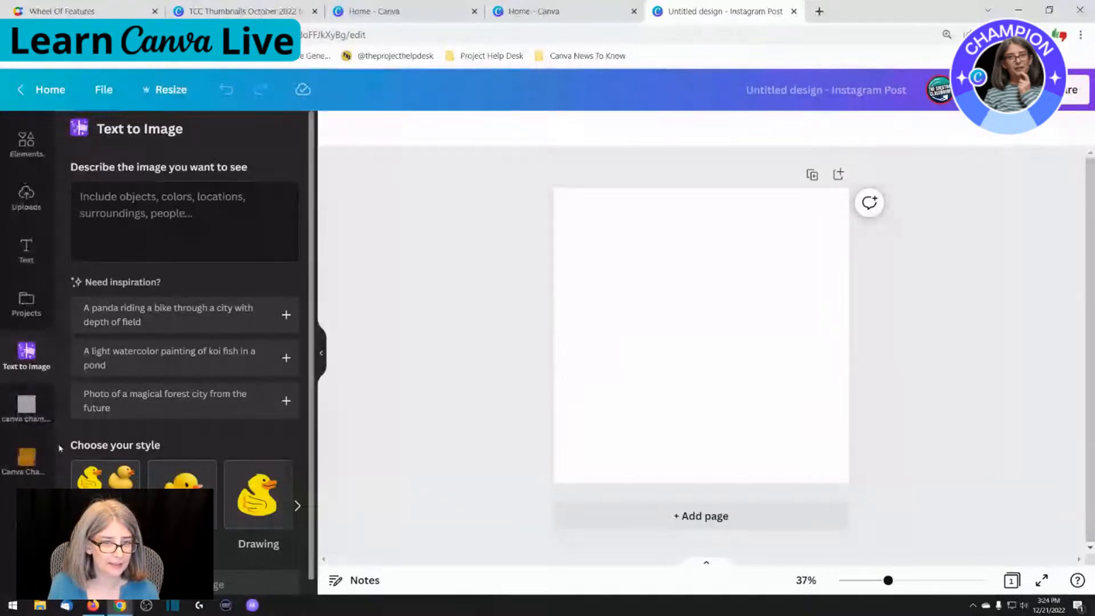
scroll(59, 448, down, 1)
click(14, 450)
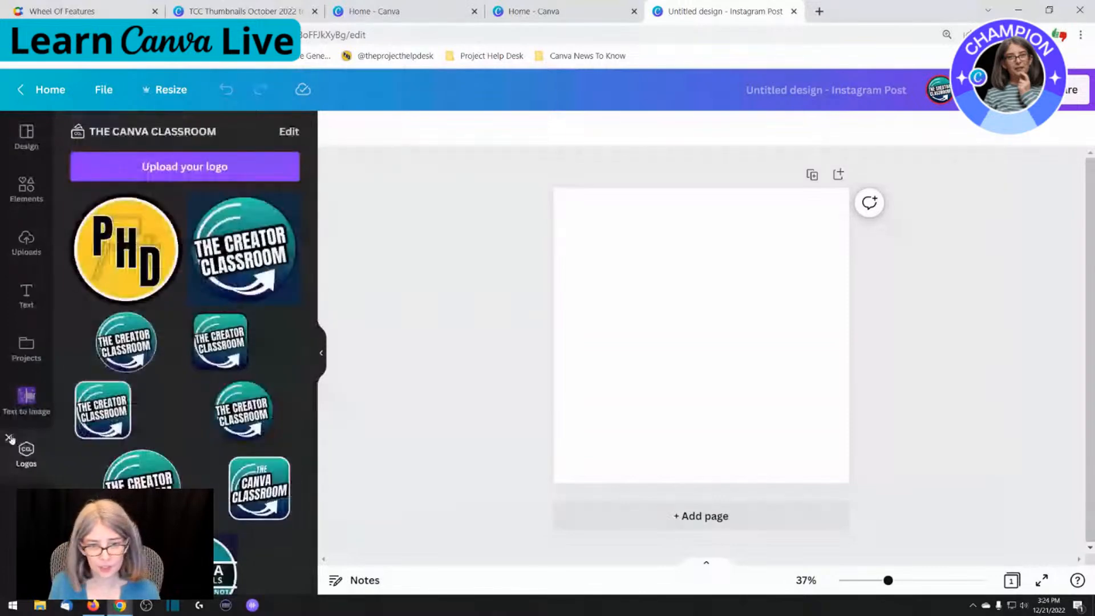
click(9, 438)
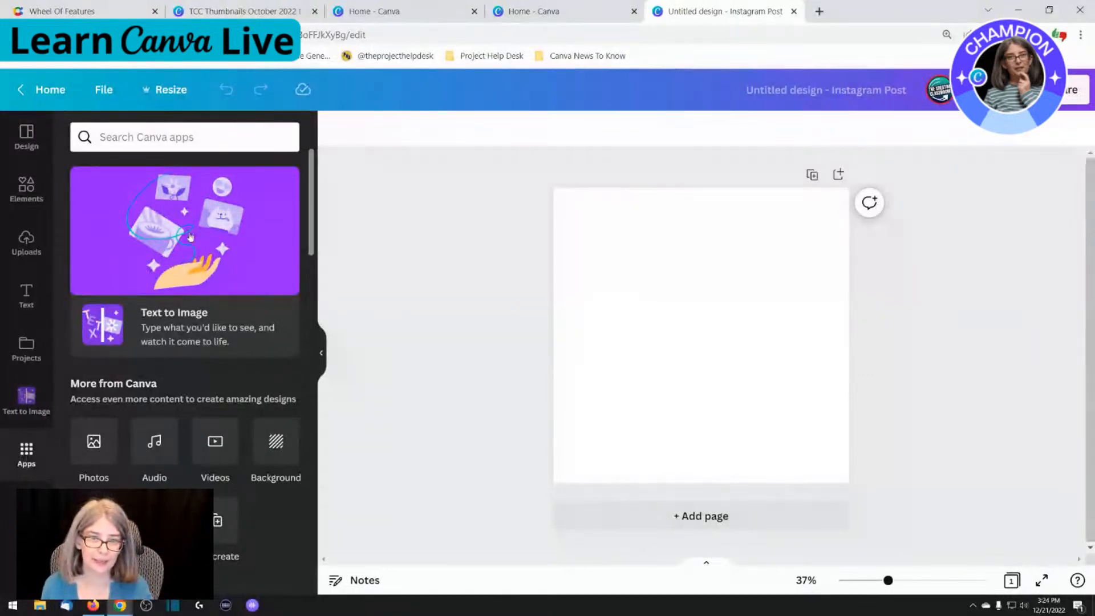
click(168, 234)
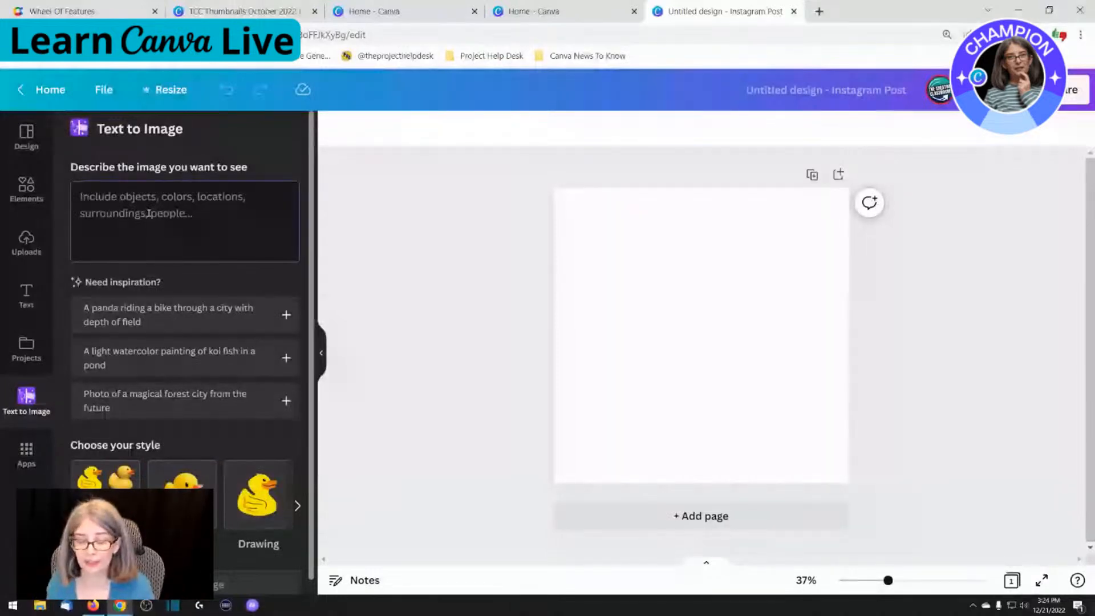
click(148, 214)
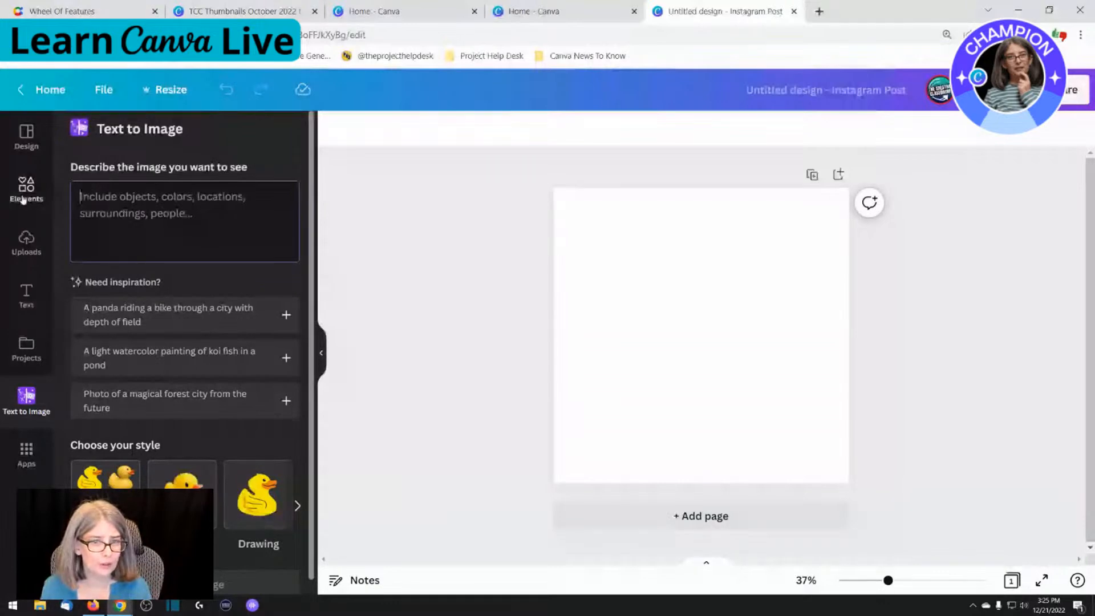
Open the AI Generated Images folder from the project folders
click(26, 242)
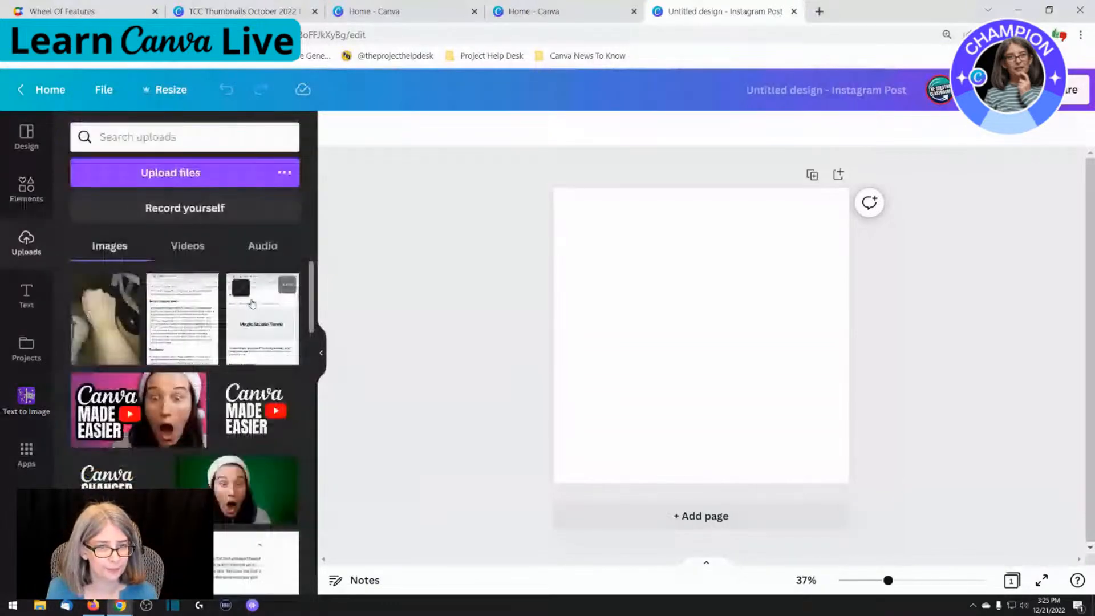
click(25, 455)
click(29, 349)
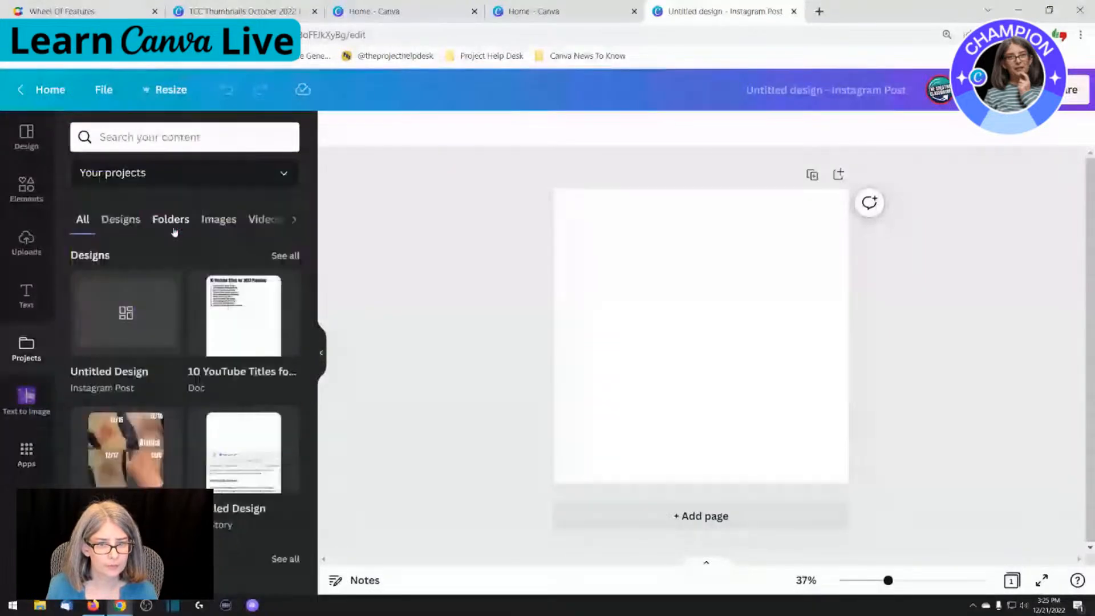
click(171, 221)
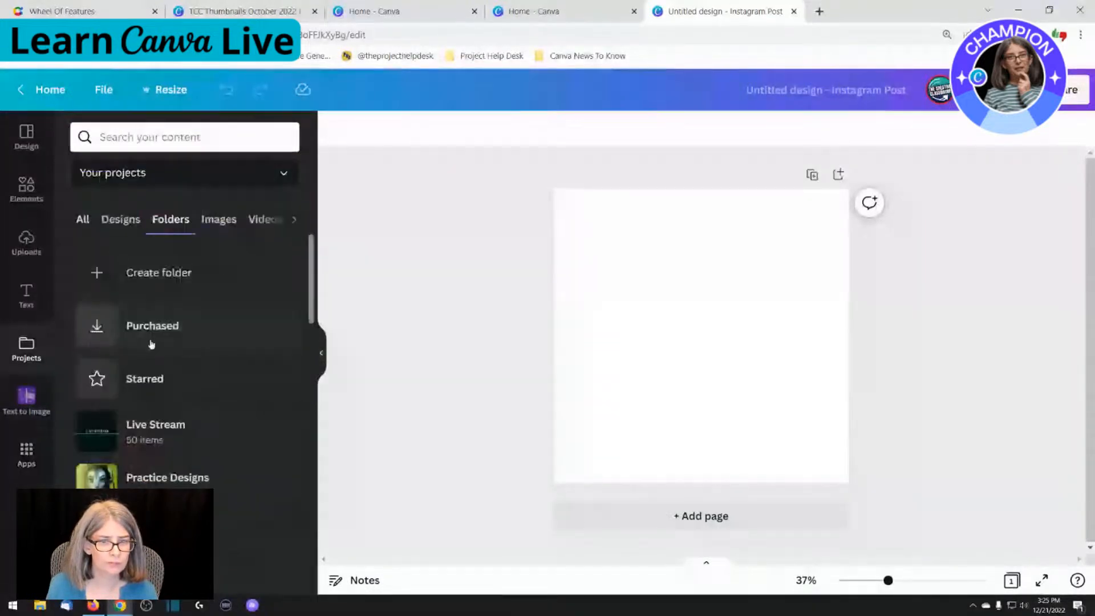
scroll(151, 423, down, 2)
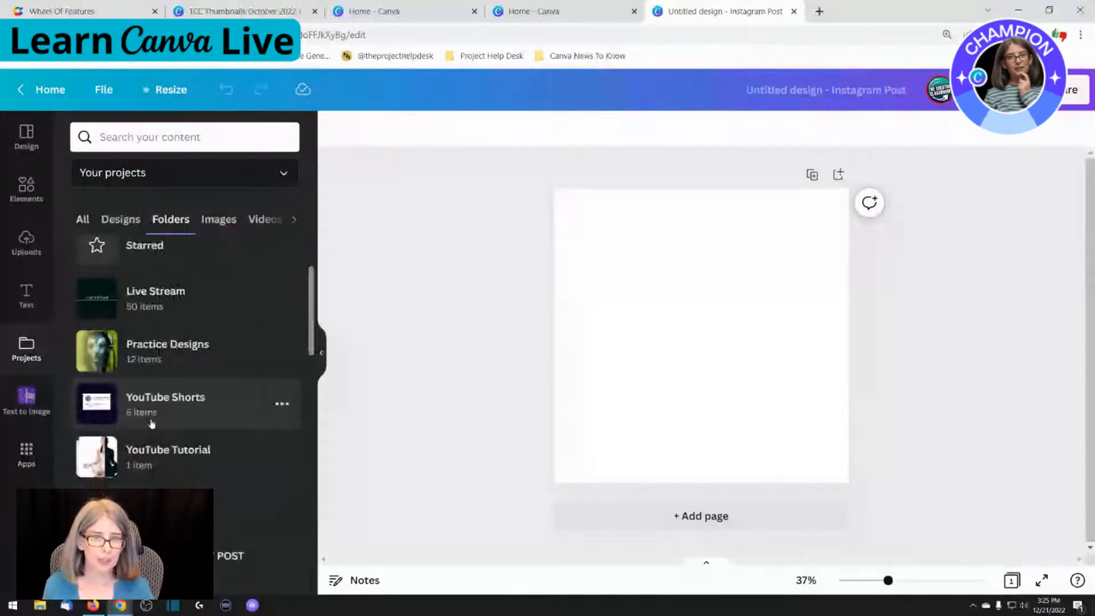
scroll(151, 423, down, 3)
click(151, 423)
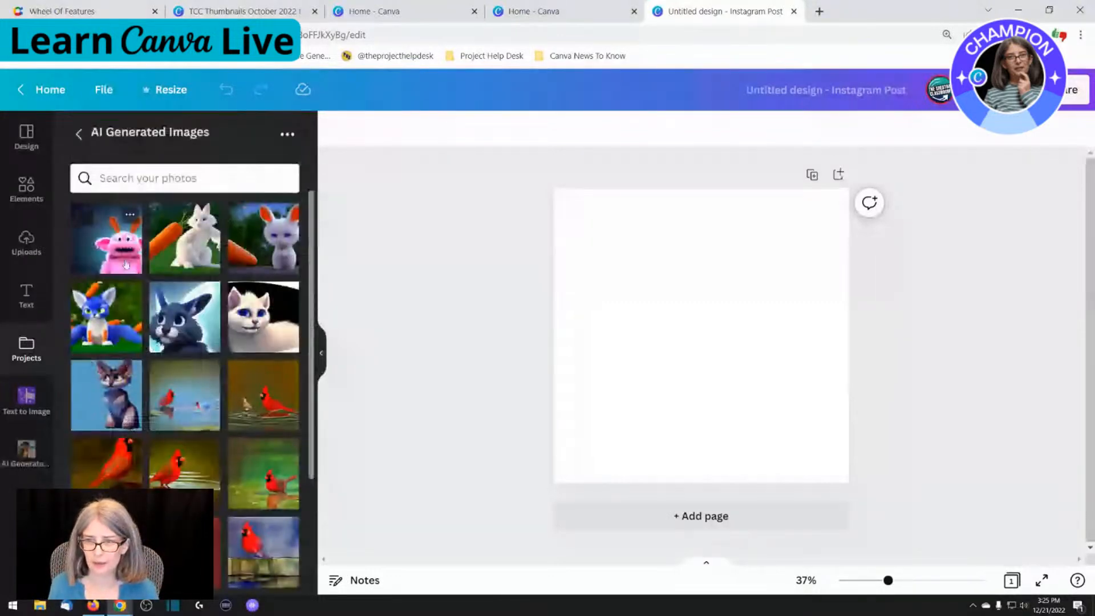
Fill page 1 with the pink furry creature image, and paste its full title as text on a new page 2
click(126, 264)
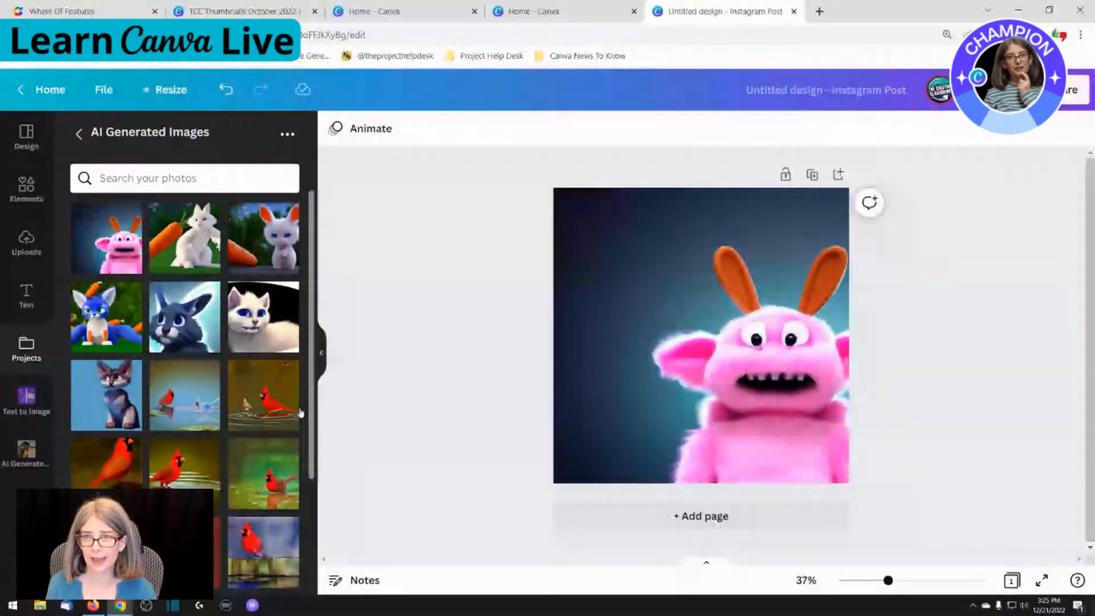
click(612, 285)
click(525, 130)
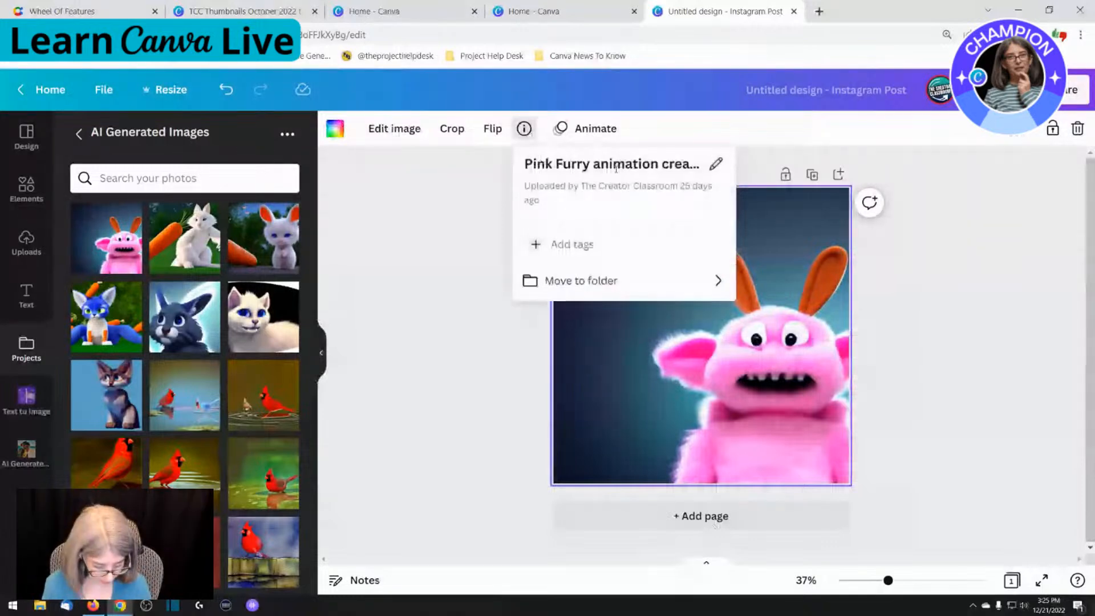
click(616, 165)
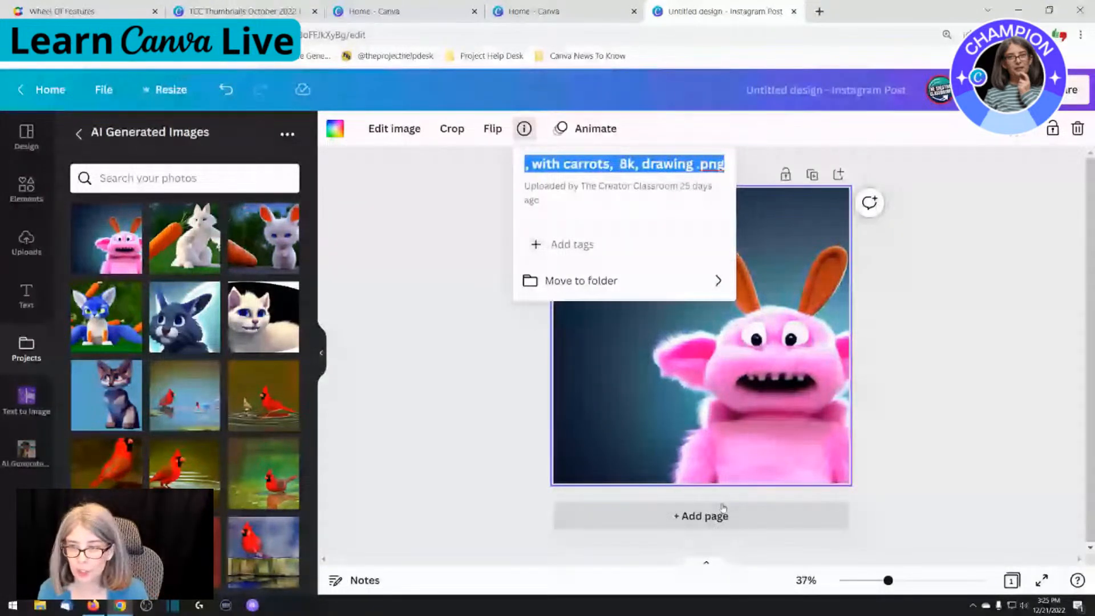
click(723, 511)
text(Pink Furry animation creature with very small ears, big blue eyes, large white tail, with carrots, 8k, drawing .png)
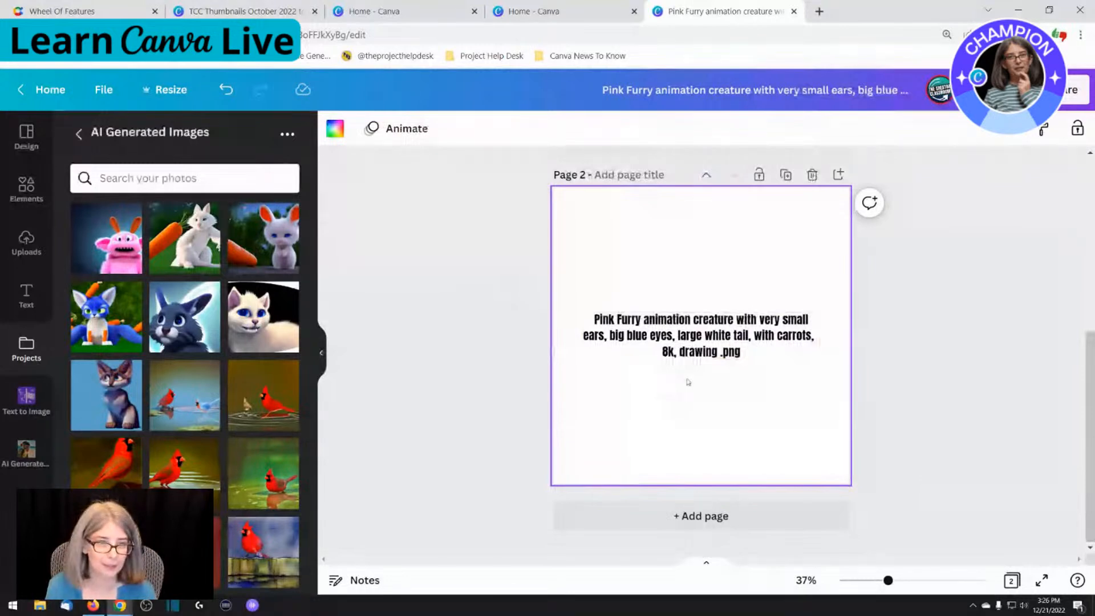
Replace page 1's background with the image of a red cardinal and a small brown bird standing in rippling water
scroll(688, 381, up, 5)
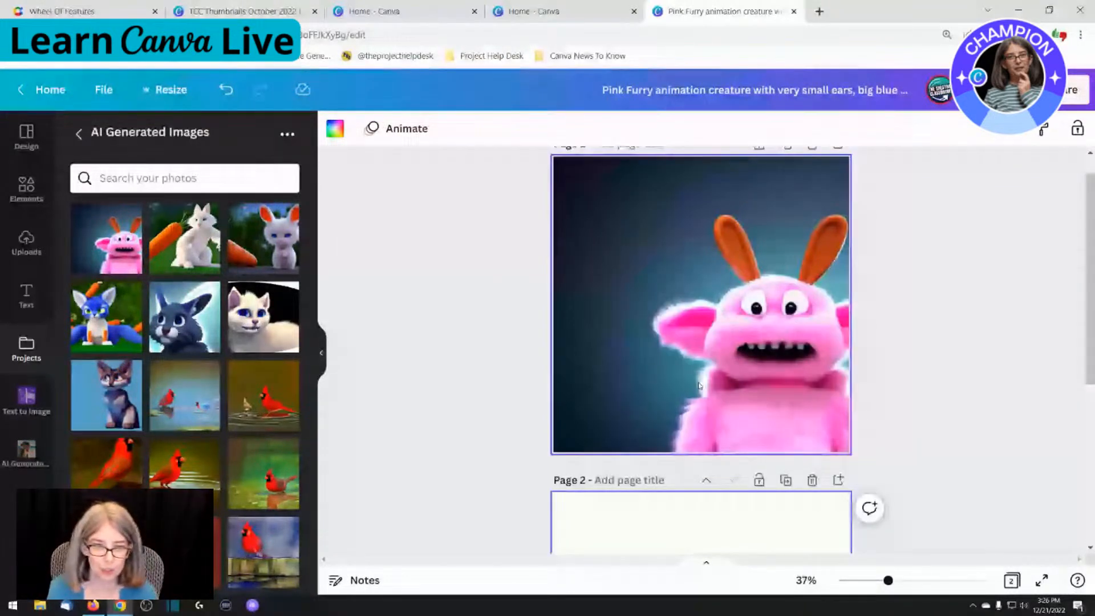
scroll(707, 379, up, 1)
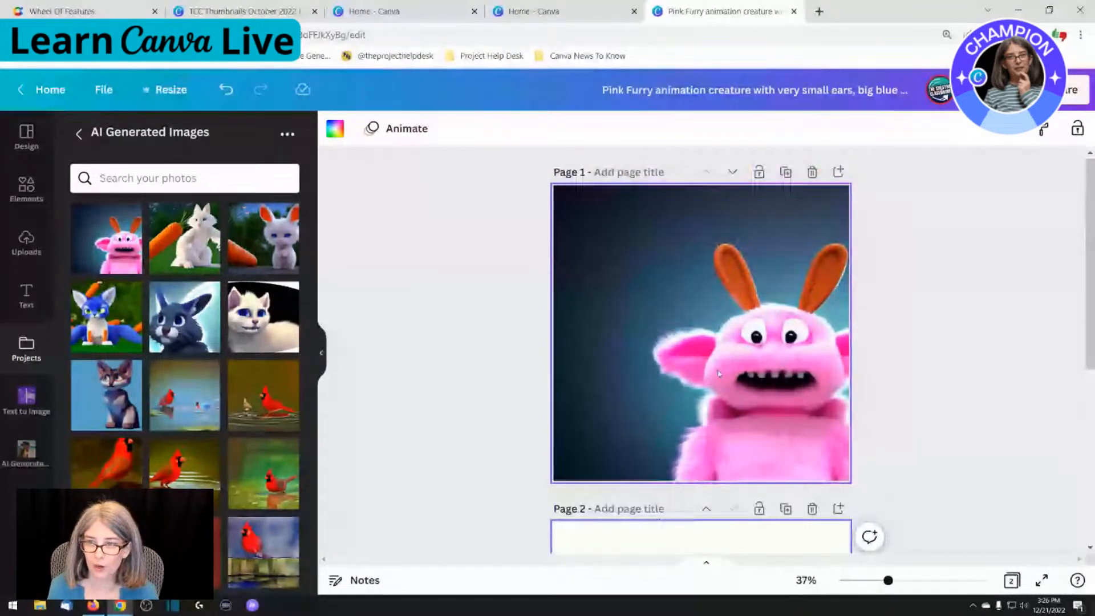
scroll(719, 373, down, 3)
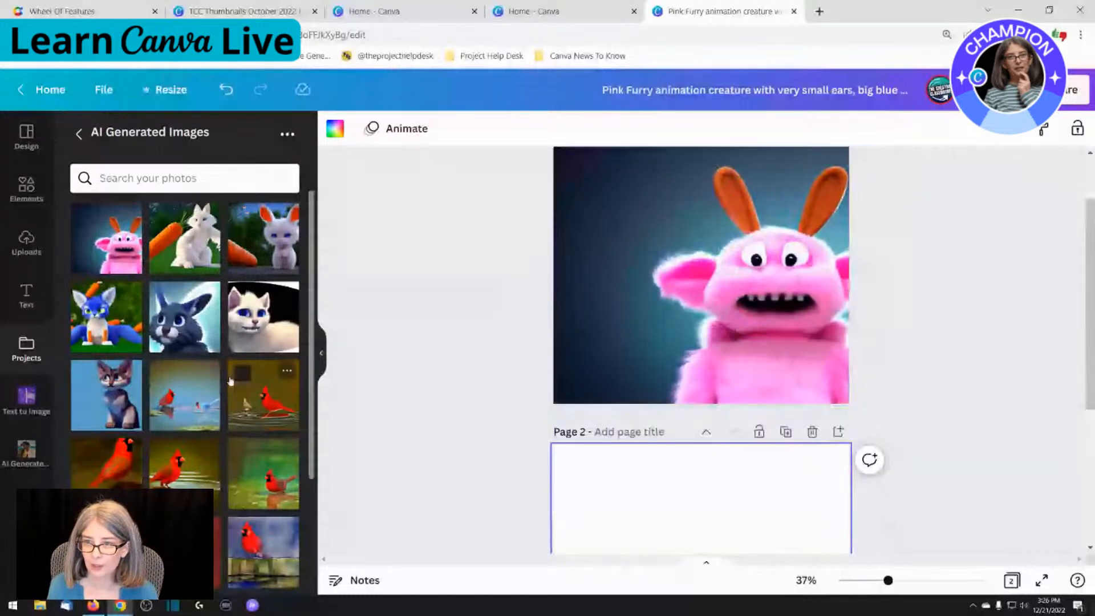
click(229, 381)
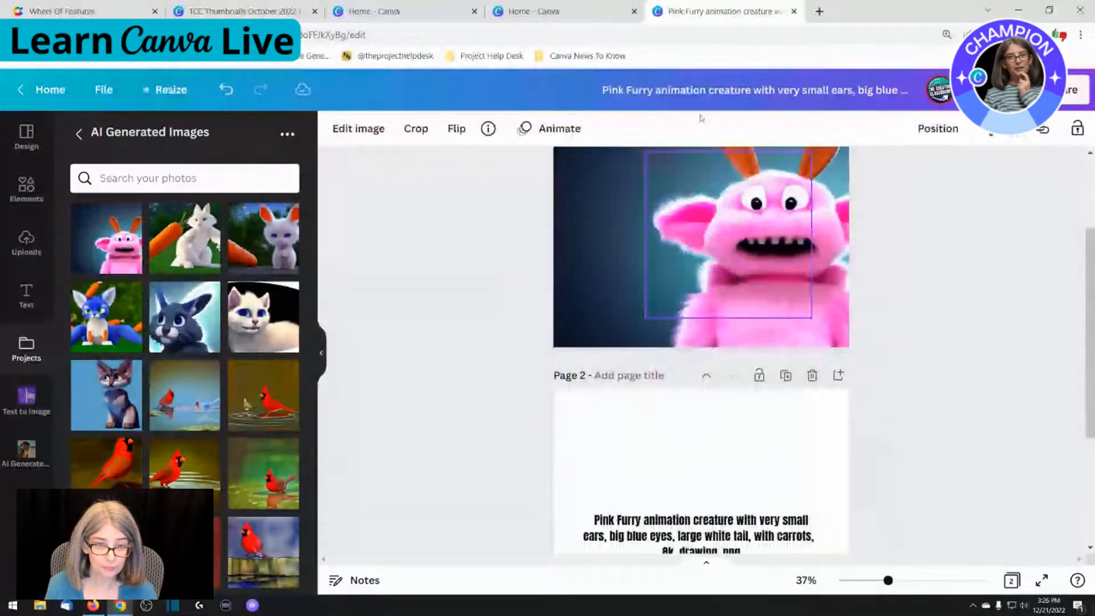
click(764, 436)
Add the image of mashed potatoes on a white plate against a blue background to page 1
scroll(240, 416, down, 4)
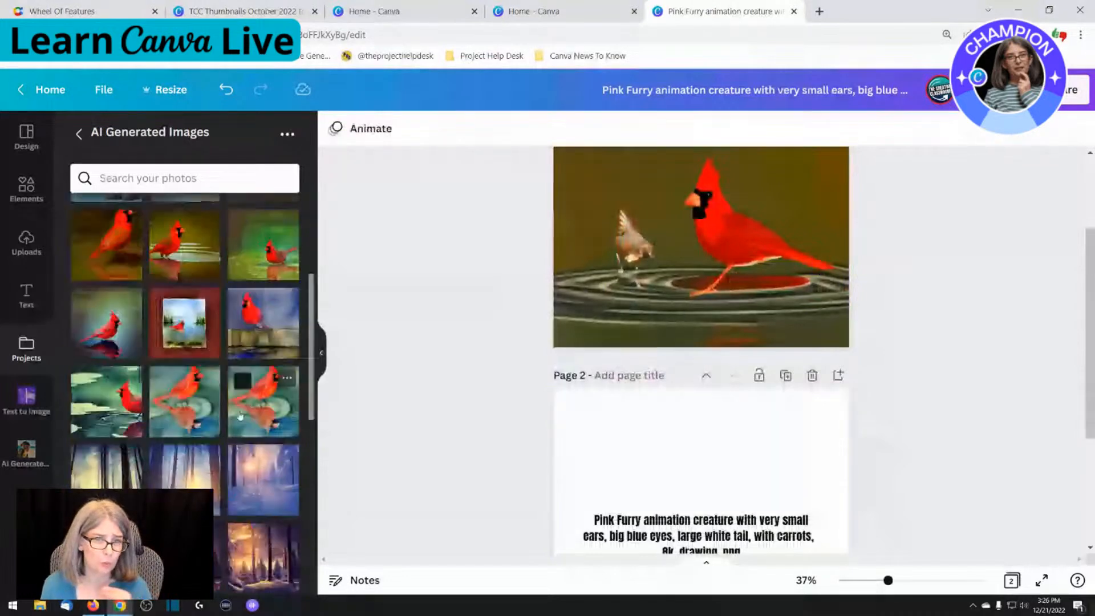
scroll(240, 414, down, 4)
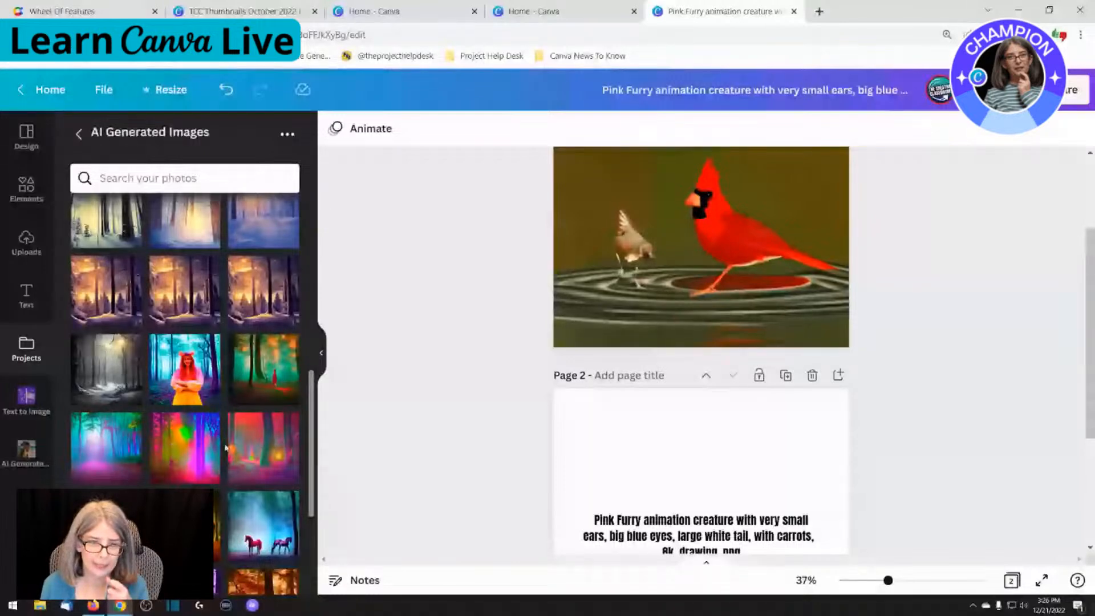
scroll(226, 447, down, 3)
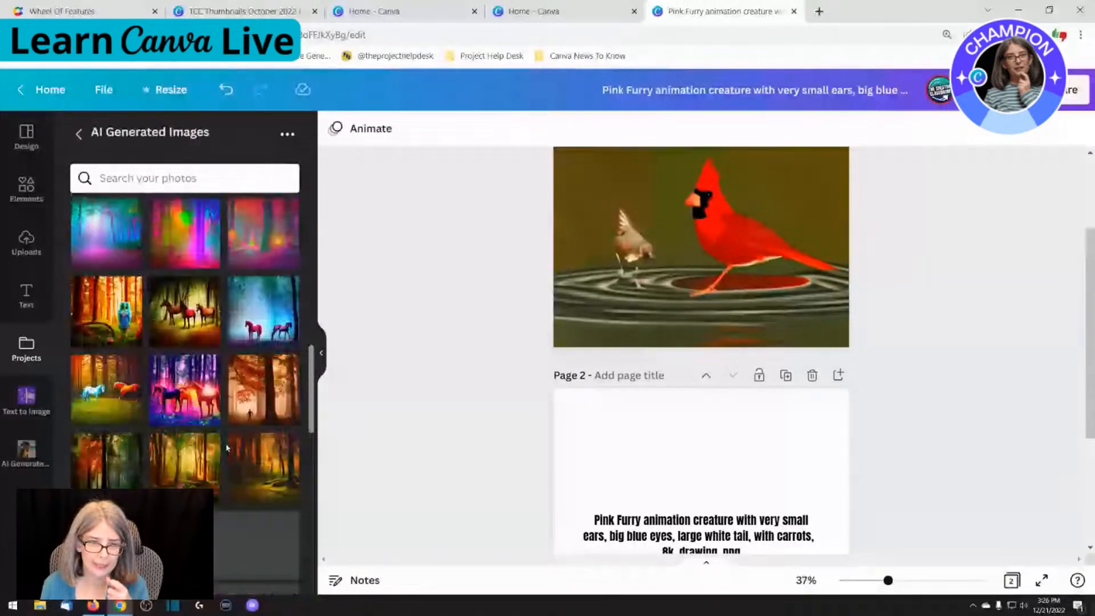
scroll(227, 448, down, 10)
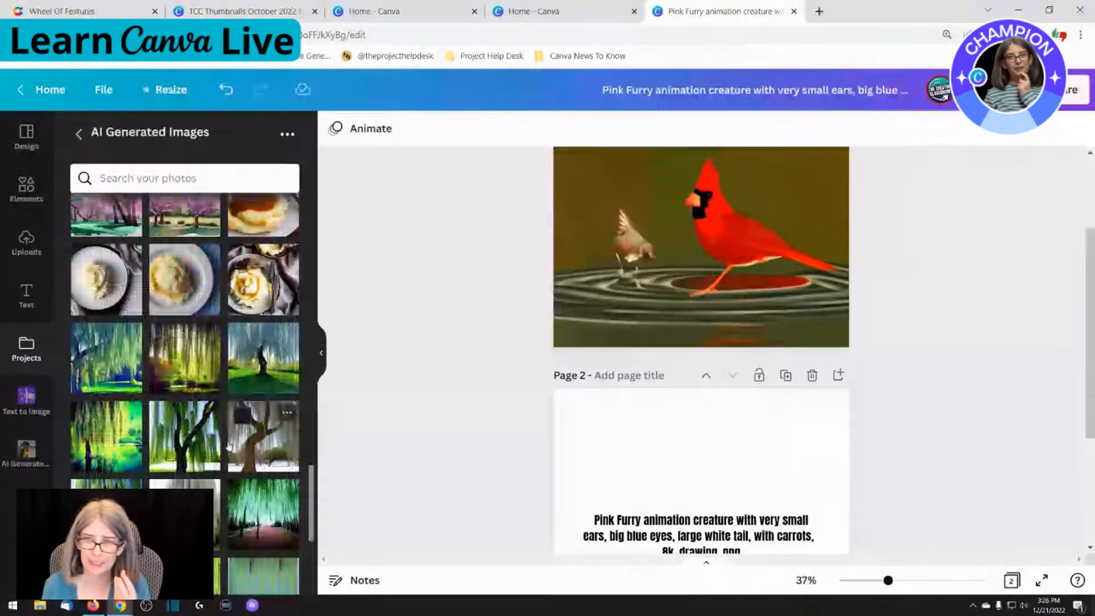
scroll(228, 447, up, 1)
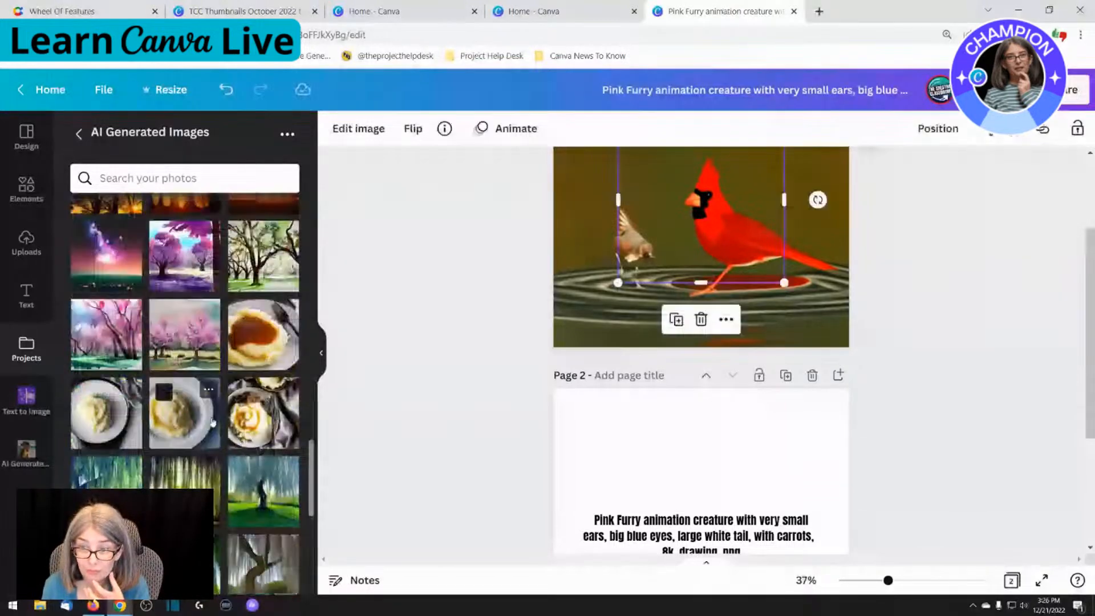
click(212, 422)
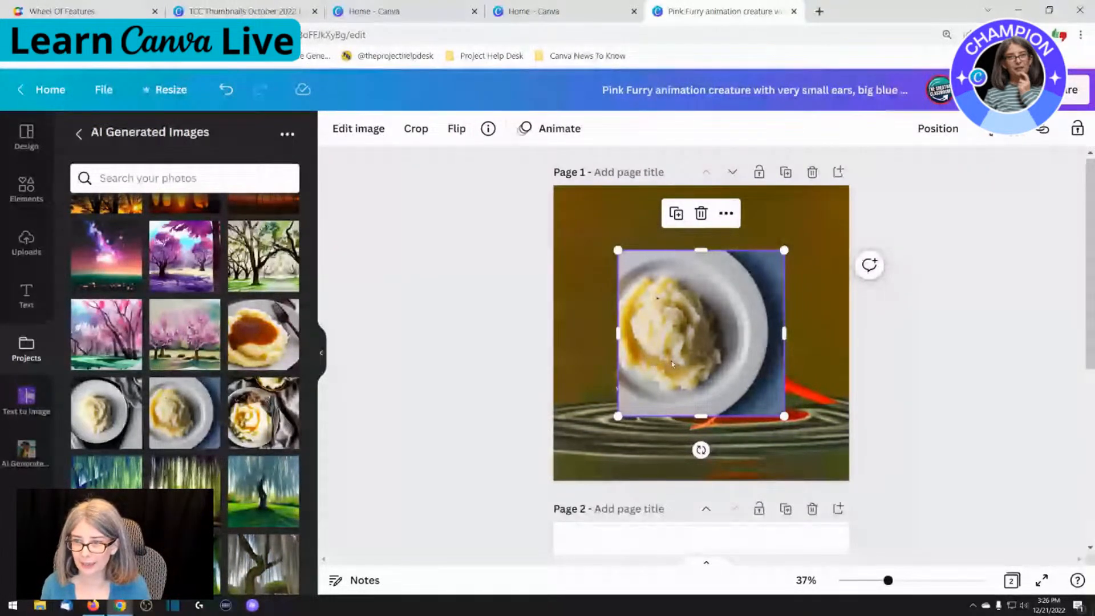
Replace page 1's background with the mashed potatoes and gravy image with cutlery, and delete the other mashed potatoes image
click(262, 412)
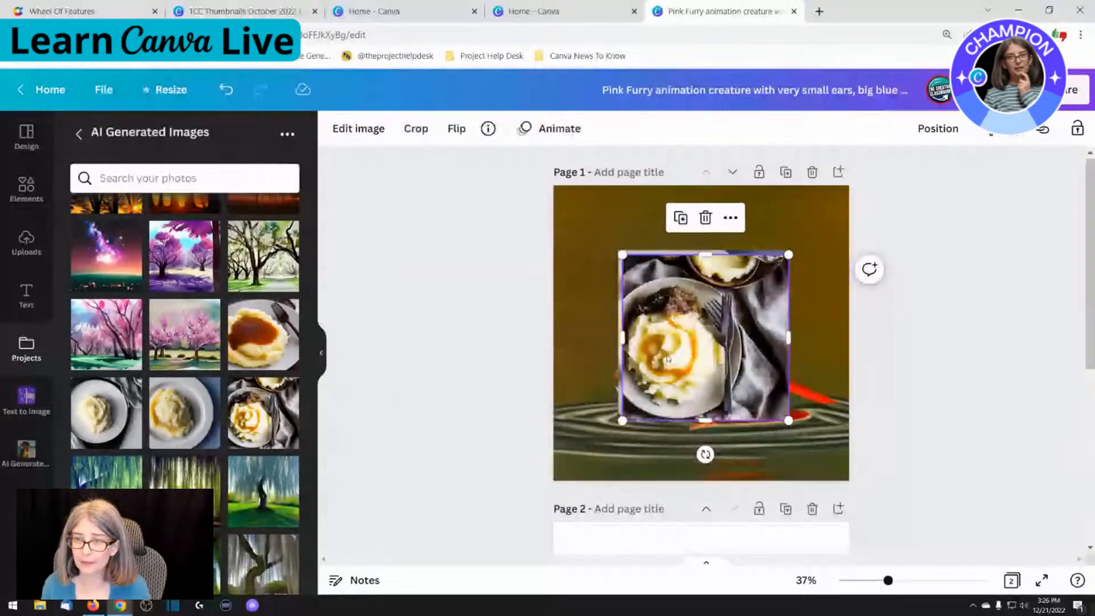
right_click(703, 389)
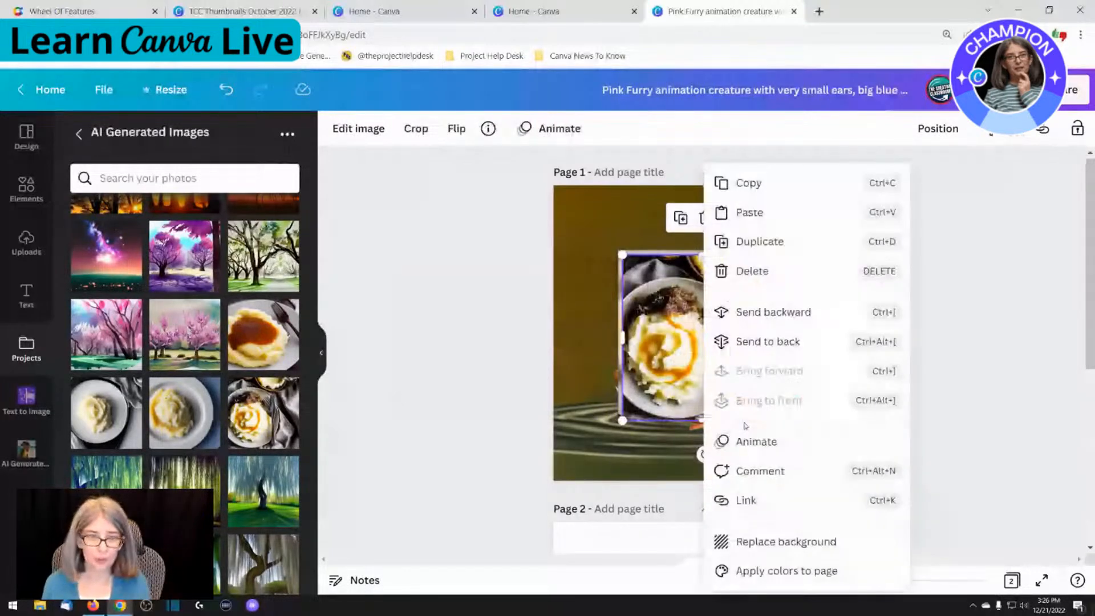
click(777, 541)
click(692, 356)
key(Delete)
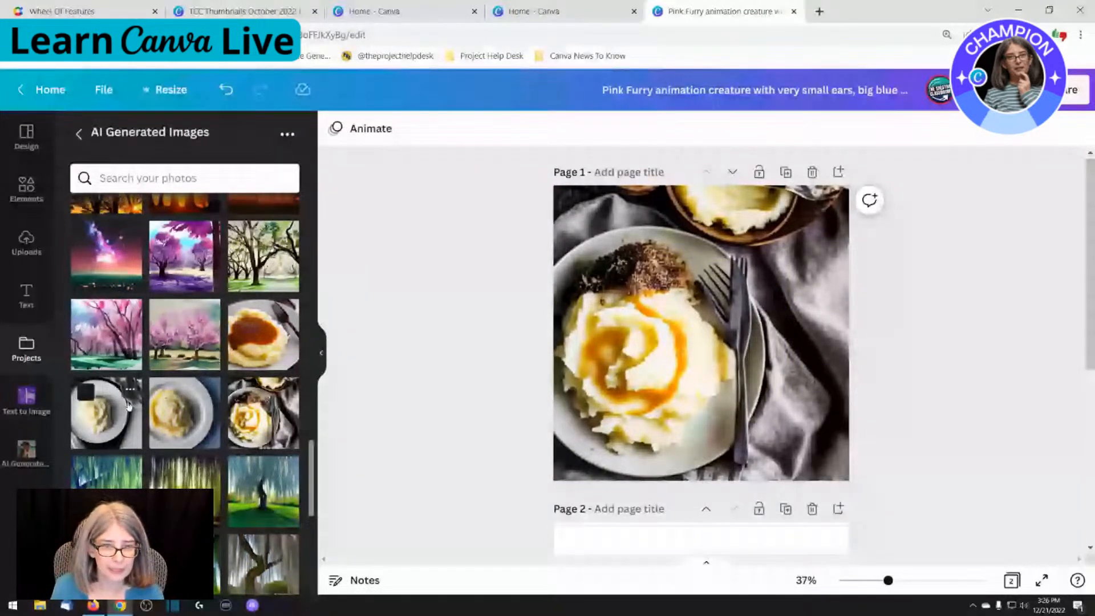
Add the image of the blue-faced character with dark braids to page 1 and enlarge it to cover the whole page
scroll(127, 405, down, 5)
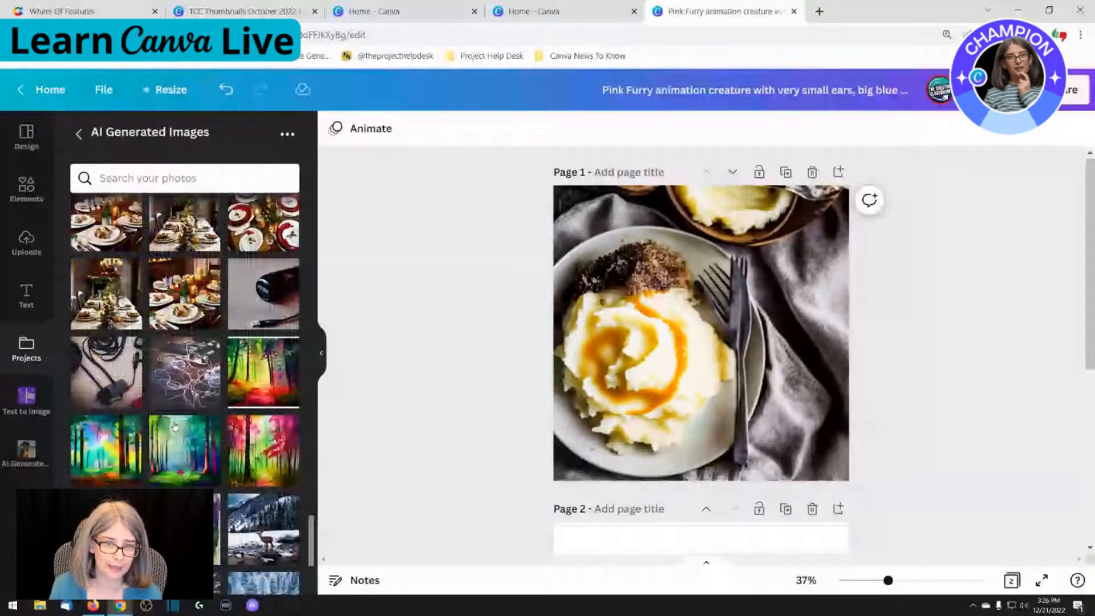
scroll(175, 427, down, 5)
scroll(175, 426, down, 1)
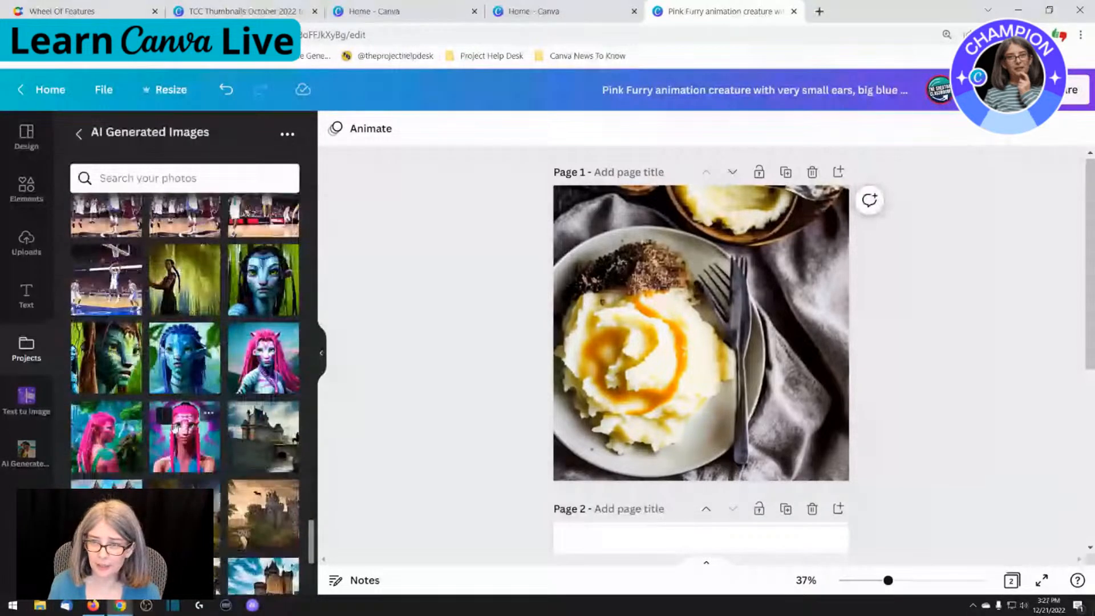
click(175, 426)
drag(279, 293, 637, 268)
drag(719, 350, 857, 488)
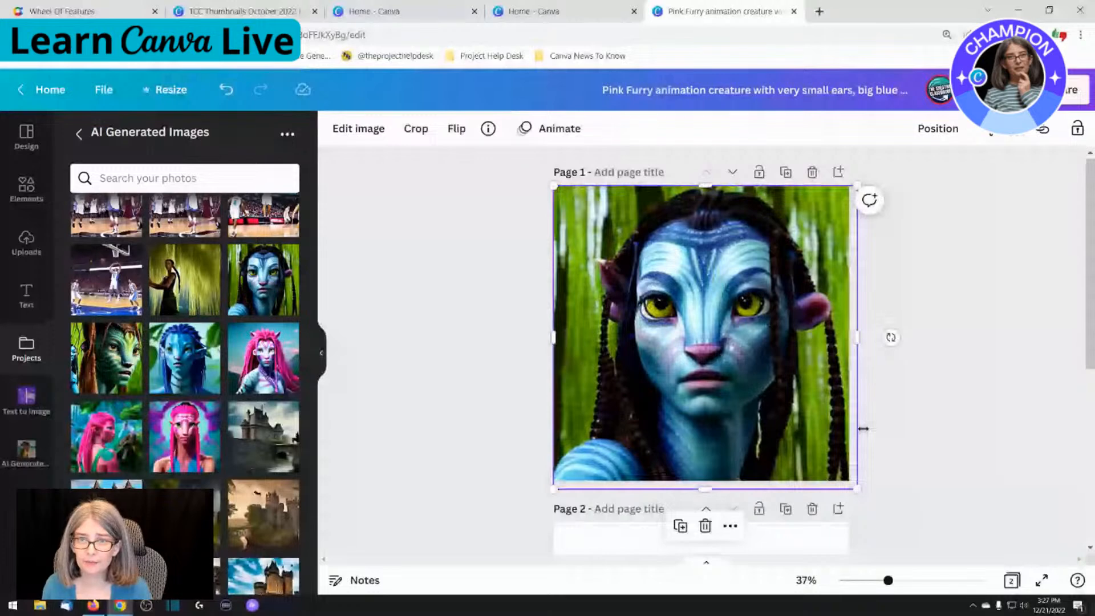
Copy the full title of the blue-faced character image that fills page 1 from its image information
click(887, 426)
click(642, 346)
click(522, 130)
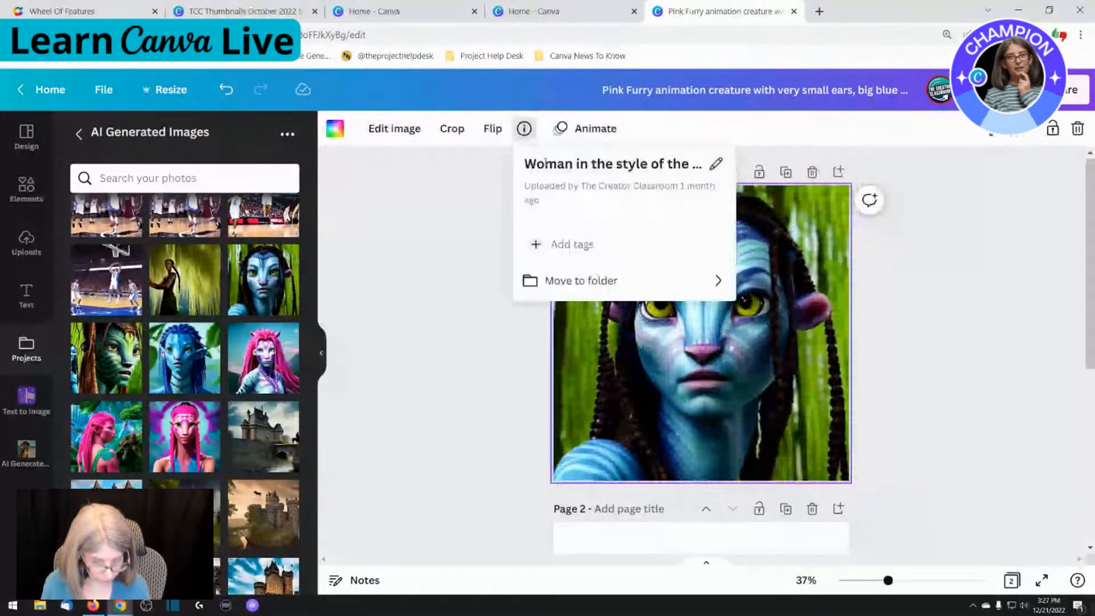
click(546, 163)
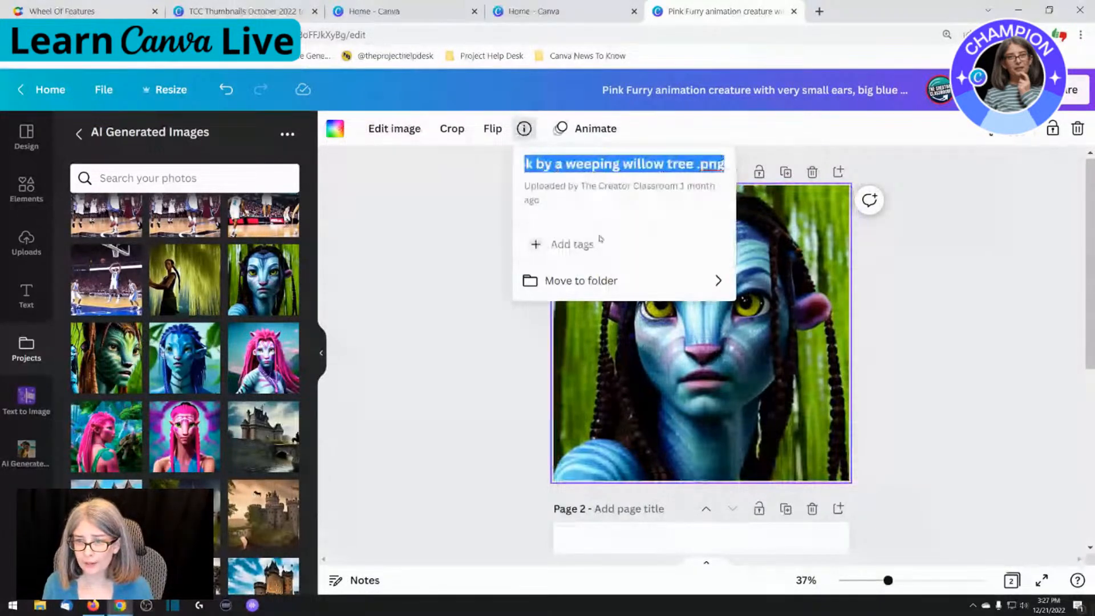
Replace the text on page 2 with "Woman in the style of the movie Avatar in 4k by a weeping willow tree .png"
scroll(684, 399, down, 5)
click(683, 420)
key(ctrl+a)
text(Woman in the style of the movie Avatar in 4k by a weeping willow tree .png)
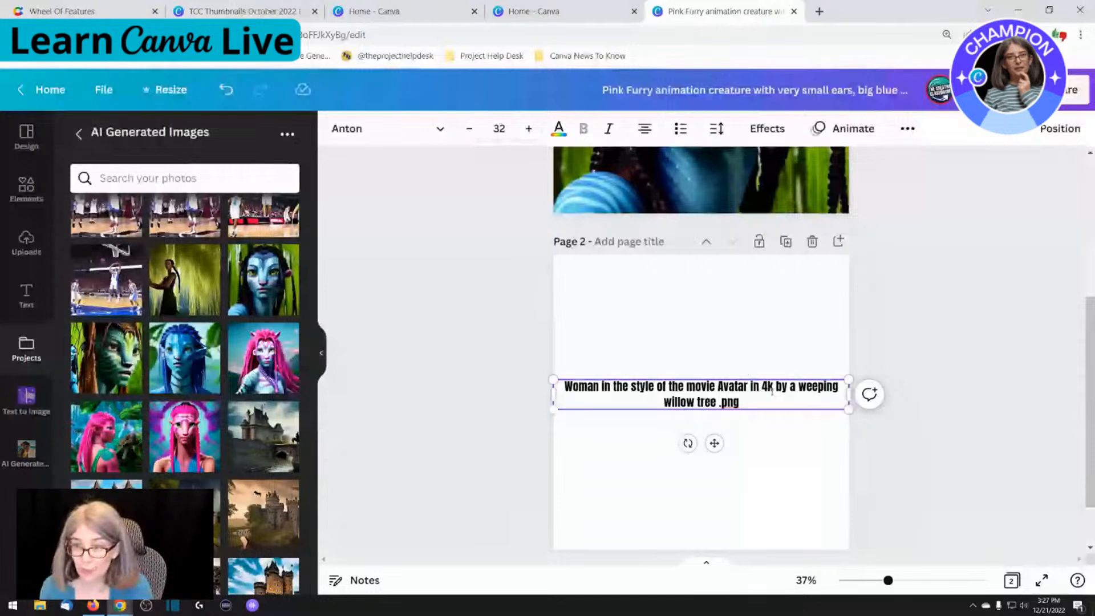
click(692, 352)
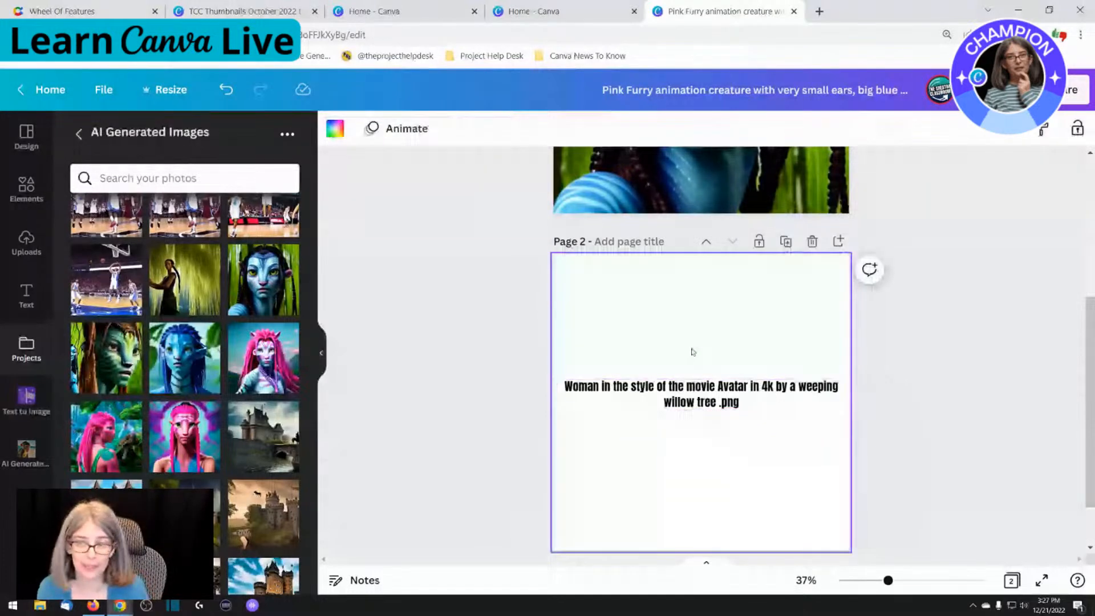
scroll(692, 352, up, 5)
click(697, 372)
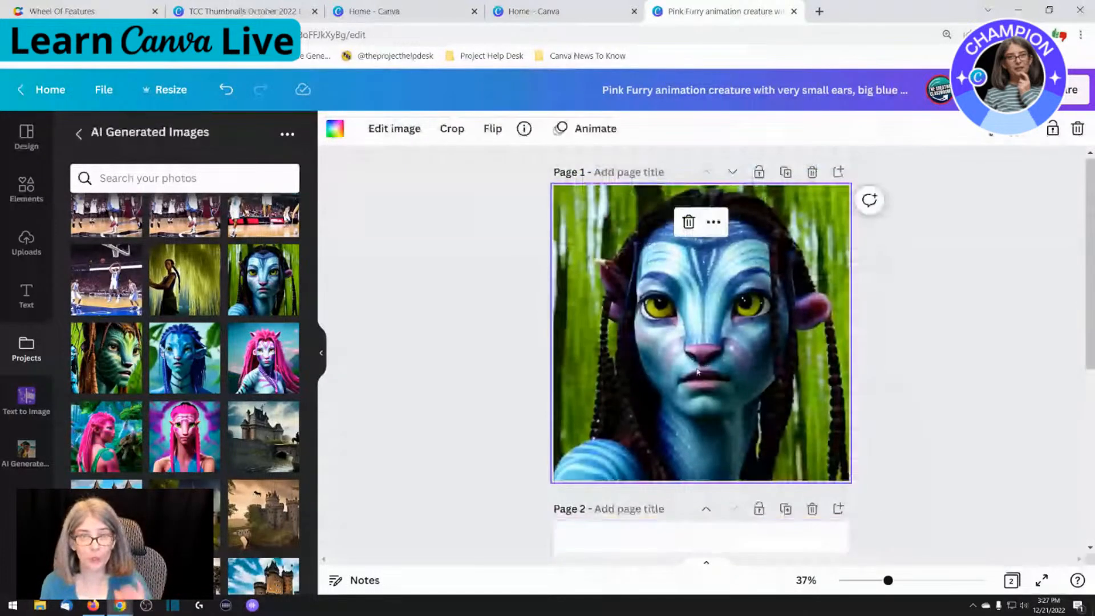
click(697, 371)
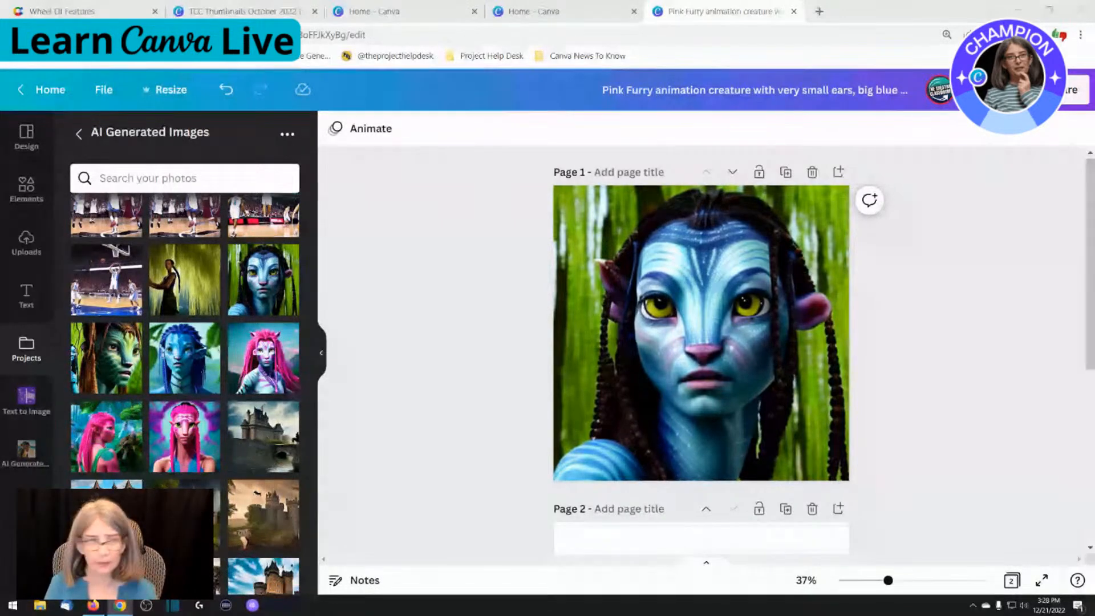
Search the editor's help for "Text to Image"
click(1077, 581)
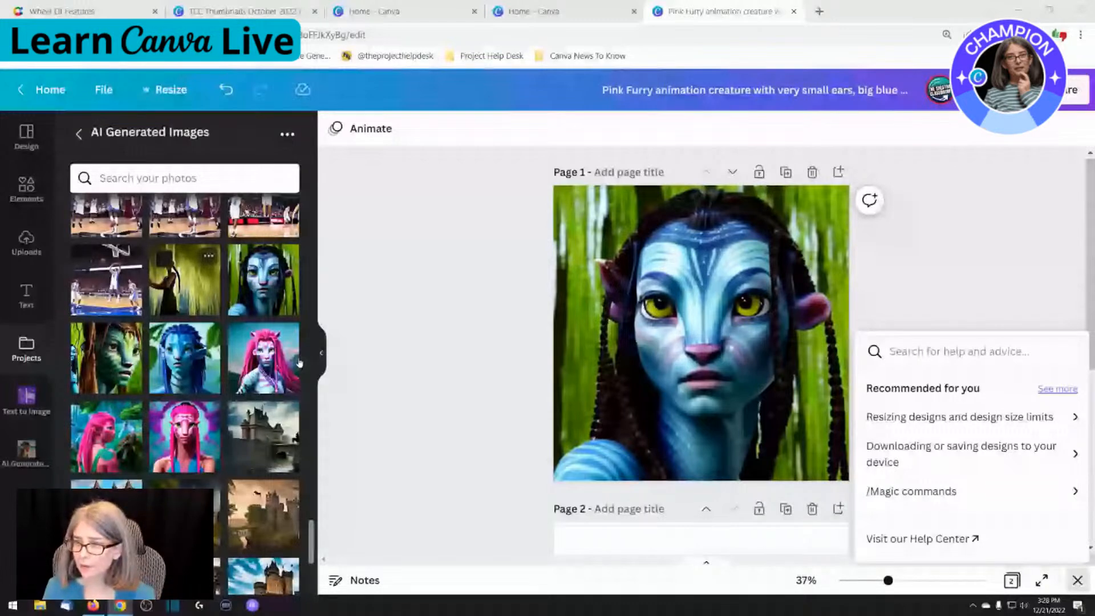
click(921, 352)
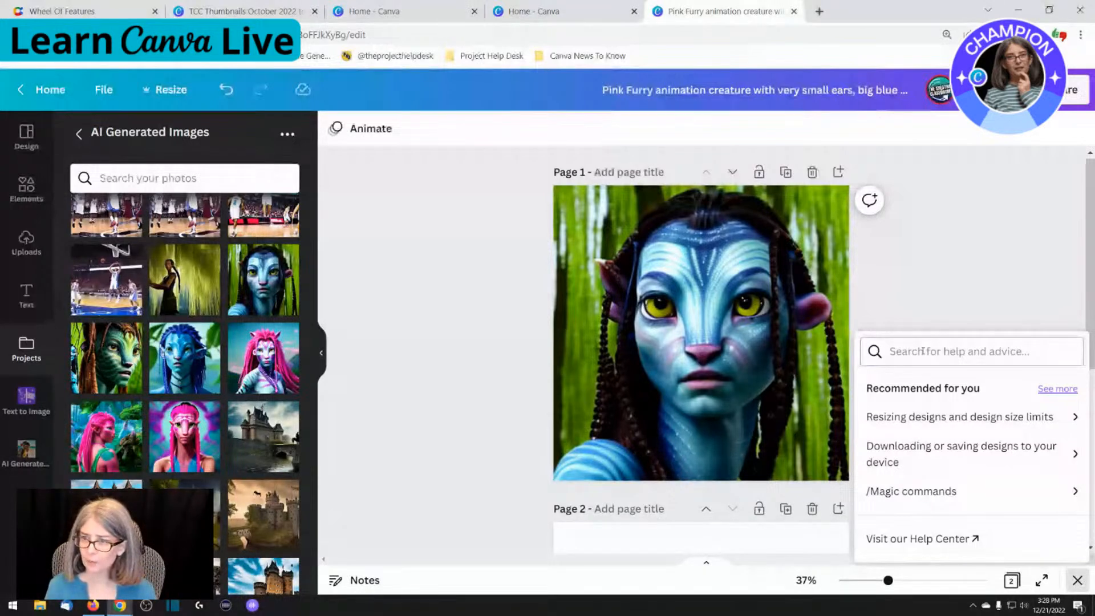
key(Escape)
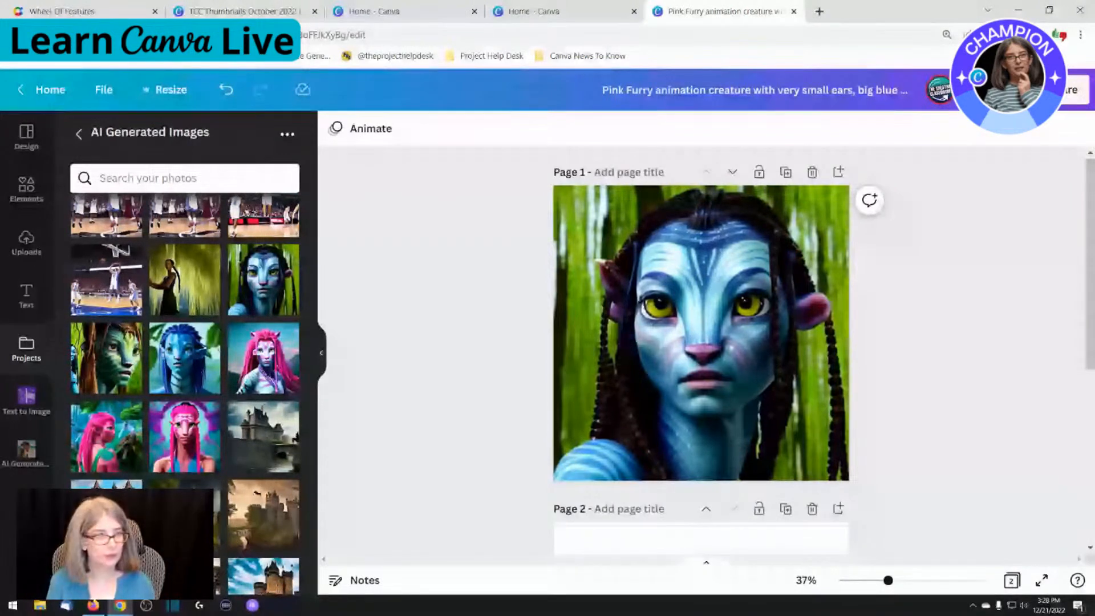
key(slash)
text(xt)
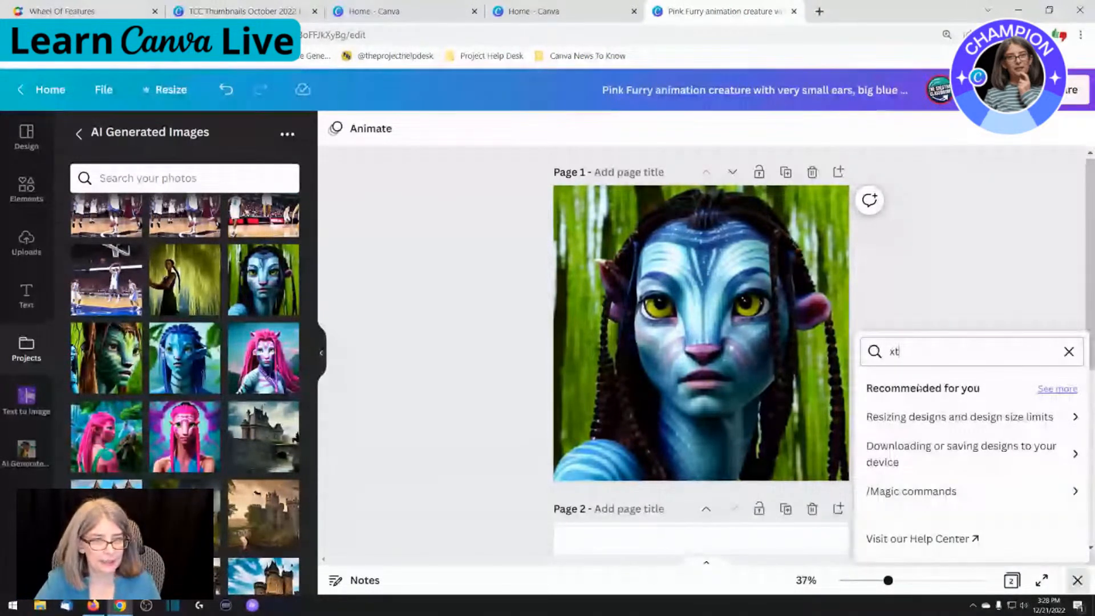
text(t texttexgt)
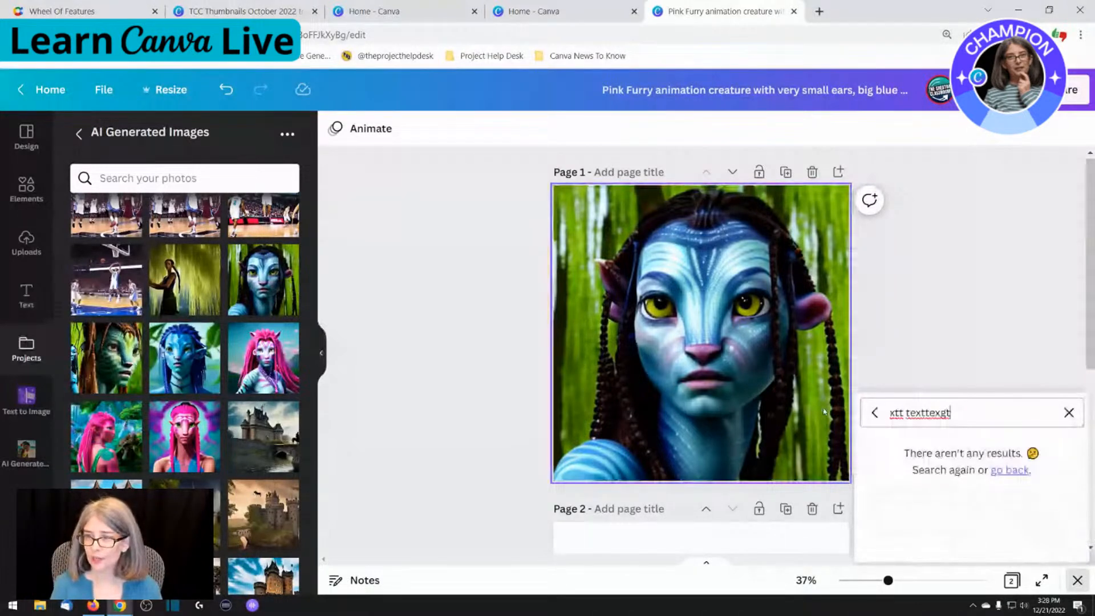
key(ctrl+a)
text(Text to)
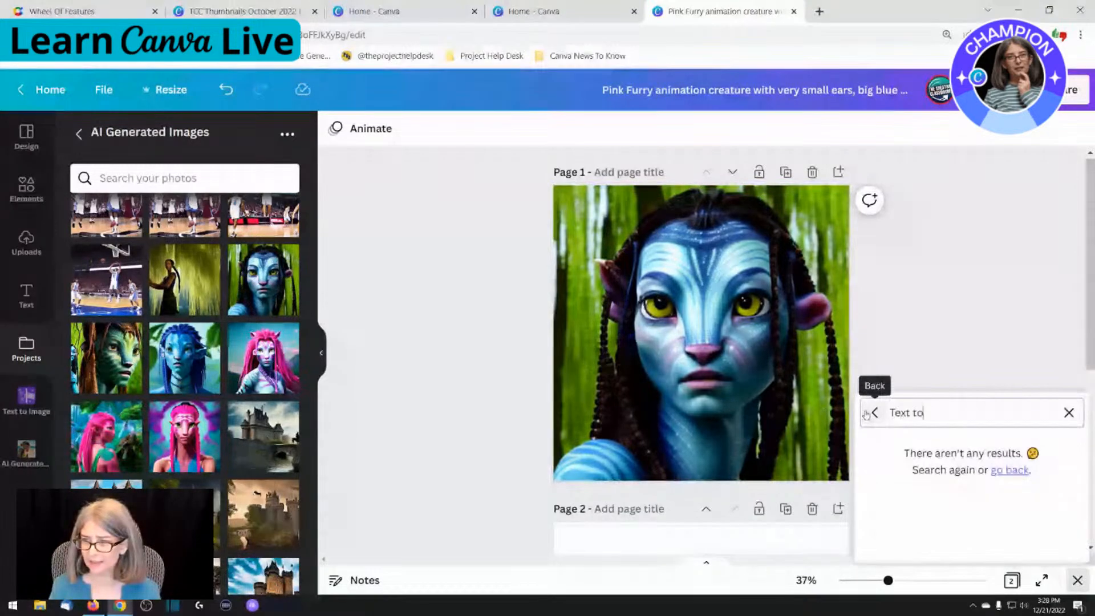
text( Image)
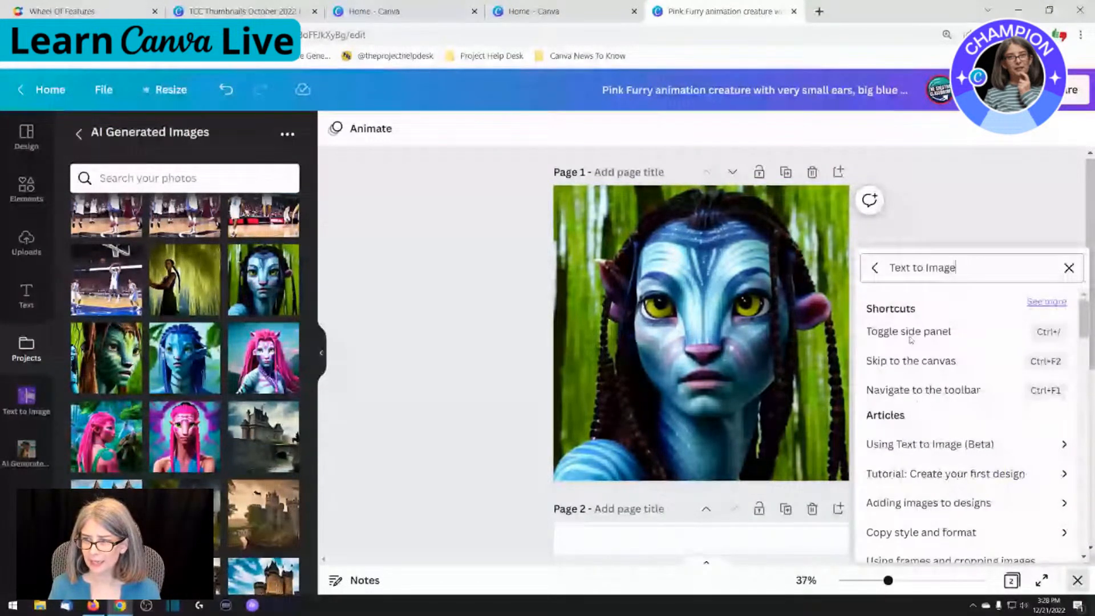
Read the help article "Using Text to Image (Beta)" for its instructions, daily image limit and prompt advice
scroll(943, 394, down, 1)
click(943, 379)
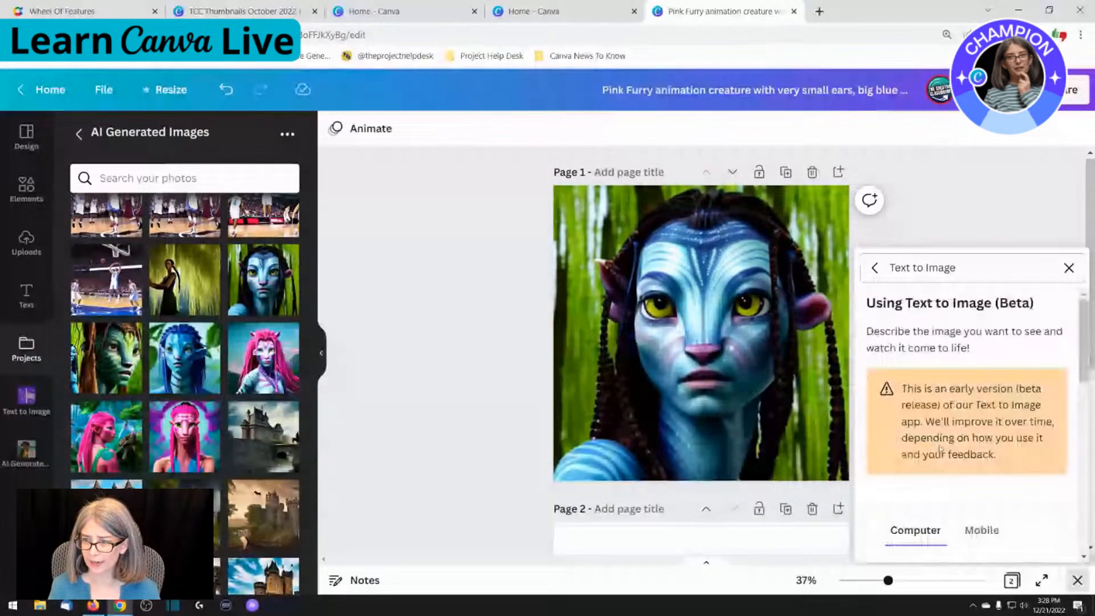
scroll(941, 439, down, 3)
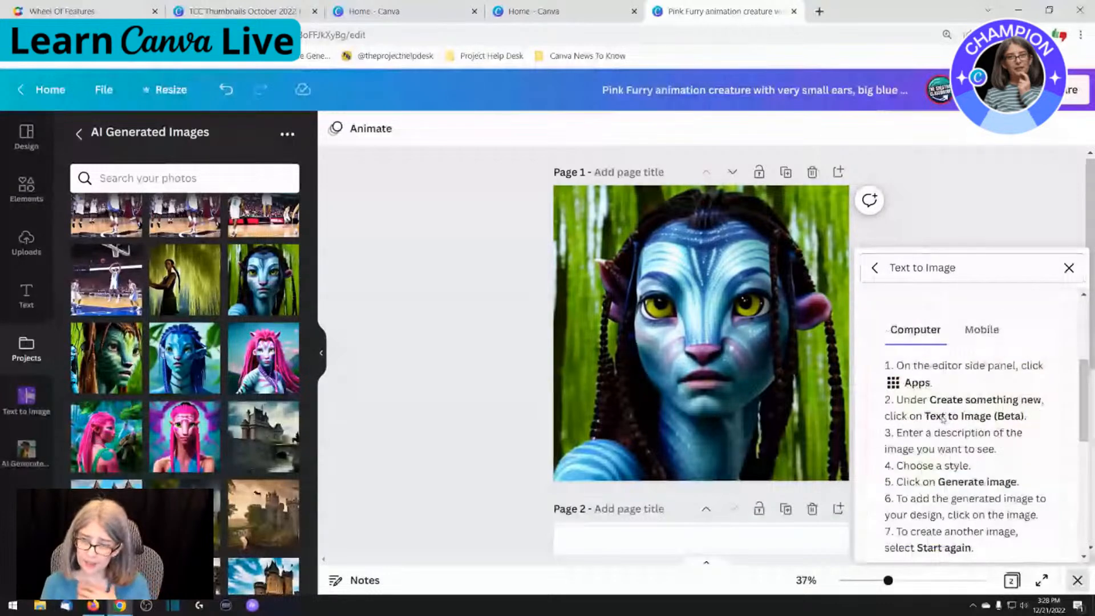
scroll(943, 419, down, 3)
scroll(935, 400, down, 1)
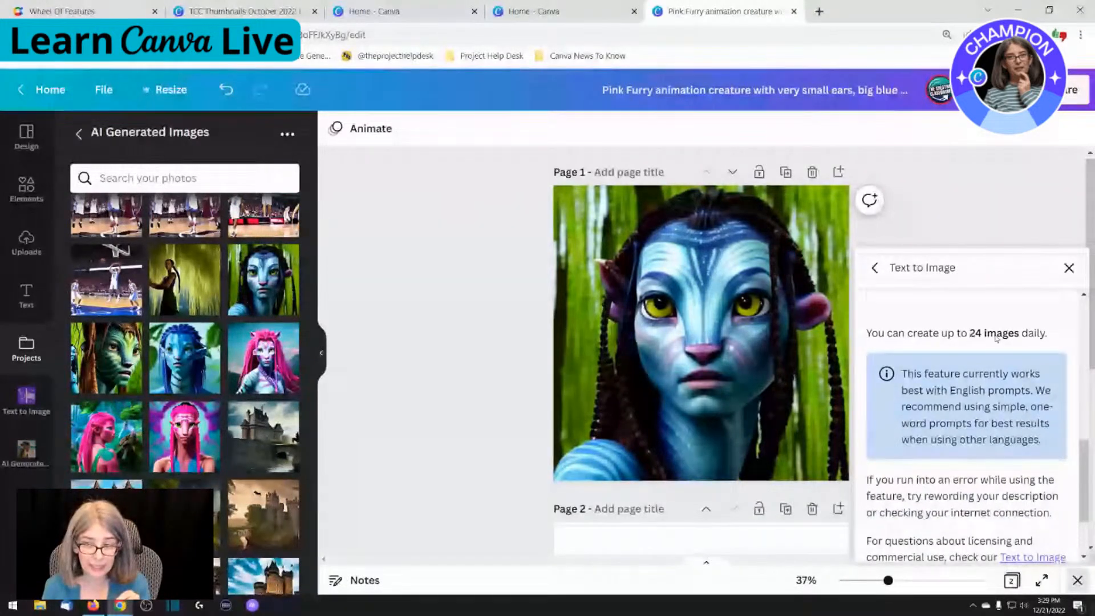
scroll(969, 448, down, 1)
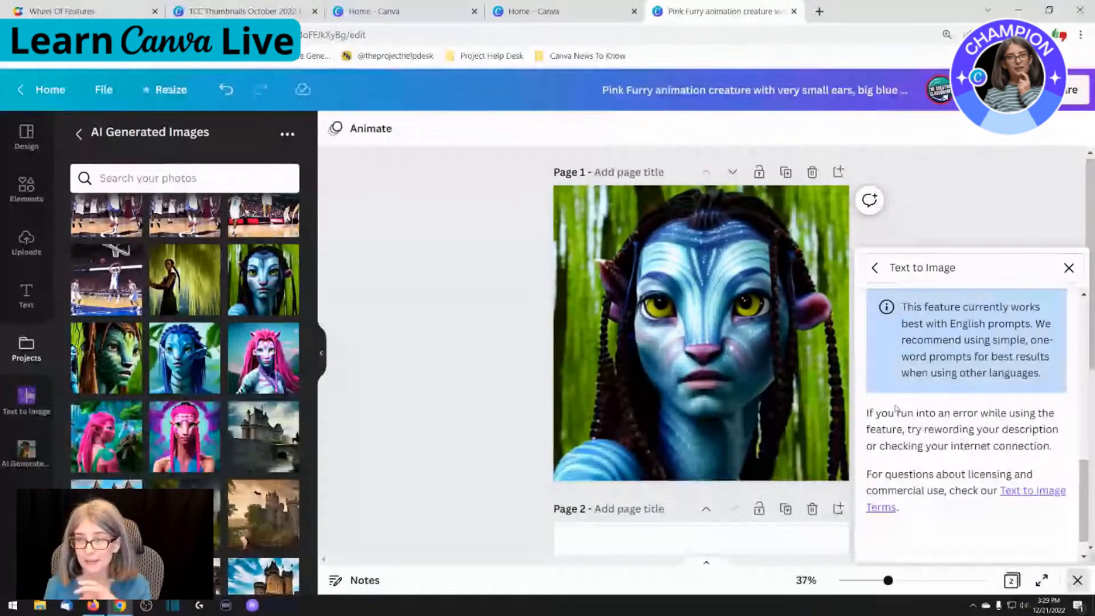
scroll(942, 457, up, 2)
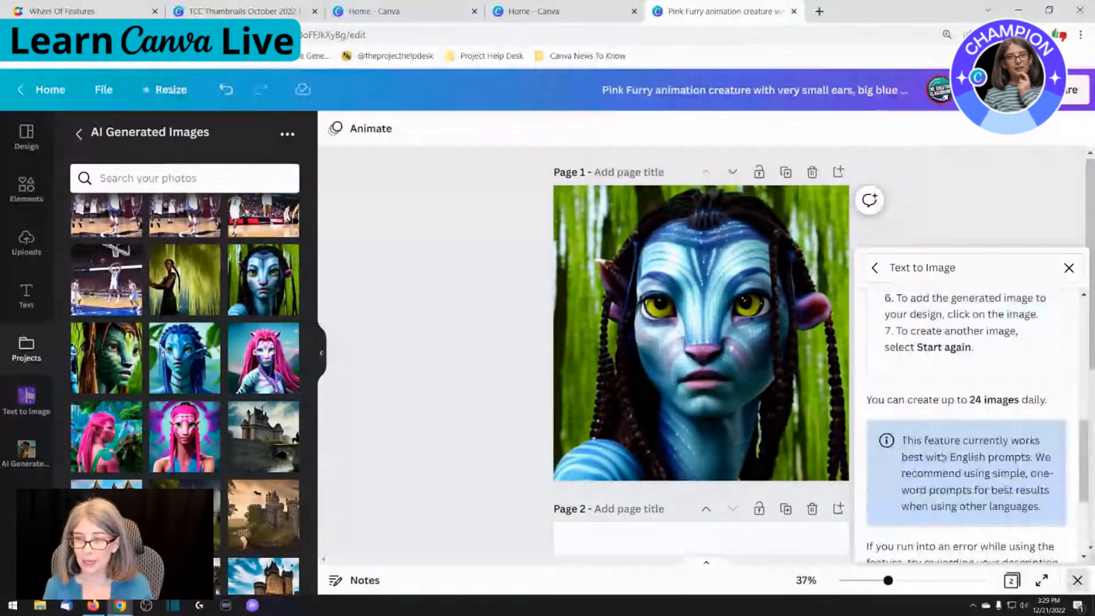
scroll(942, 456, up, 1)
scroll(934, 451, down, 1)
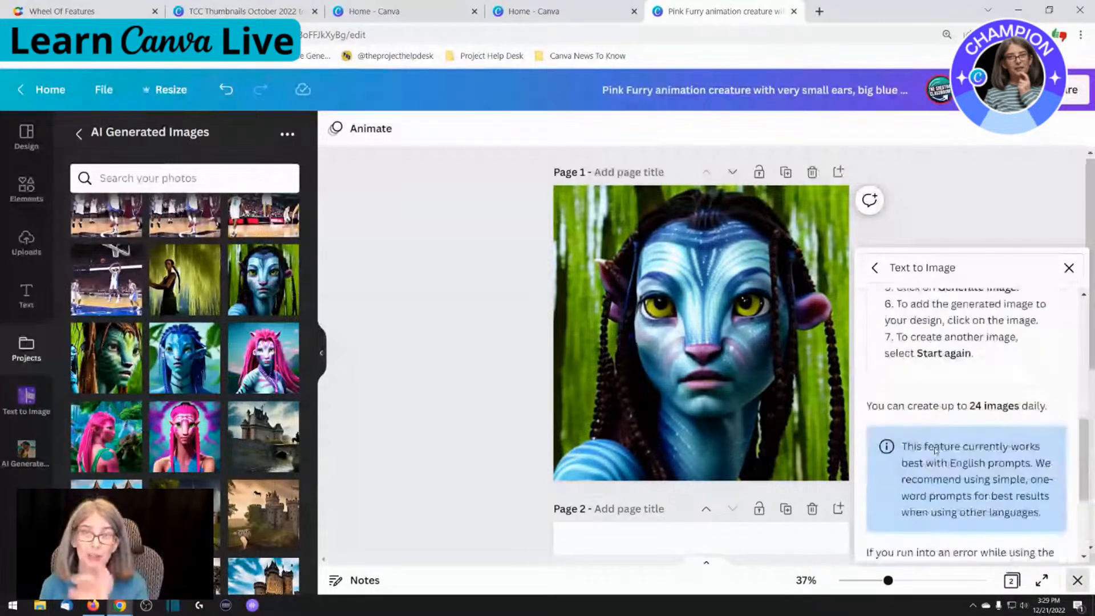
scroll(935, 450, down, 1)
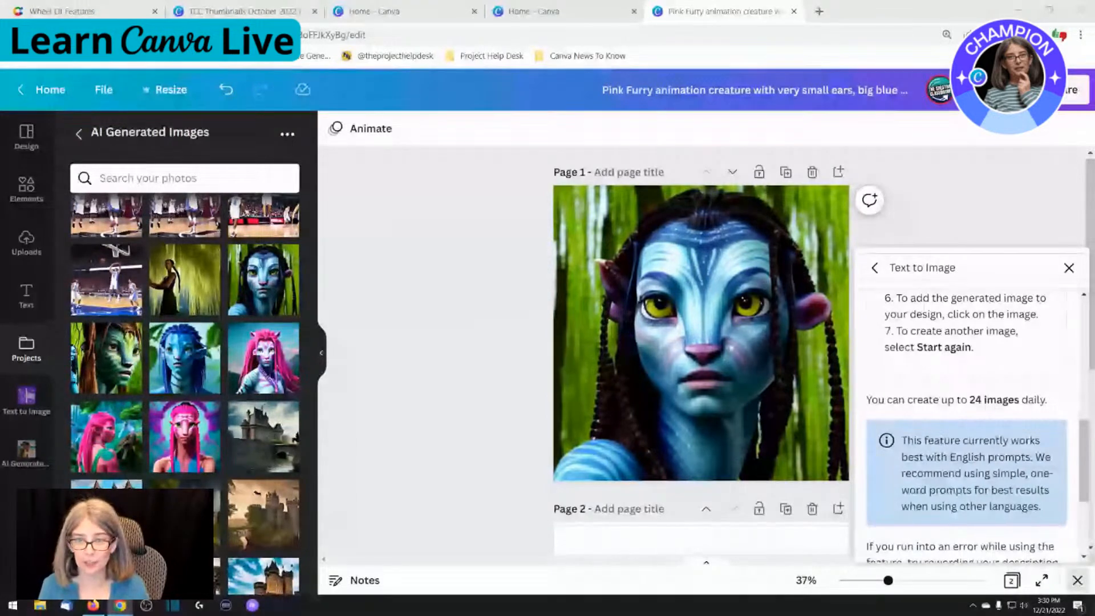
Switch to the Wheel Of Features on wheelofnames.com, spin the wheel and dismiss the result
click(63, 12)
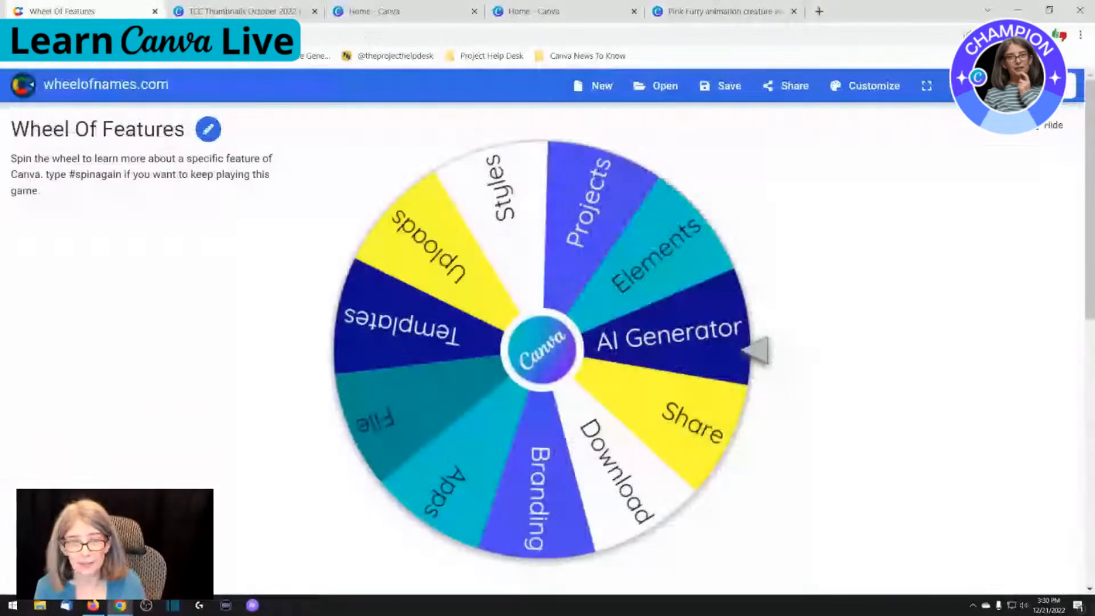
click(551, 363)
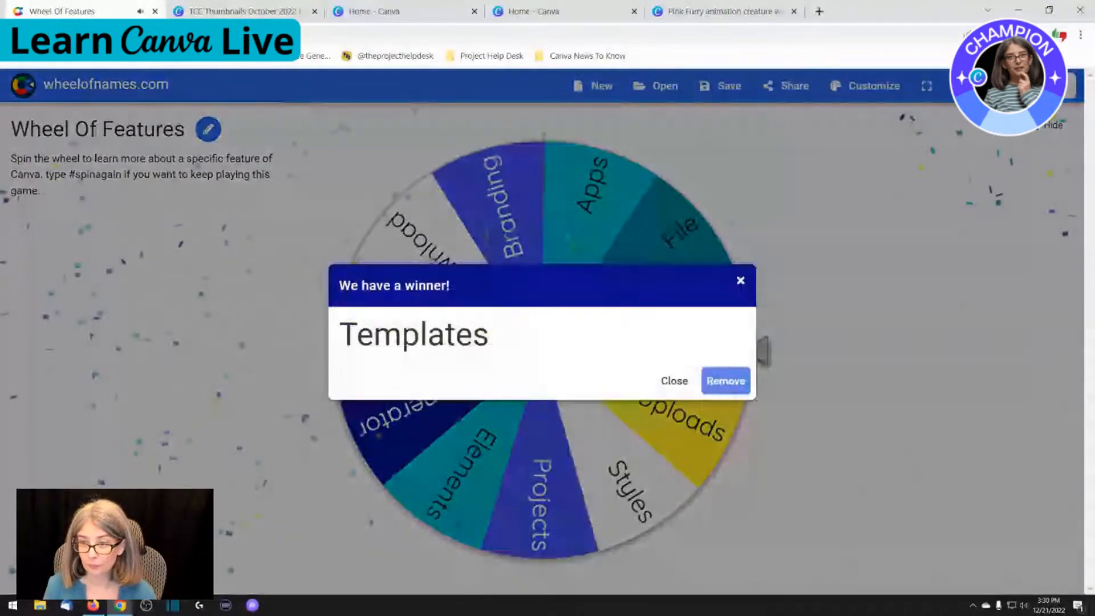
click(675, 381)
Switch to the Canva home page and search the templates for "thumbnails"
click(388, 11)
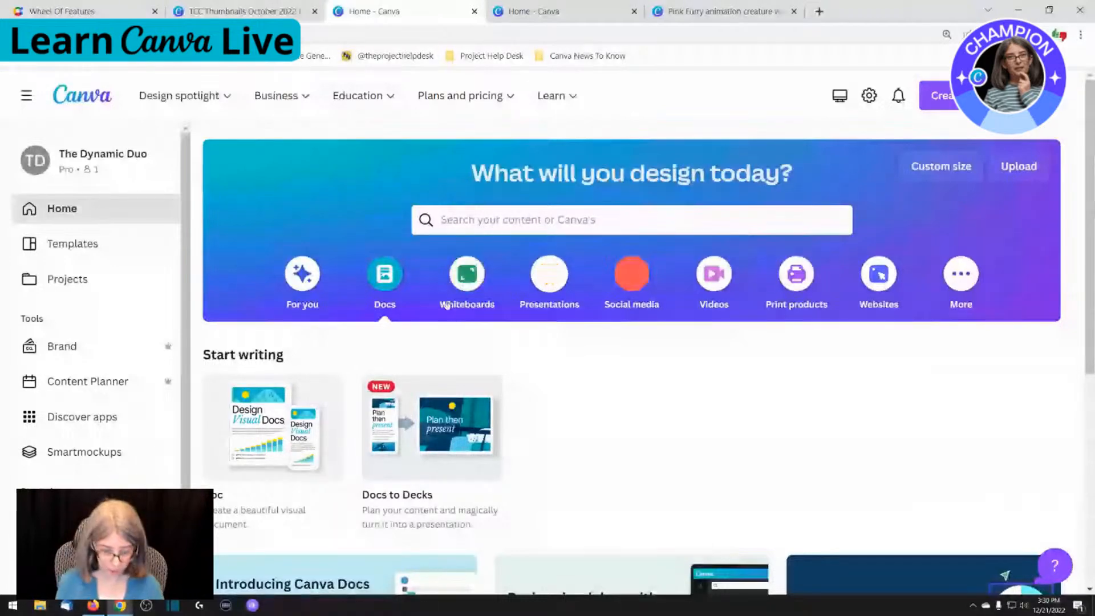
click(551, 218)
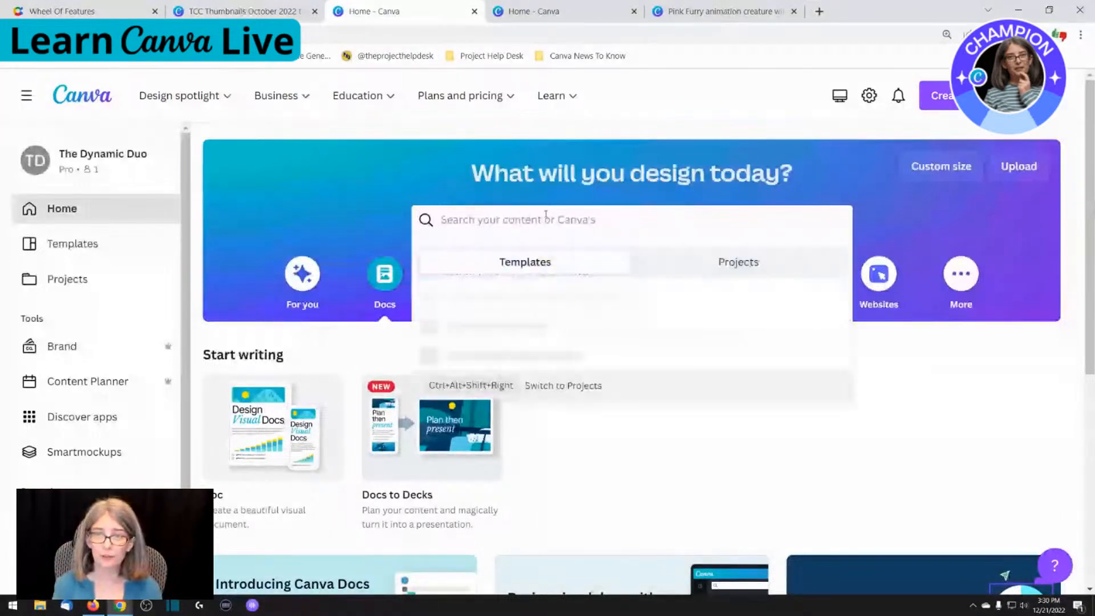
text(thumbnails)
key(Return)
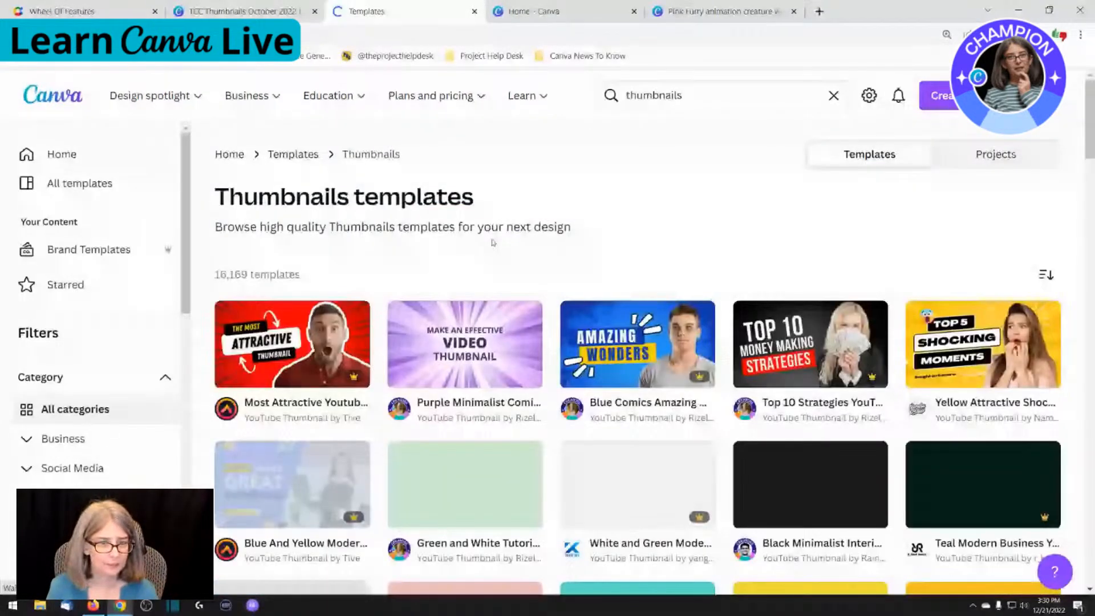
Browse the thumbnail templates and filters, and start a new design from the yellow "Top 5 Shocking Moments" YouTube thumbnail template
scroll(296, 386, down, 1)
scroll(91, 392, down, 4)
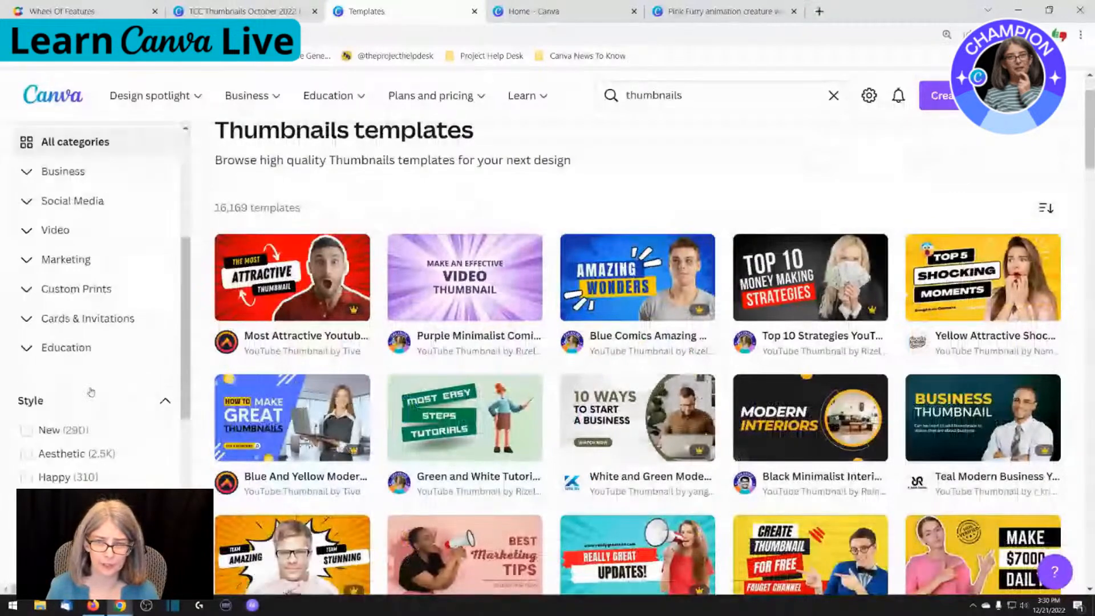
scroll(91, 392, down, 6)
scroll(90, 395, down, 1)
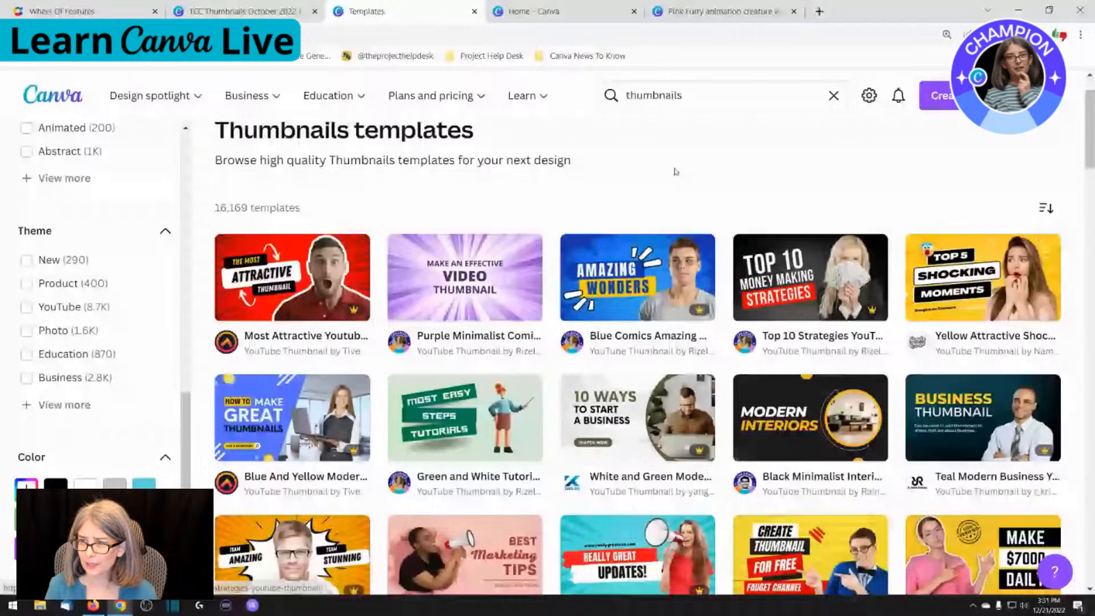
click(971, 287)
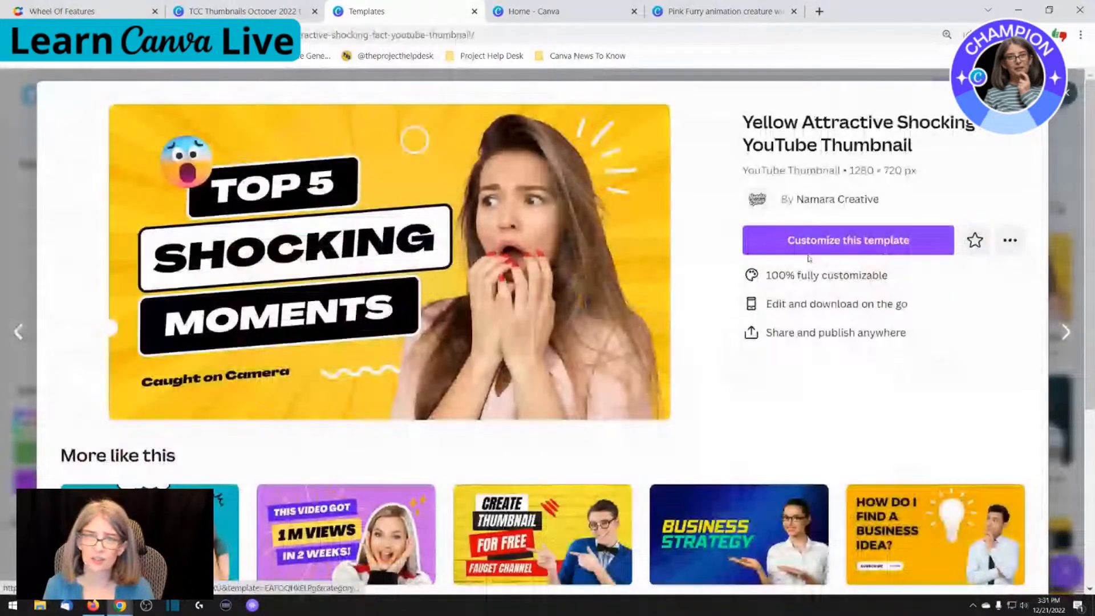
click(859, 253)
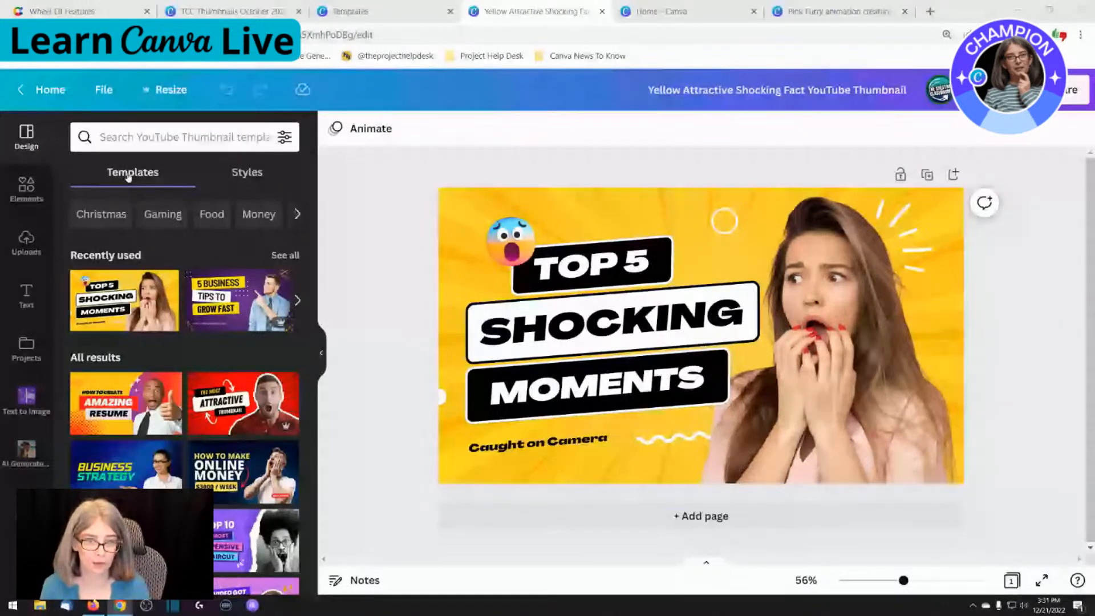
Show the available styles for the thumbnail design and select its yellow background
click(251, 174)
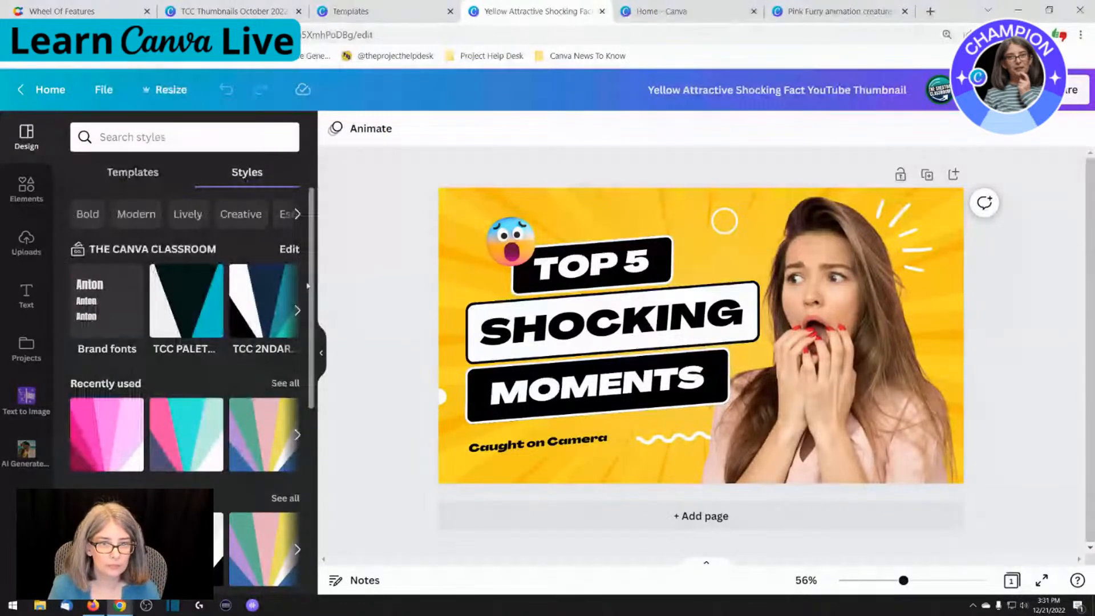
key(super)
click(442, 228)
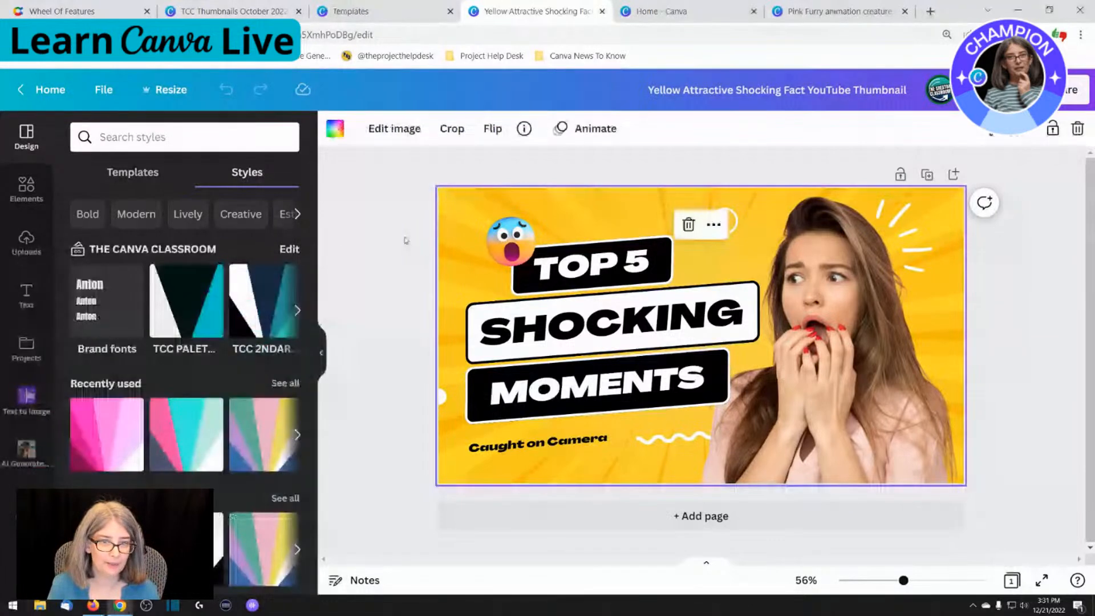
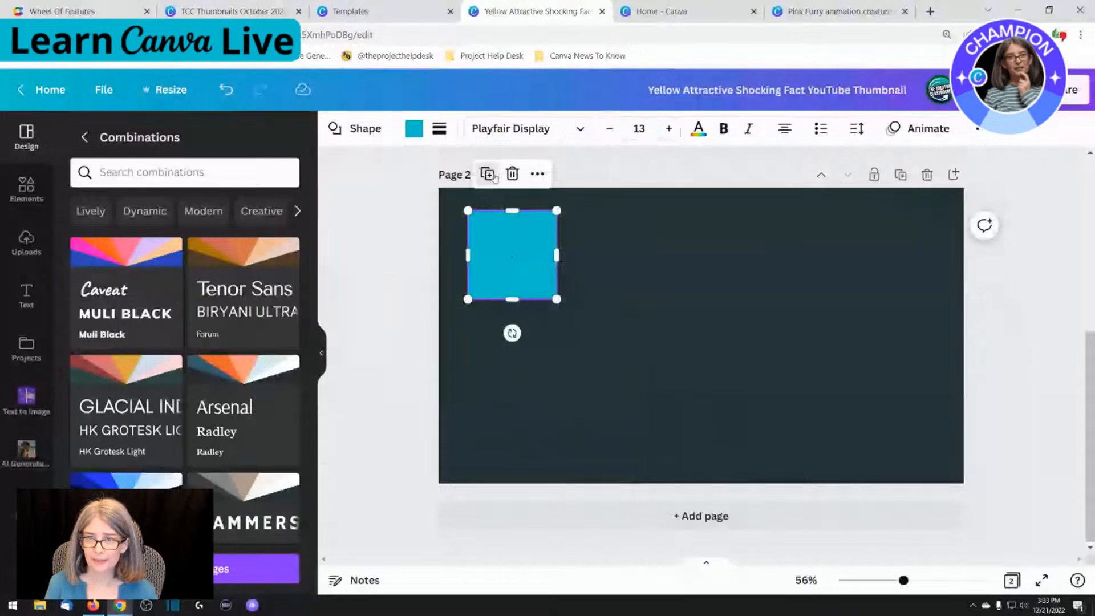
Duplicate the teal square on page 2 three times to form a row of four equal squares
click(487, 175)
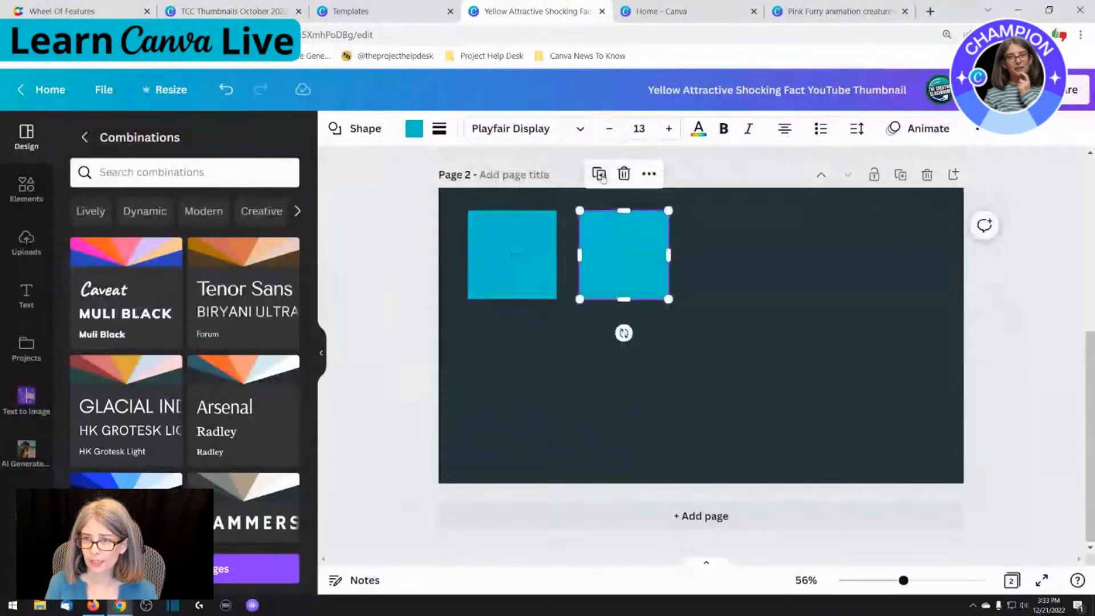
click(599, 174)
click(710, 174)
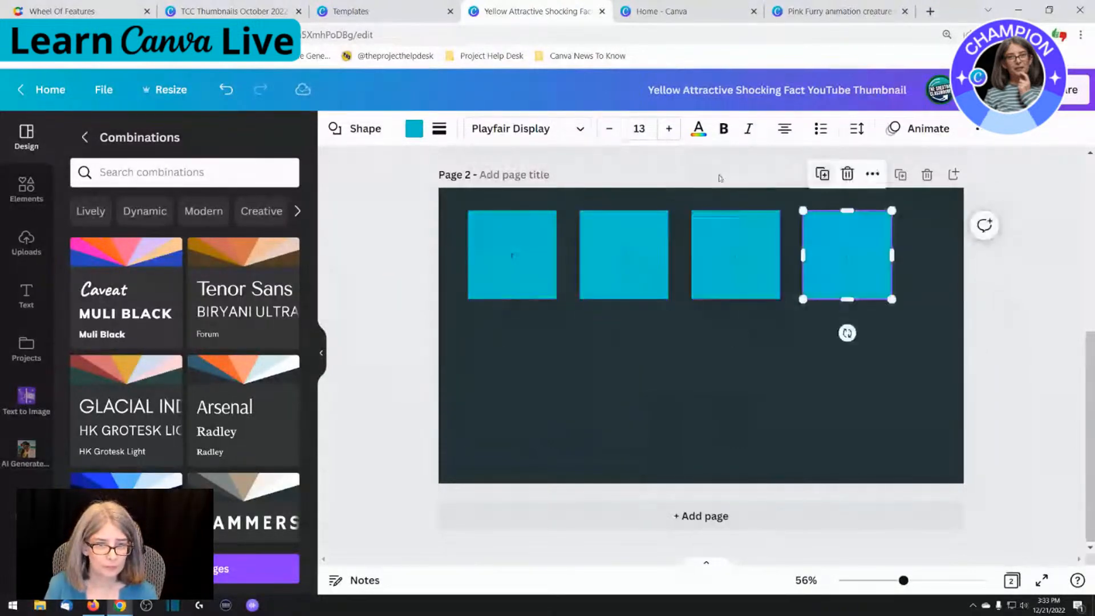
Apply the HK Grotesk Light style combination to page 2 and shuffle its colors until the background is pink and the squares dark green
click(570, 394)
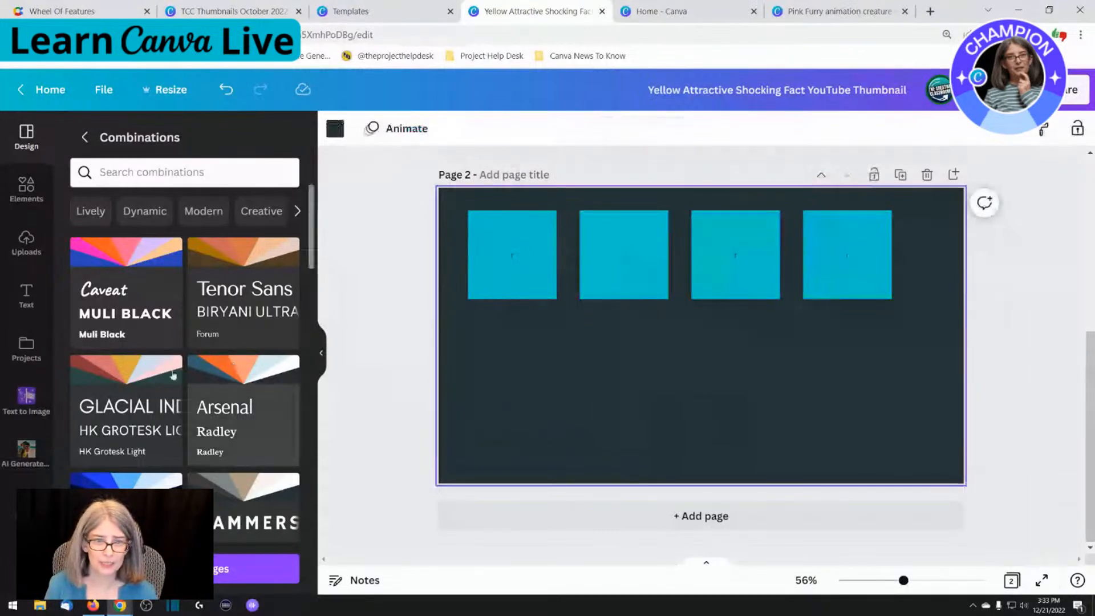
click(124, 409)
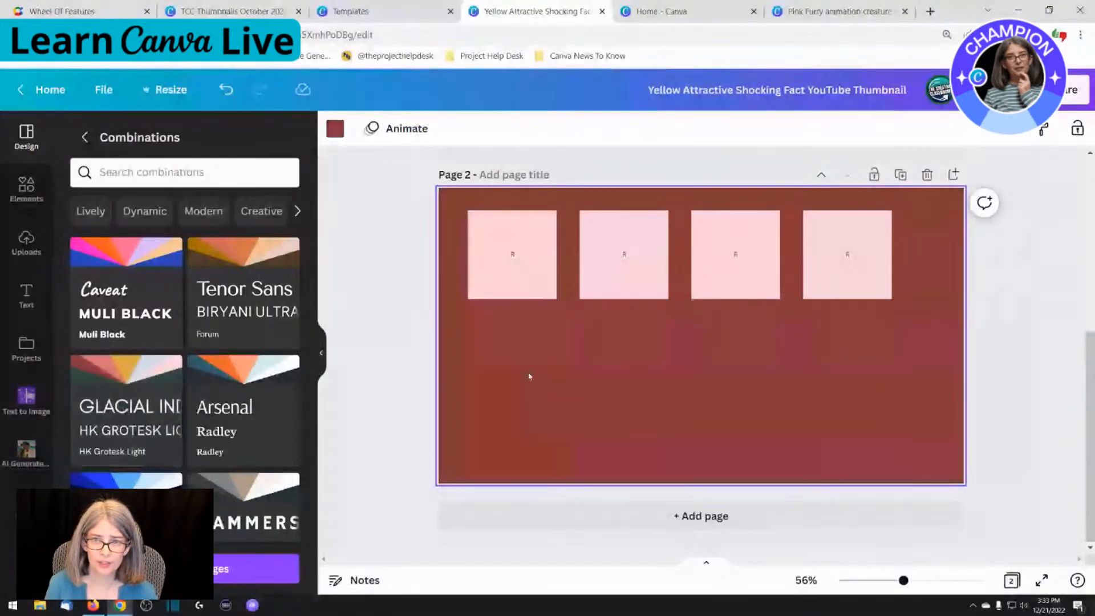
click(133, 417)
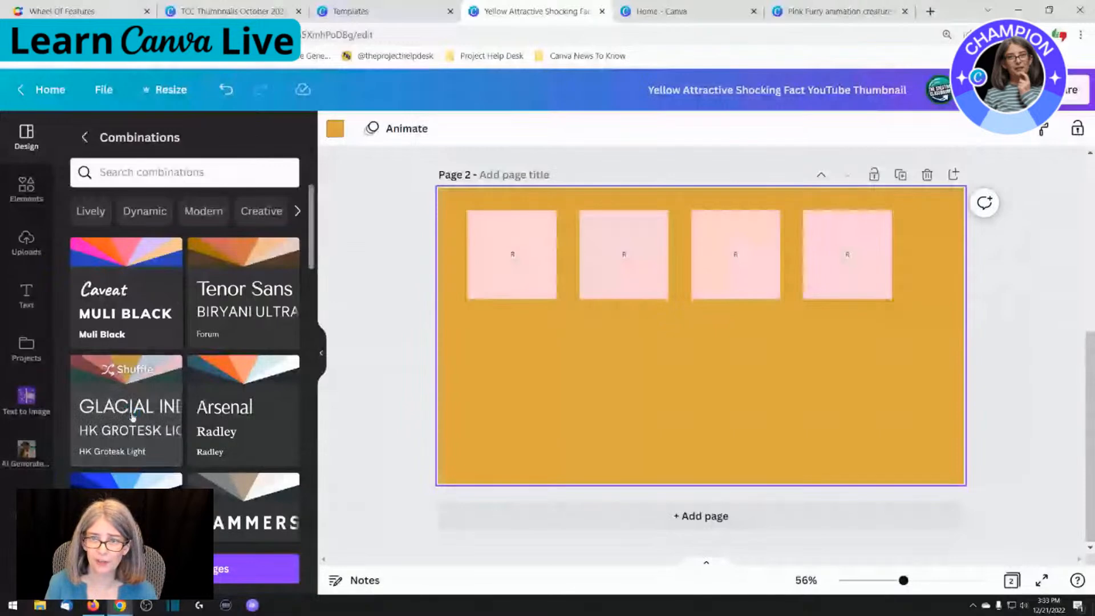
click(132, 417)
click(133, 417)
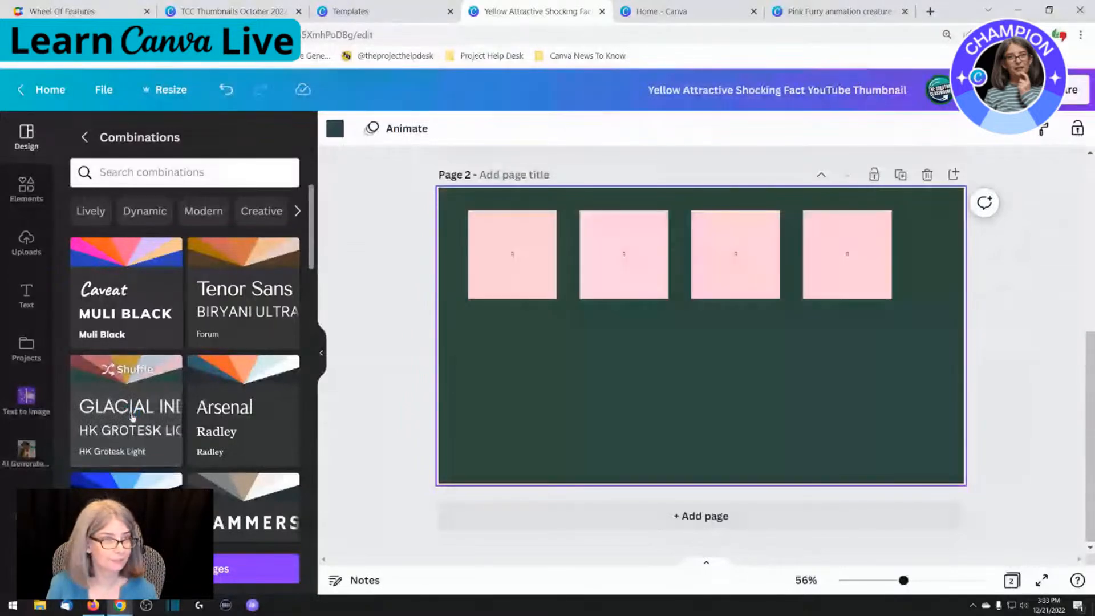
click(132, 417)
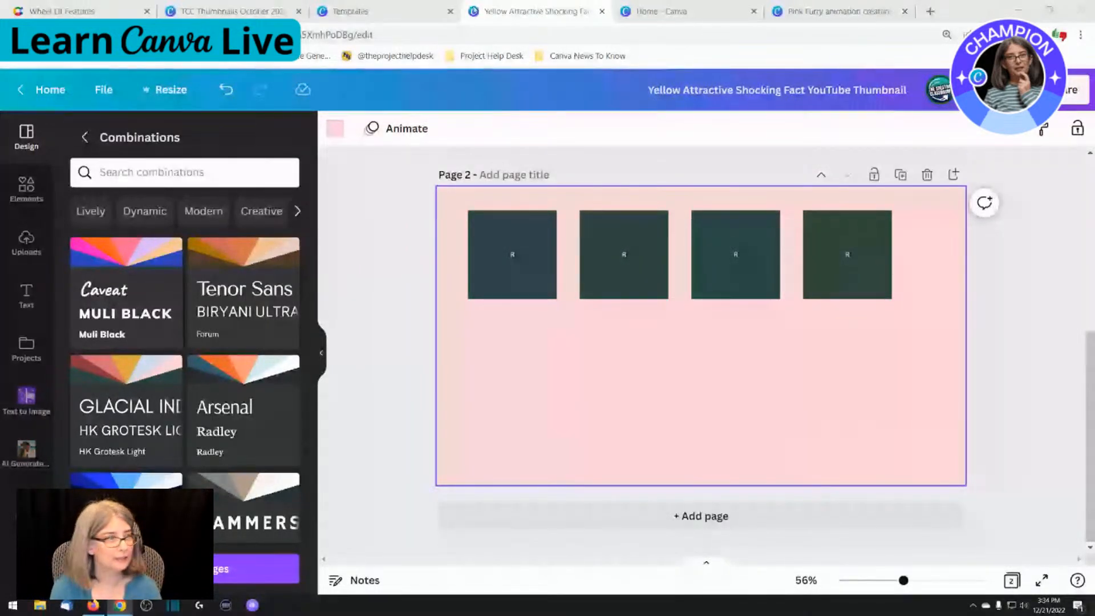
Switch to the browser tab with the thumbnail template and load The Creator Classroom channel on YouTube there
click(388, 12)
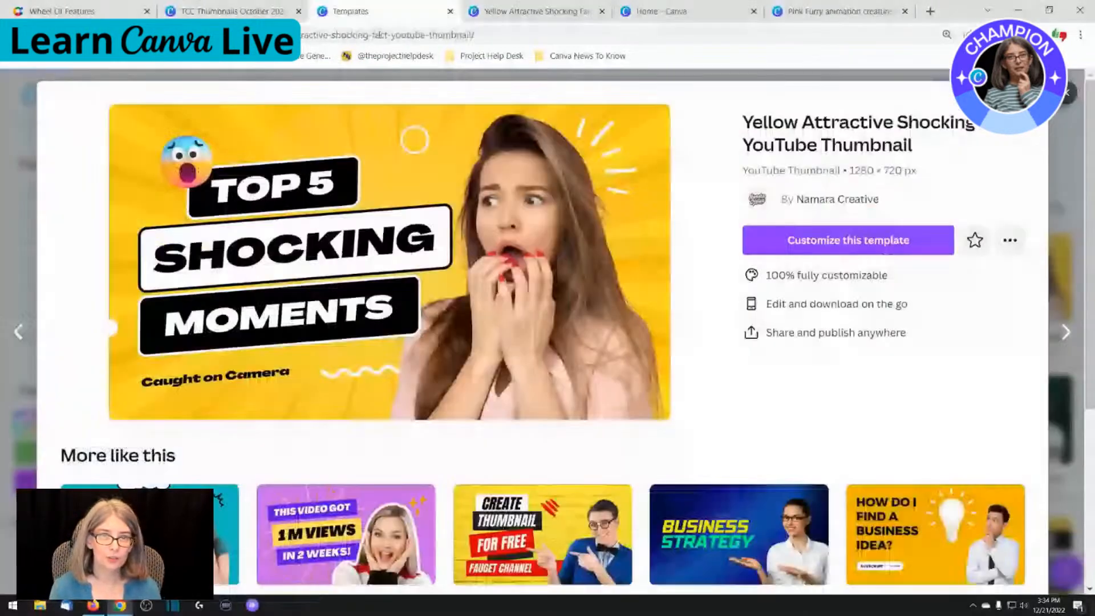
click(379, 35)
text(youtube.com)
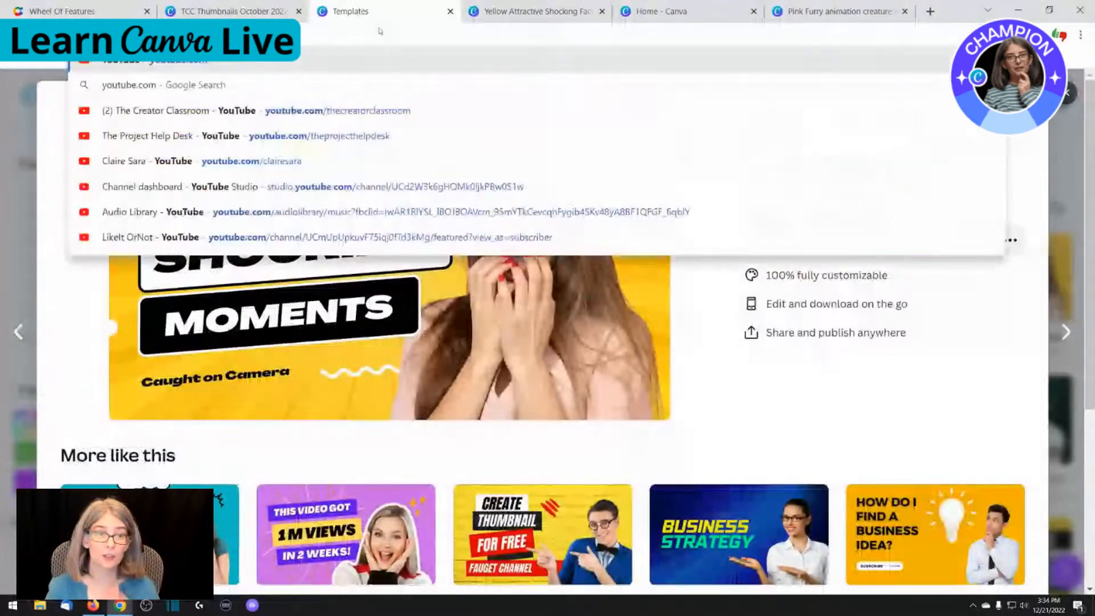
text(/the)
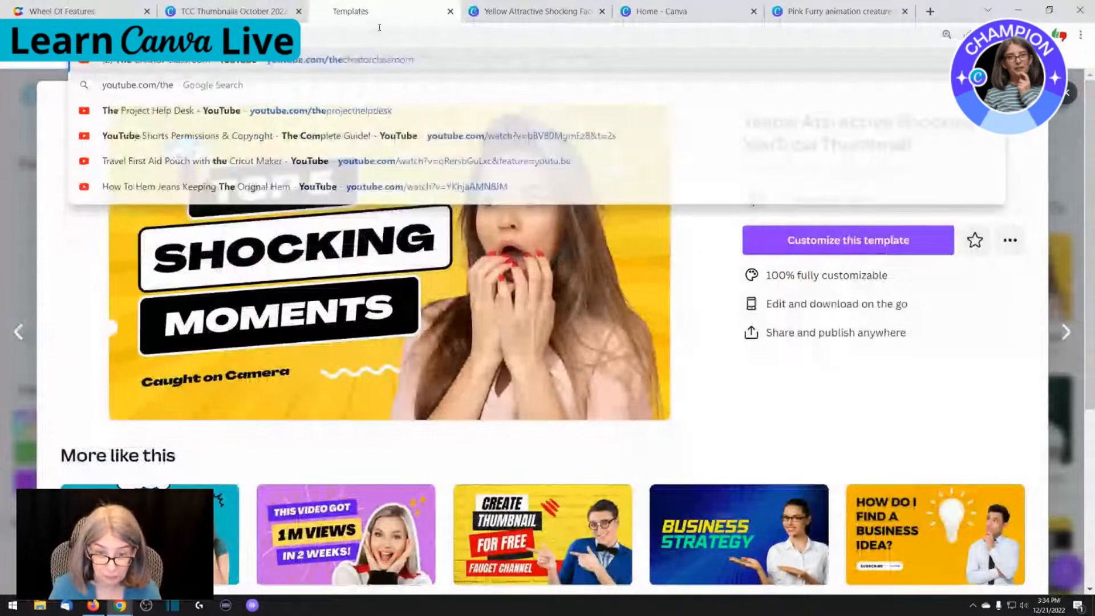
key(Return)
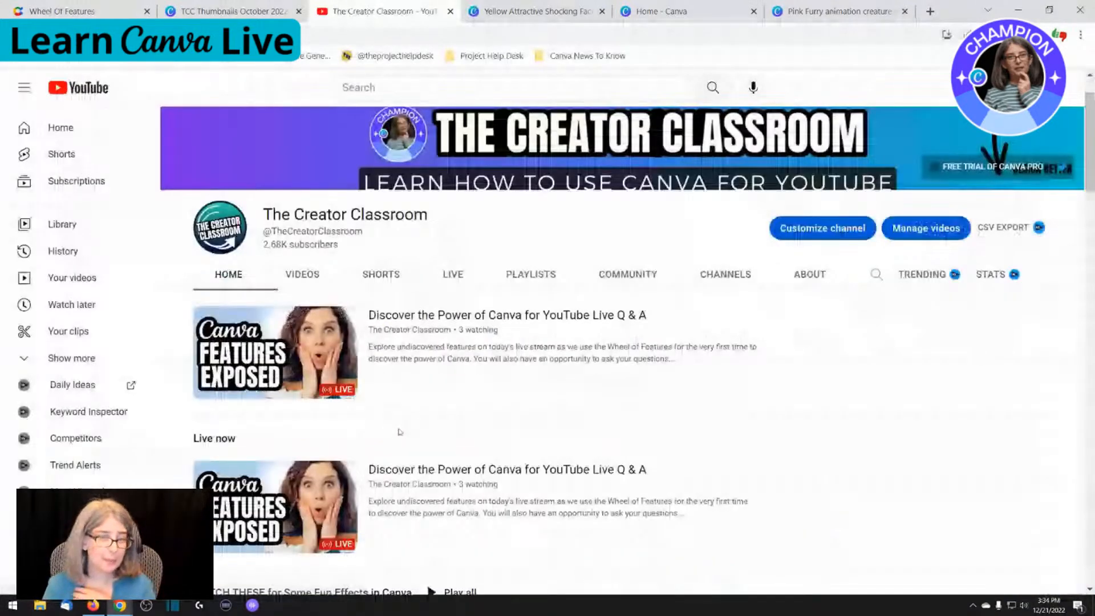
Examine the thumbnails in the channel's home page rows down to Canva YouTube Secrets, and advance that row to further videos
scroll(400, 432, down, 2)
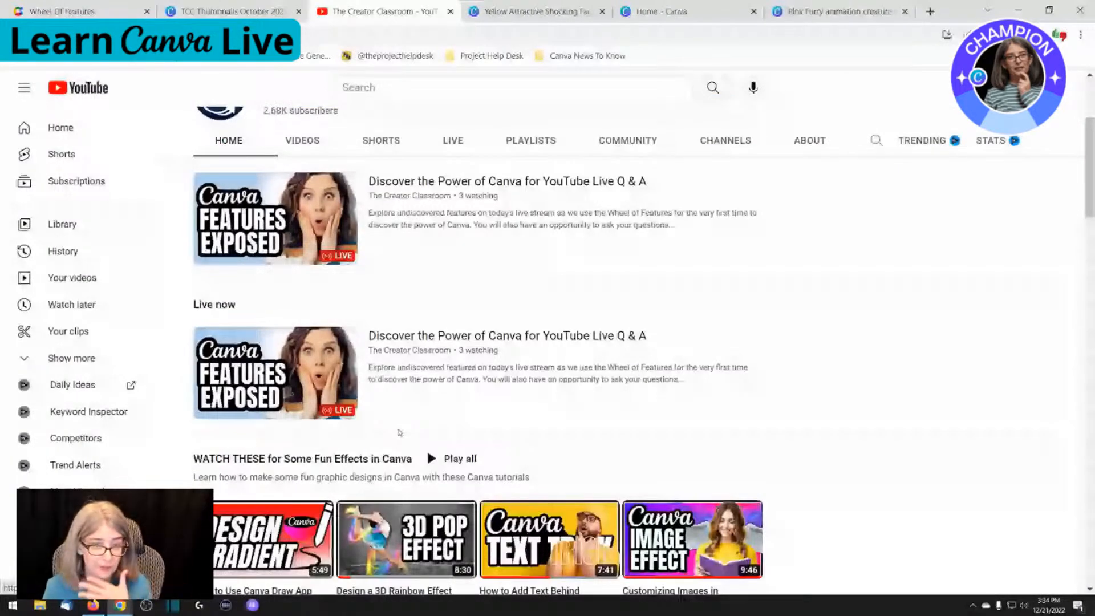
scroll(399, 432, down, 4)
scroll(905, 370, down, 1)
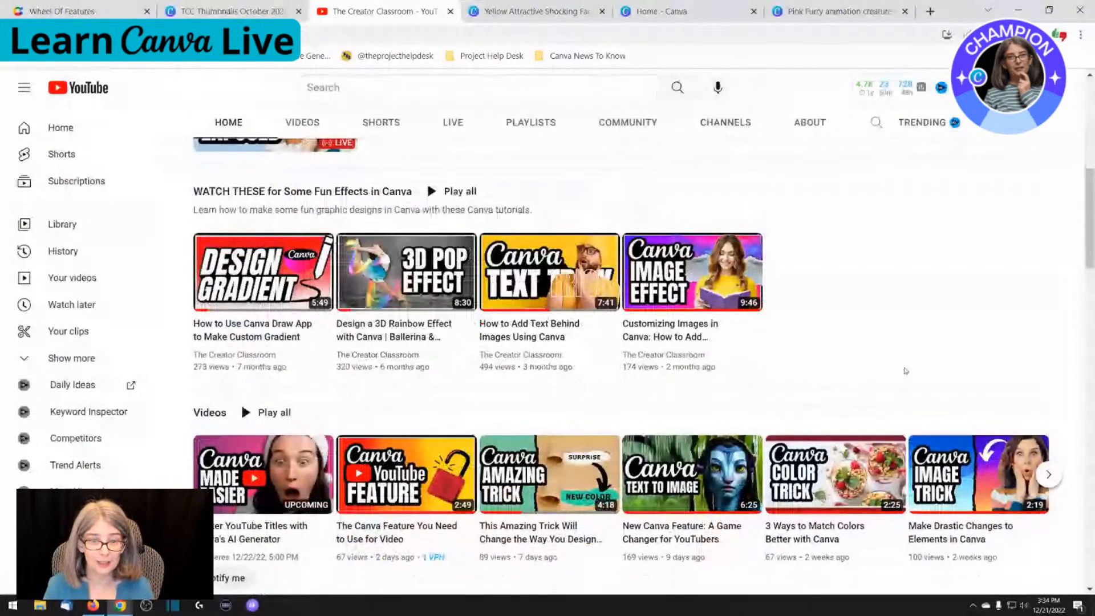
scroll(906, 371, down, 1)
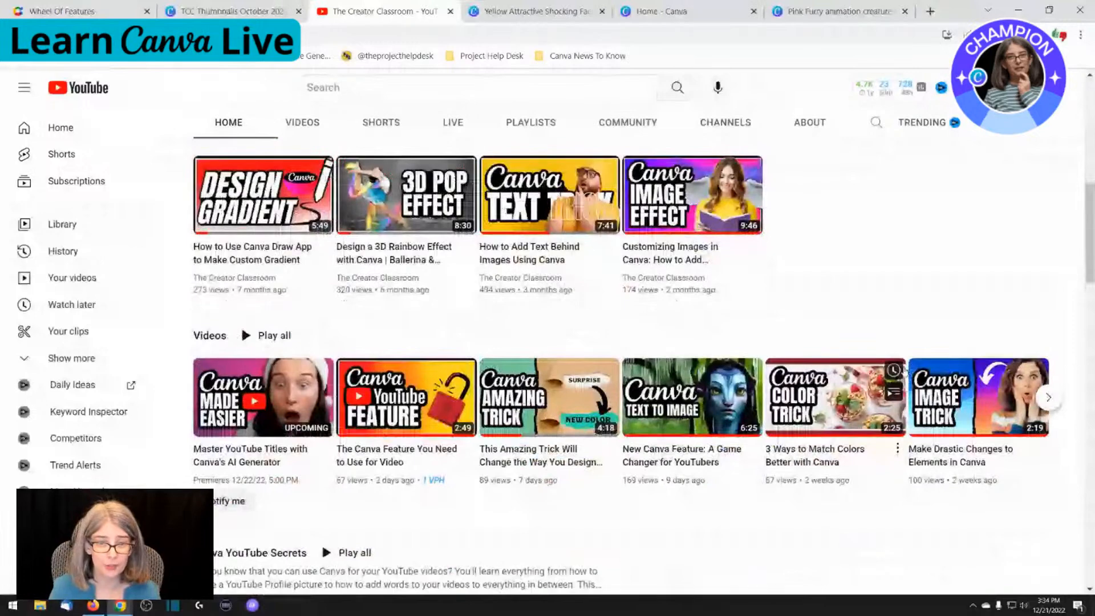
scroll(257, 344, down, 1)
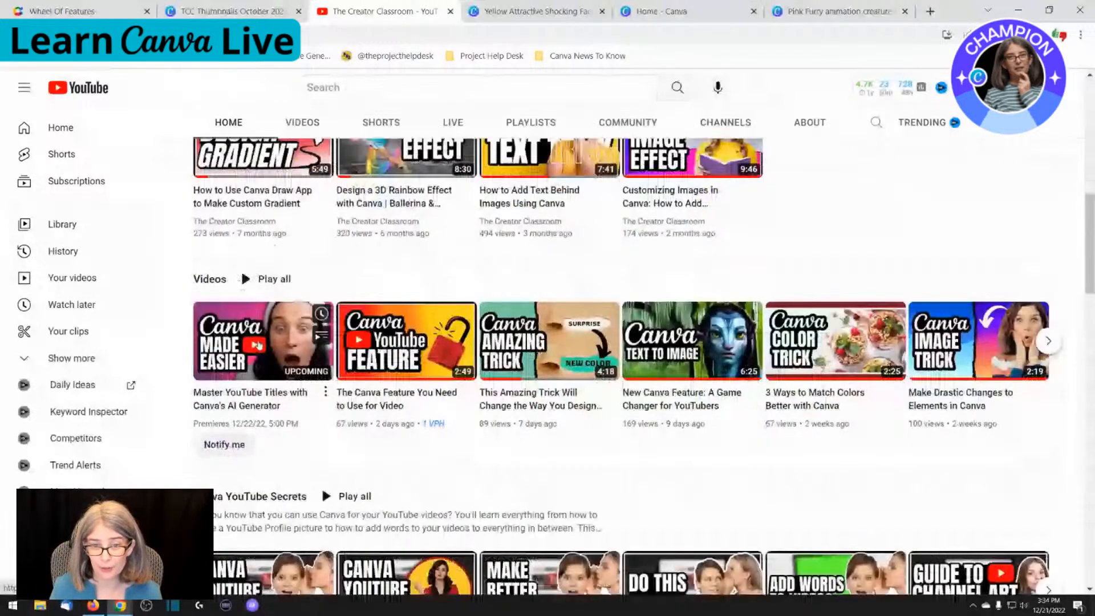
scroll(258, 345, down, 2)
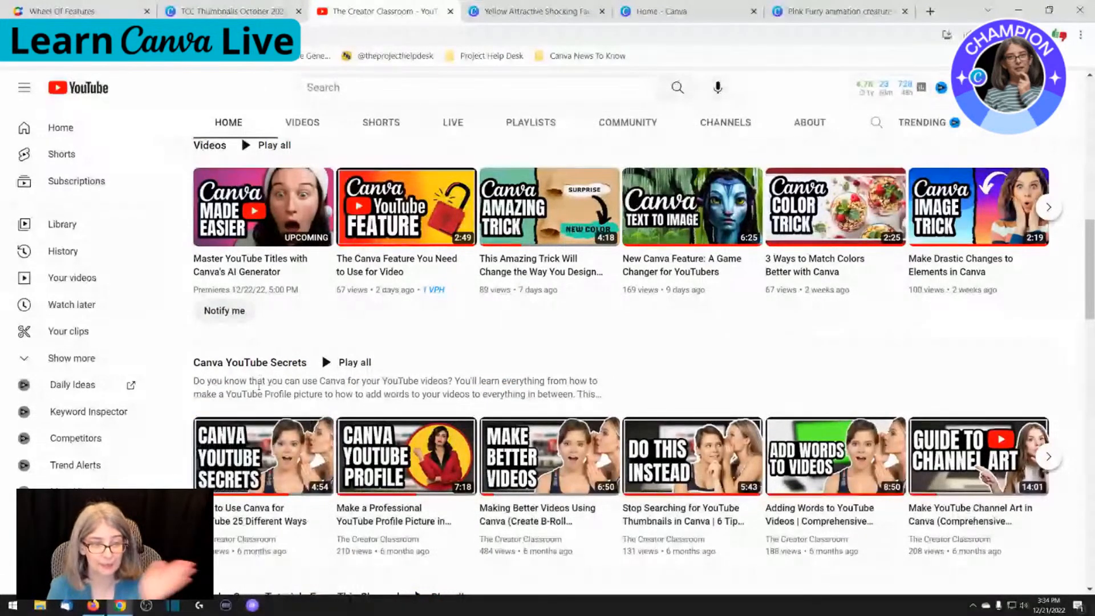
mouse_move(323, 444)
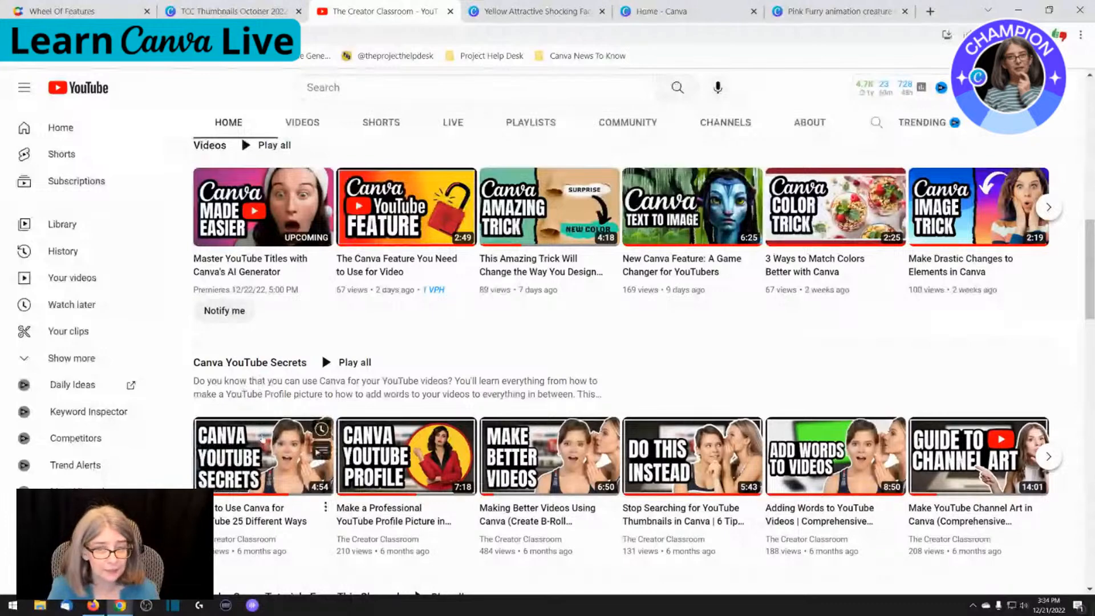
scroll(314, 444, down, 1)
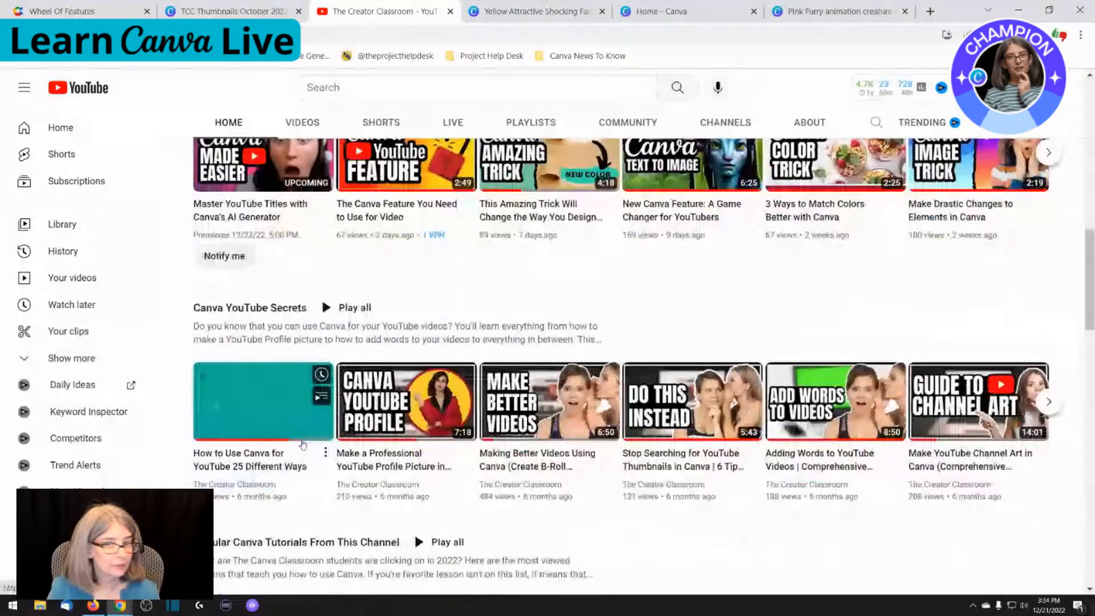
scroll(303, 444, down, 1)
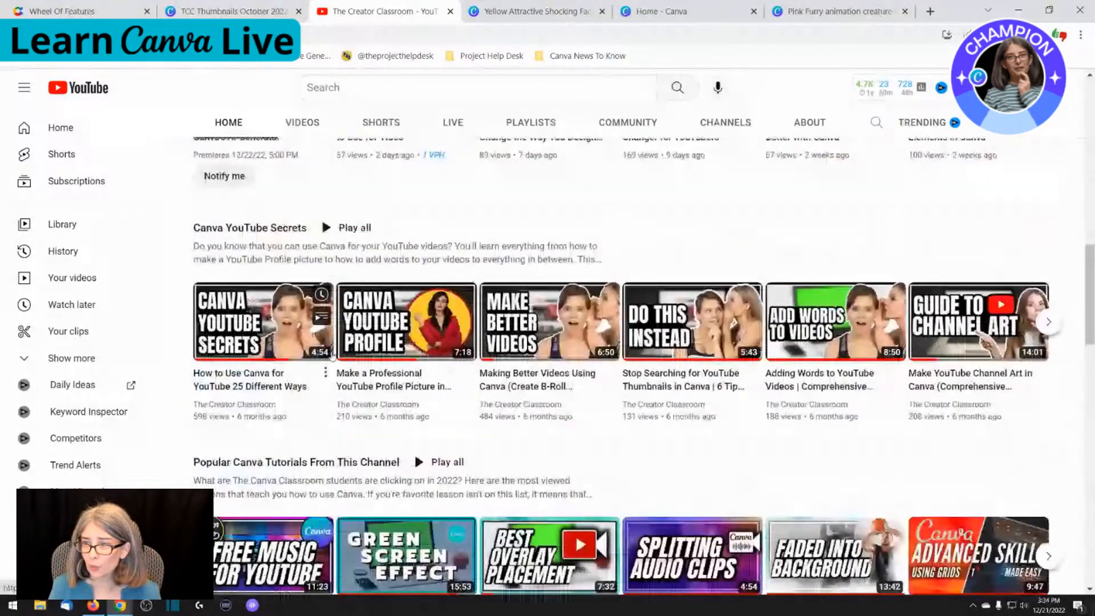
scroll(593, 354, down, 1)
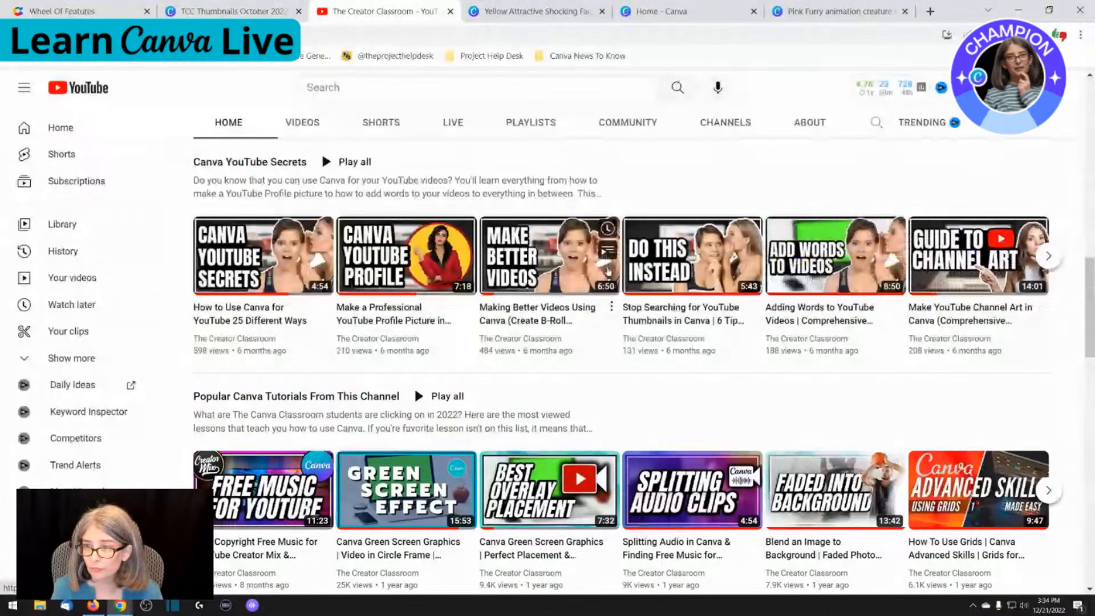
click(1049, 256)
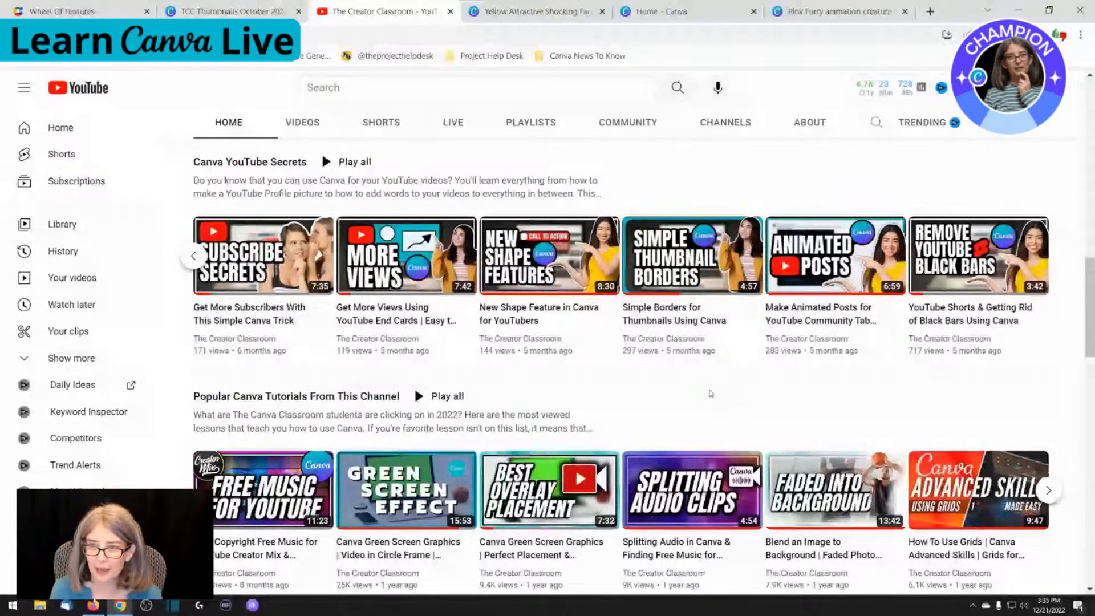
Examine the thumbnails in the Popular Canva Tutorials, YouTube Content Creators and Mini Canva Tutorials rows
scroll(711, 393, down, 3)
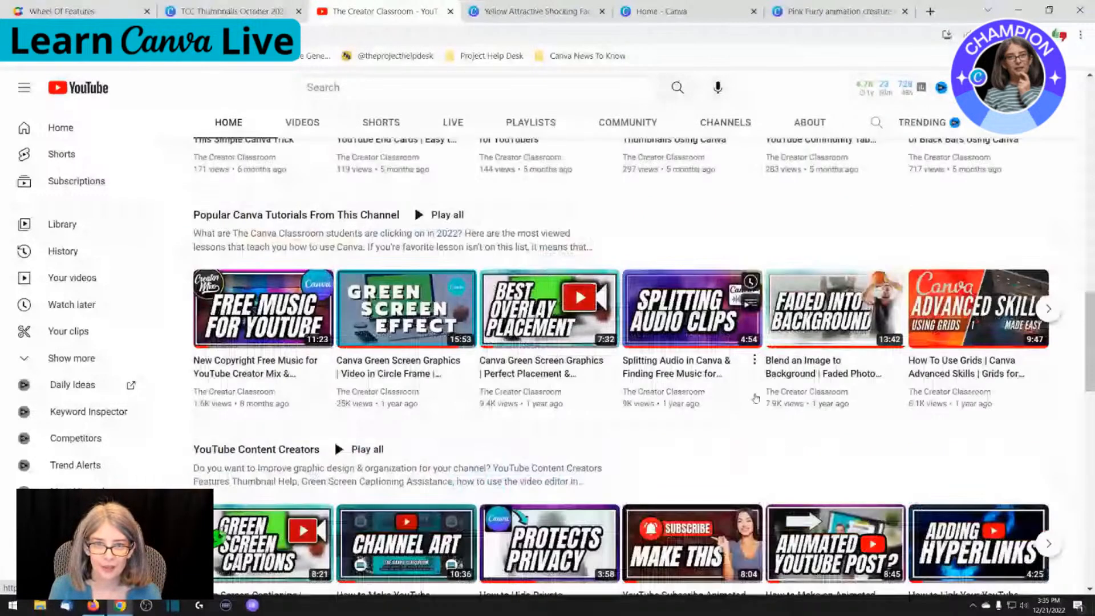
scroll(755, 398, down, 4)
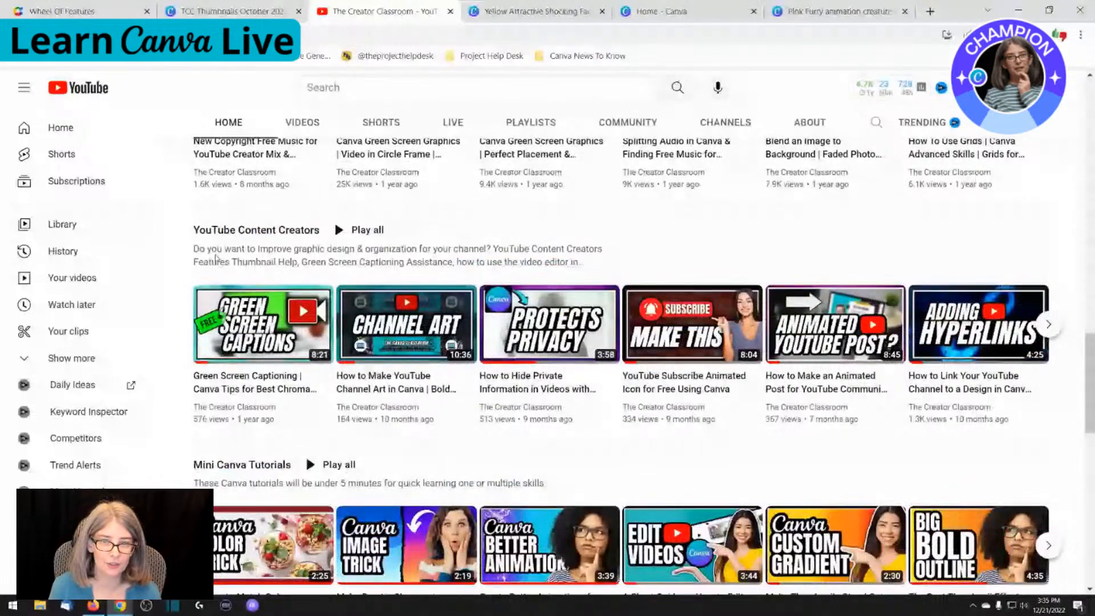
scroll(332, 332, down, 1)
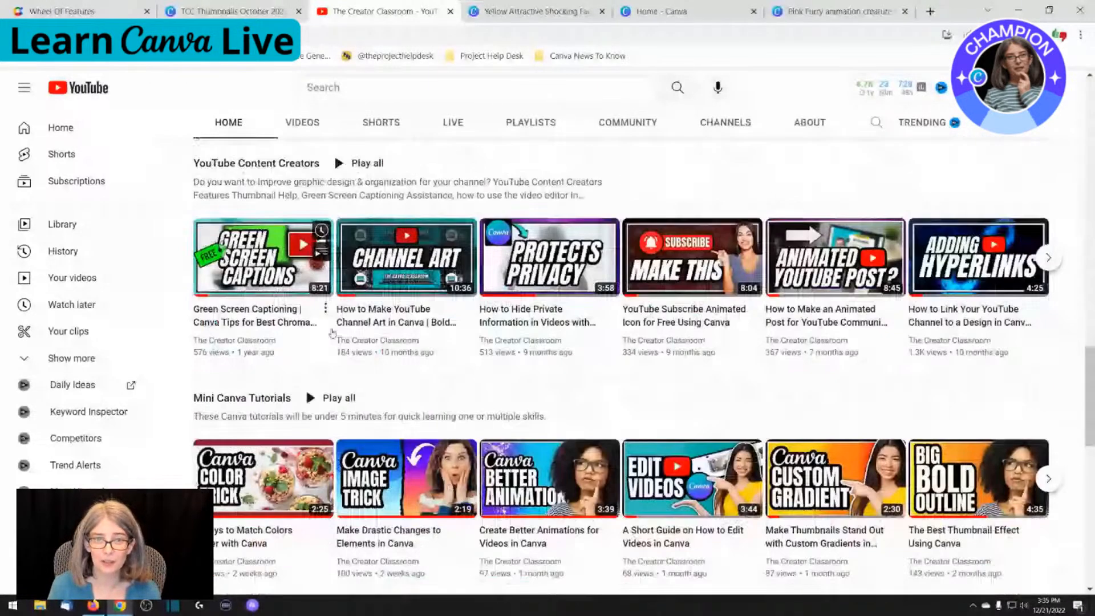
scroll(241, 272, down, 2)
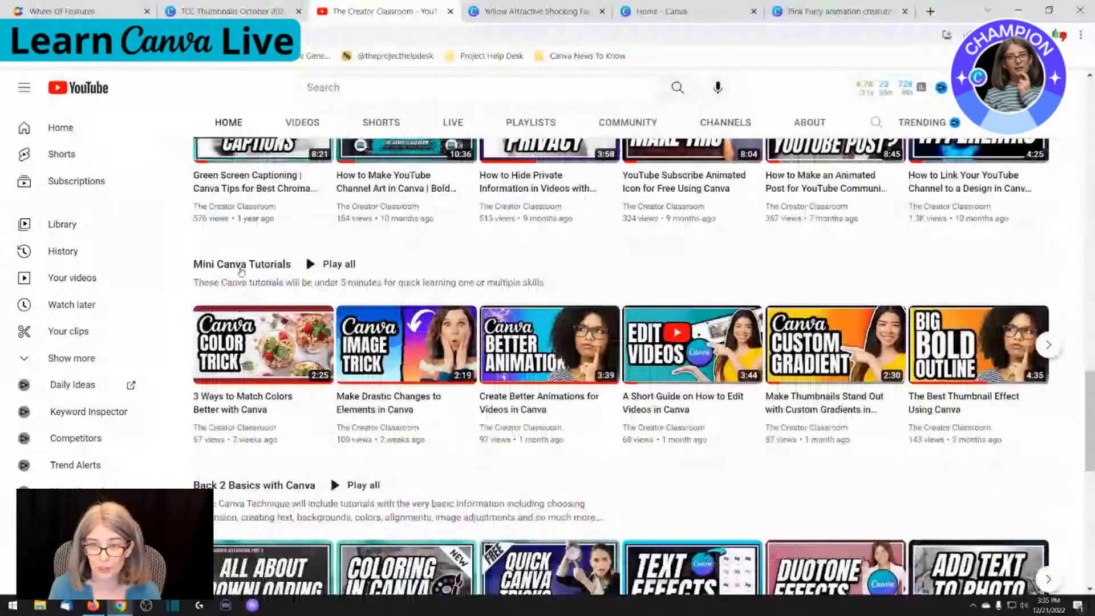
mouse_move(295, 360)
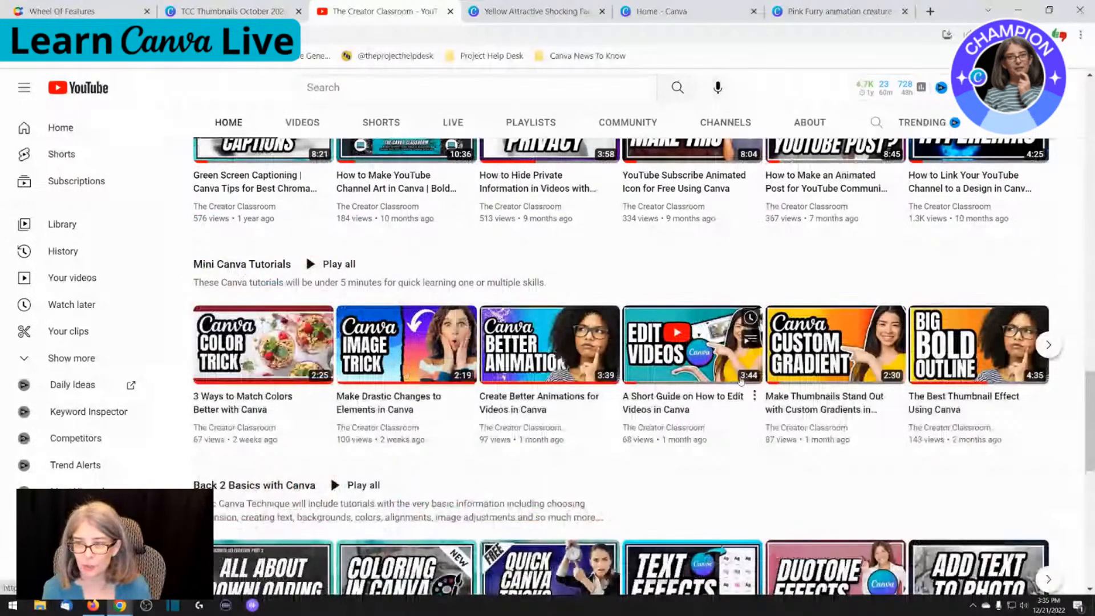
mouse_move(966, 374)
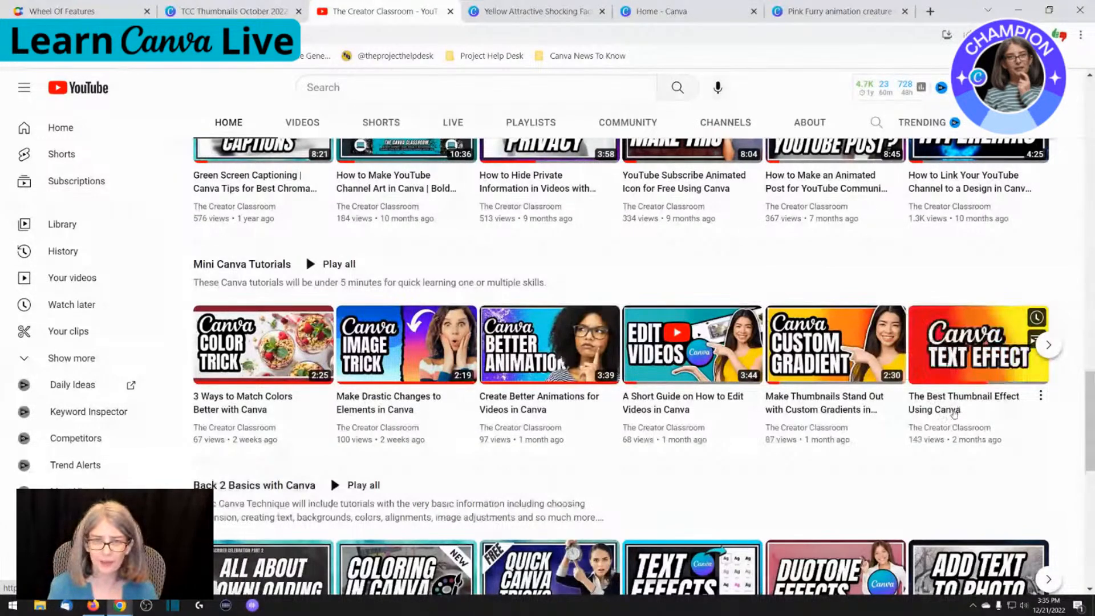
Enlarge the YouTube page to 200% and examine the Mini Canva Tutorials thumbnails up close
key(ctrl+plus)
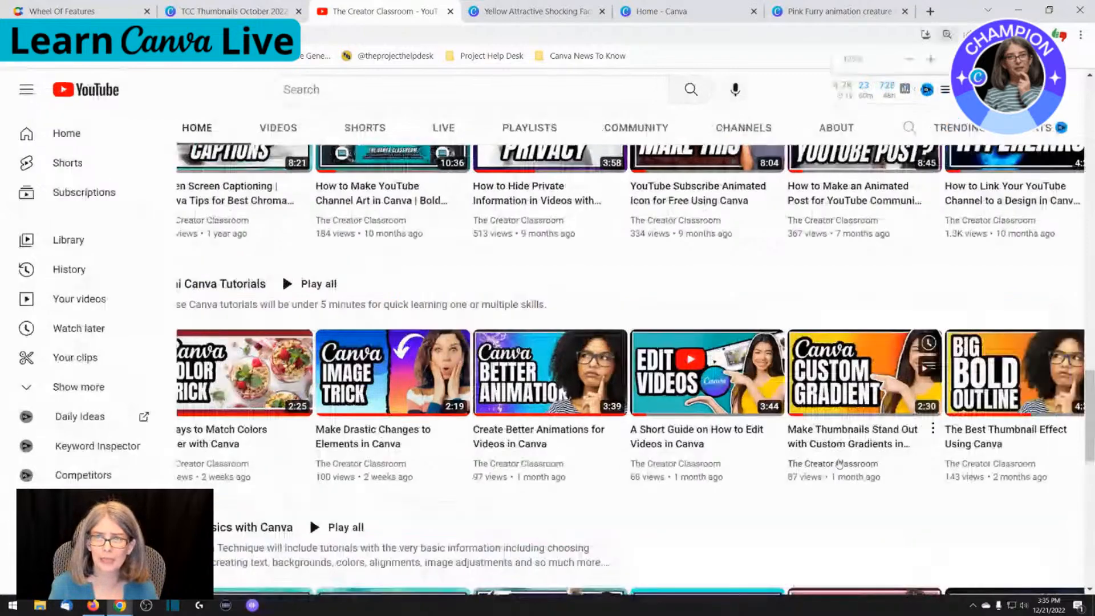
key(ctrl+plus)
key(ctrl+plus)
key(ctrl+plus)
key(ctrl+plus)
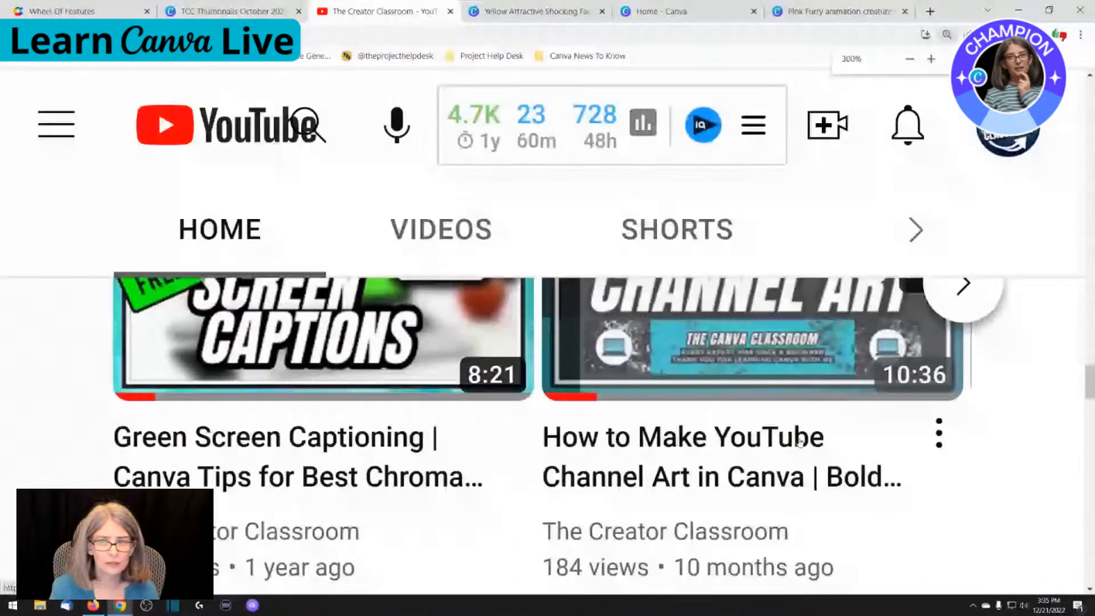
key(ctrl+minus)
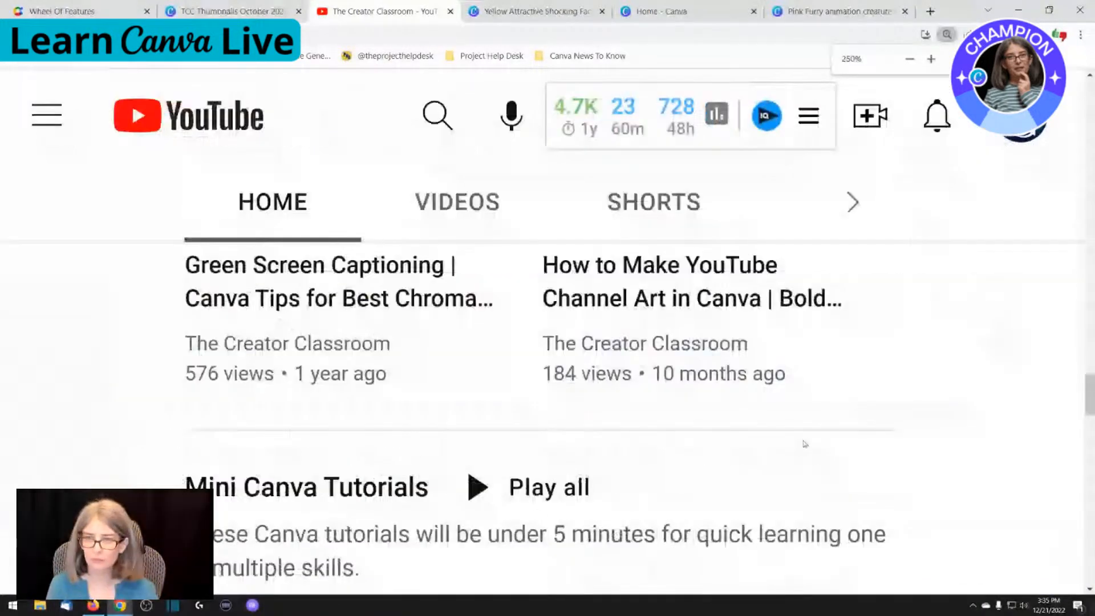
key(ctrl+minus)
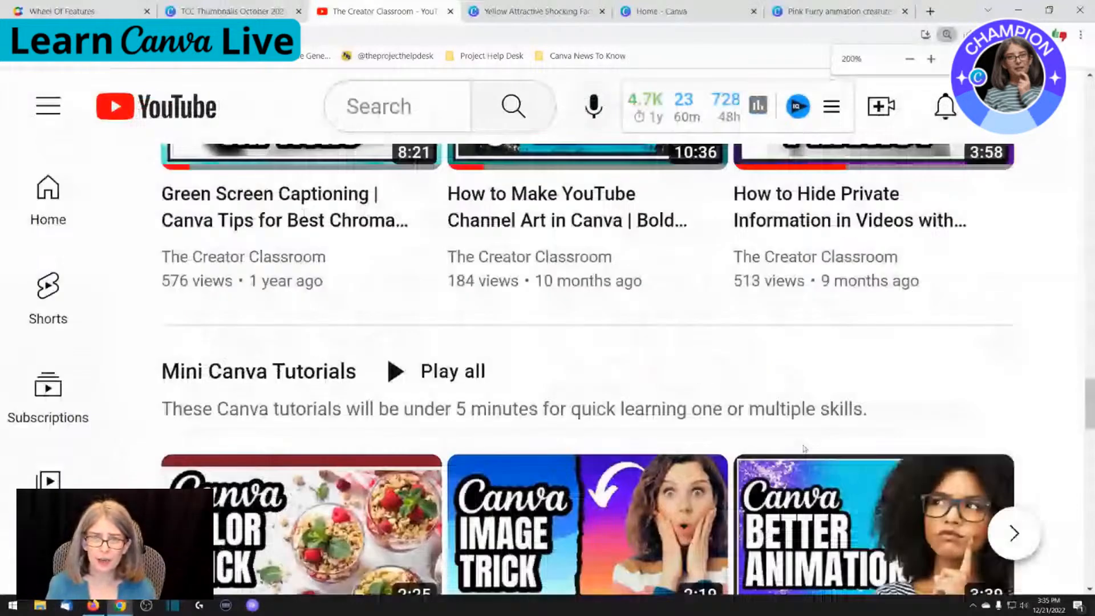
scroll(804, 449, down, 3)
scroll(781, 443, down, 1)
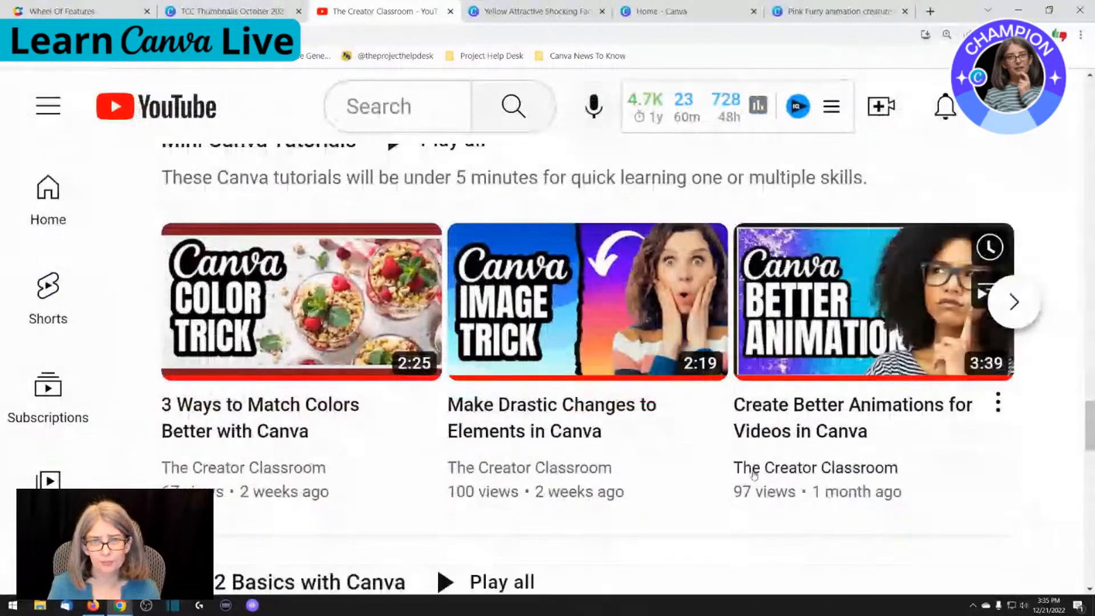
Return to the channel header and show the channel's recently uploaded videos
scroll(753, 474, down, 10)
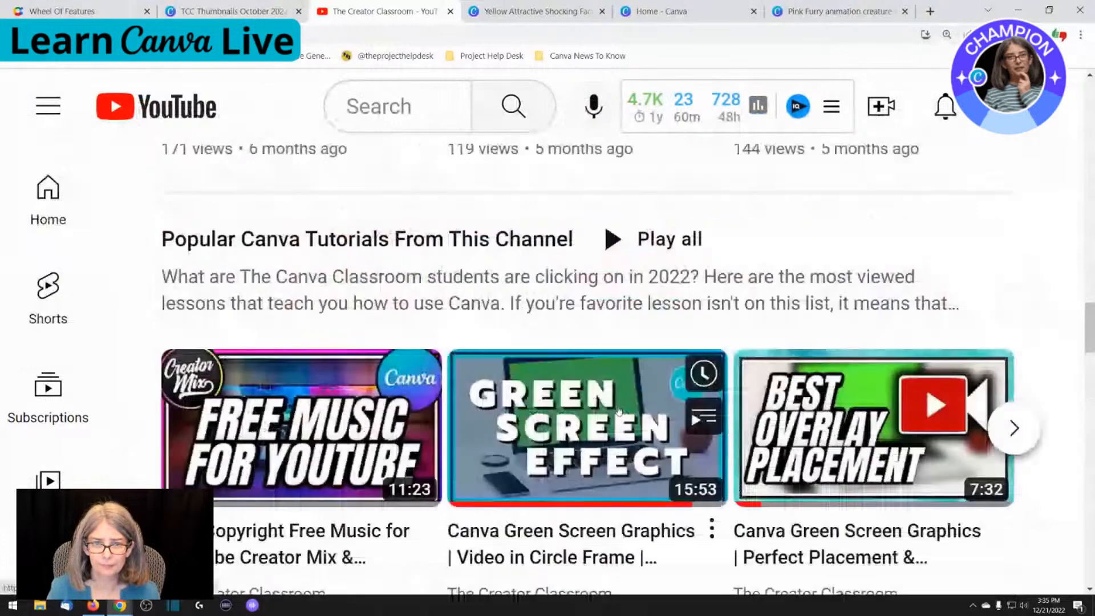
scroll(619, 412, up, 10)
scroll(612, 402, up, 2)
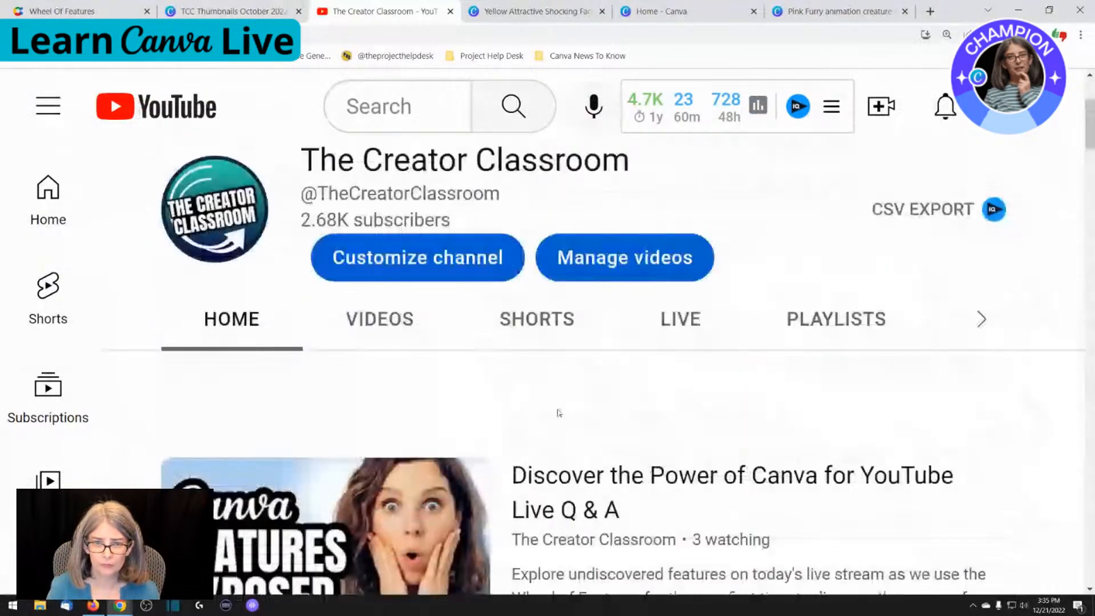
click(402, 328)
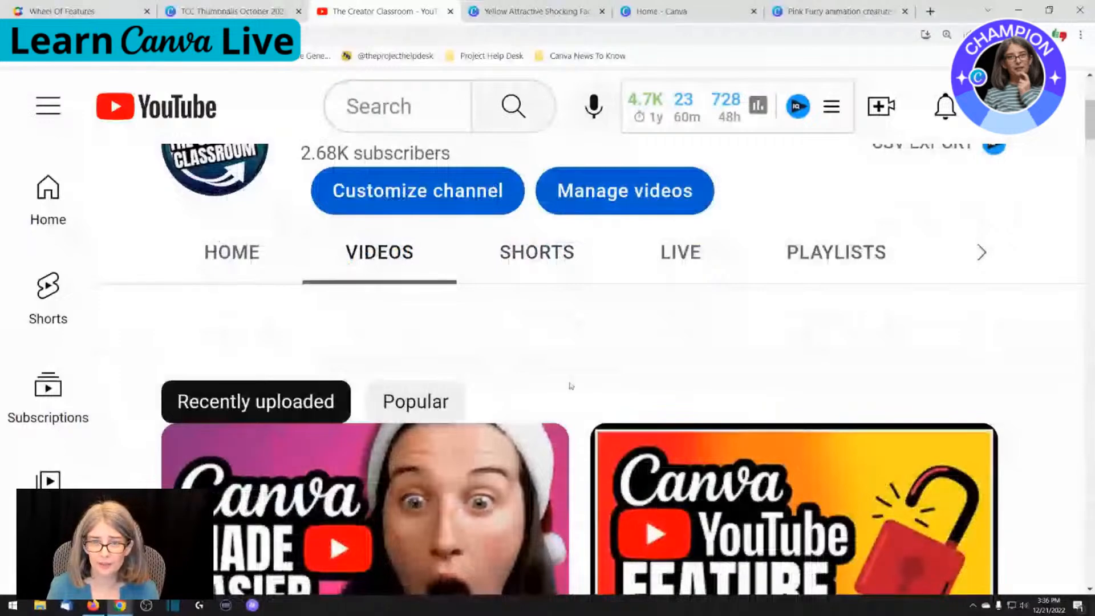
Zoom the channel's Videos page back out and examine the recently uploaded thumbnails down to The Best Thumbnail Effect Using Canva
key(ctrl+minus)
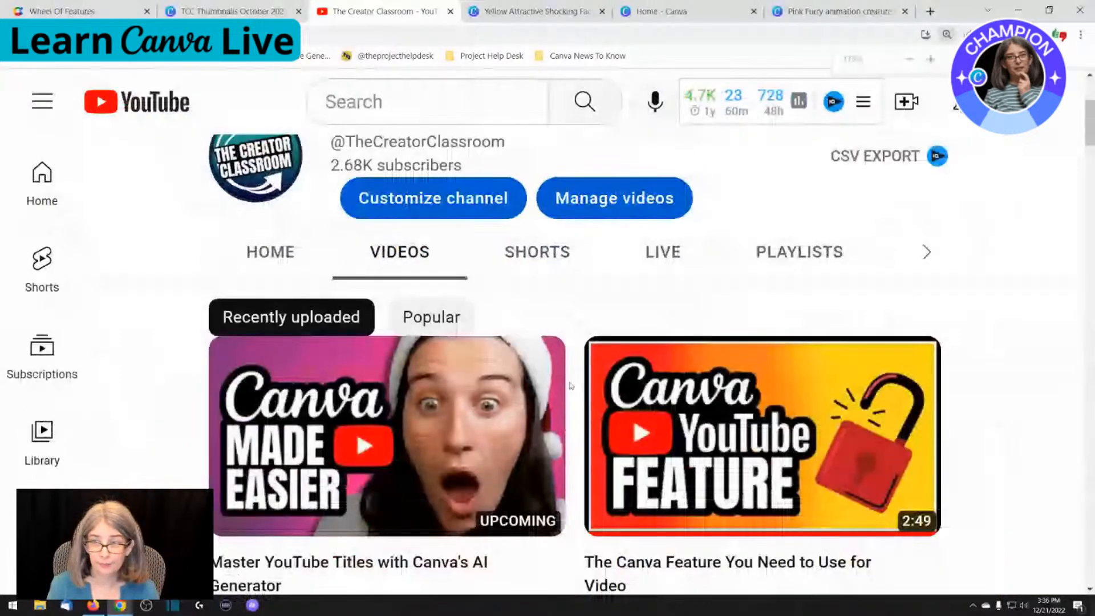
key(ctrl+minus)
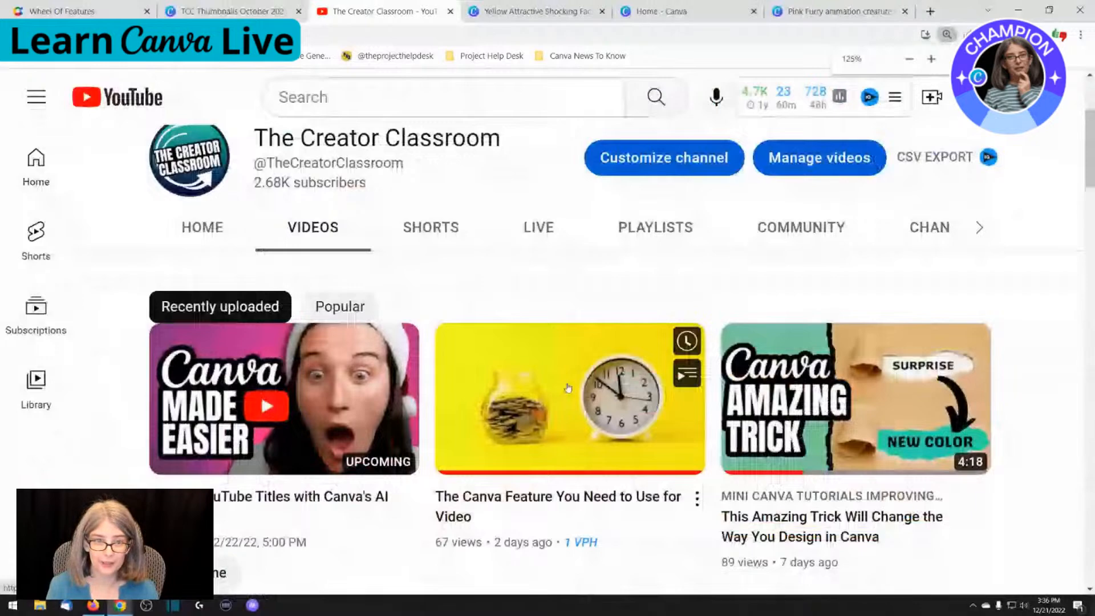
key(ctrl+minus)
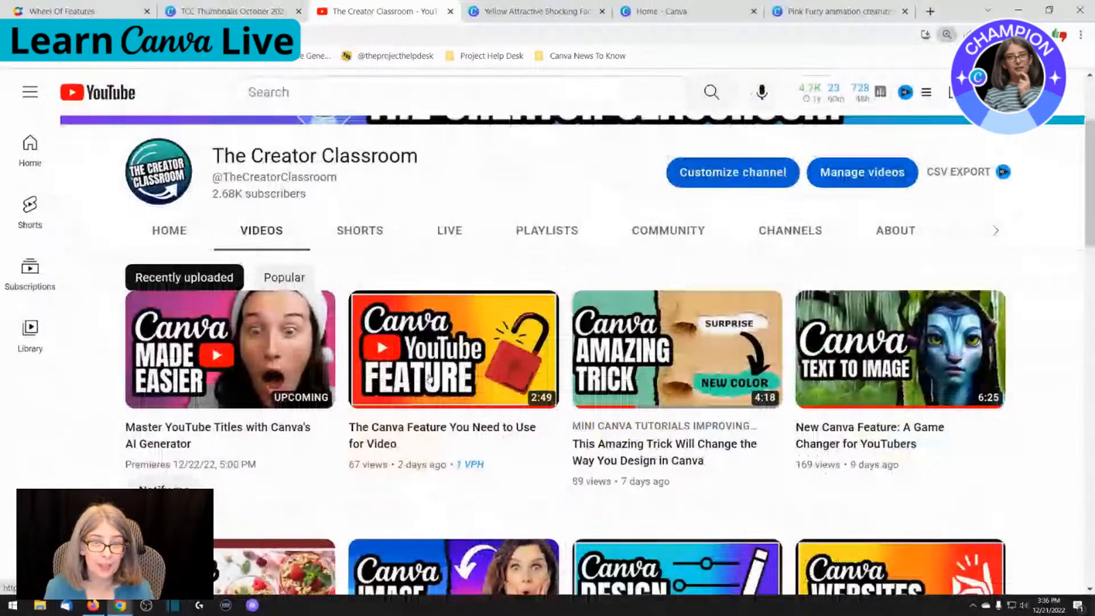
scroll(429, 378, down, 3)
scroll(214, 332, up, 2)
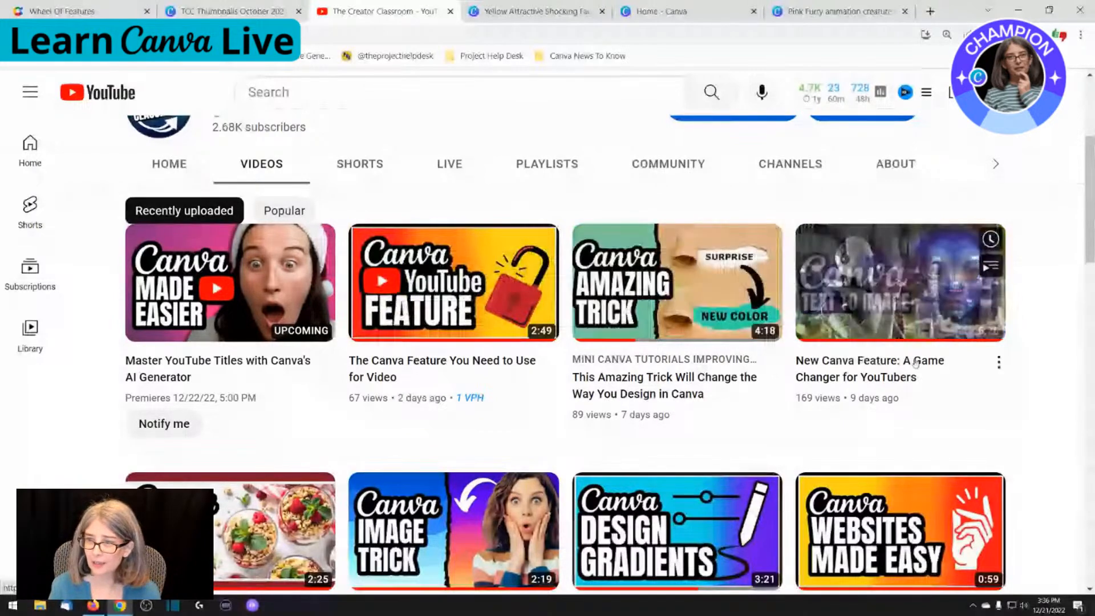
scroll(915, 363, down, 5)
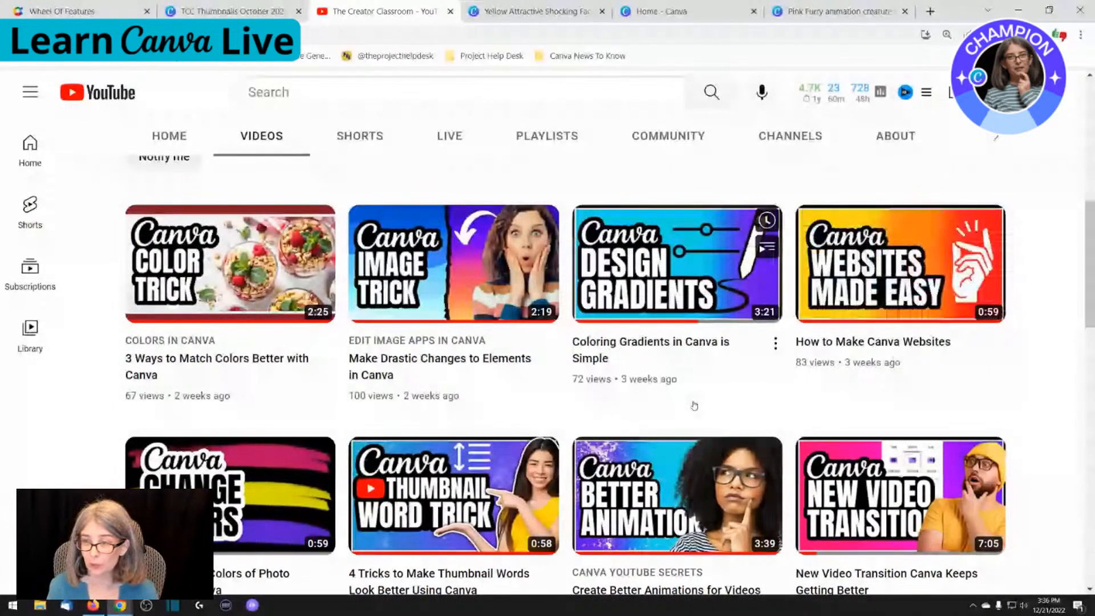
scroll(693, 406, down, 2)
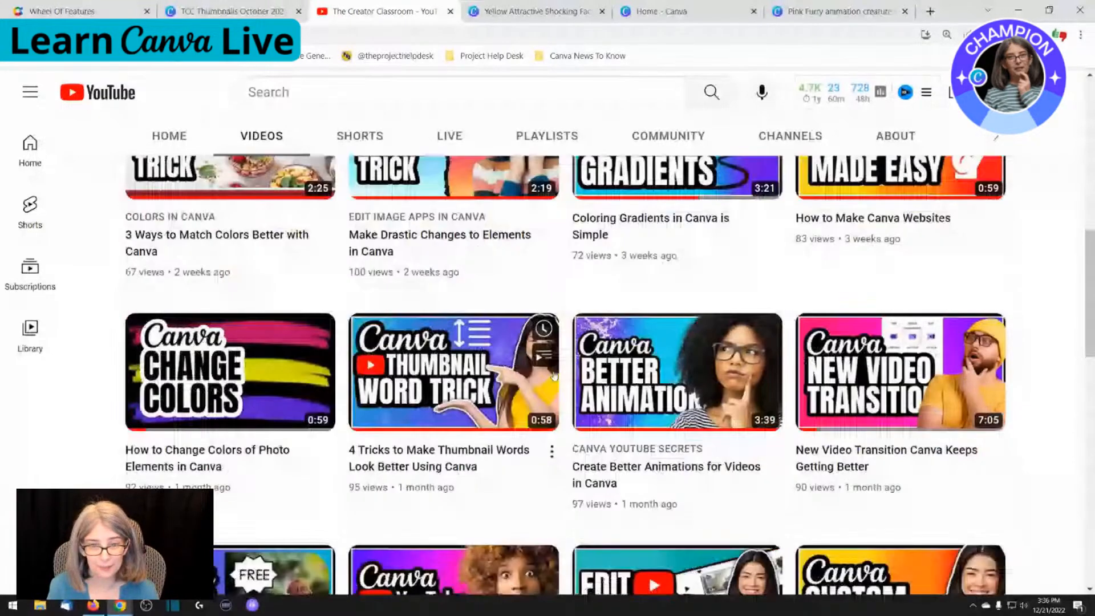
scroll(865, 293, up, 2)
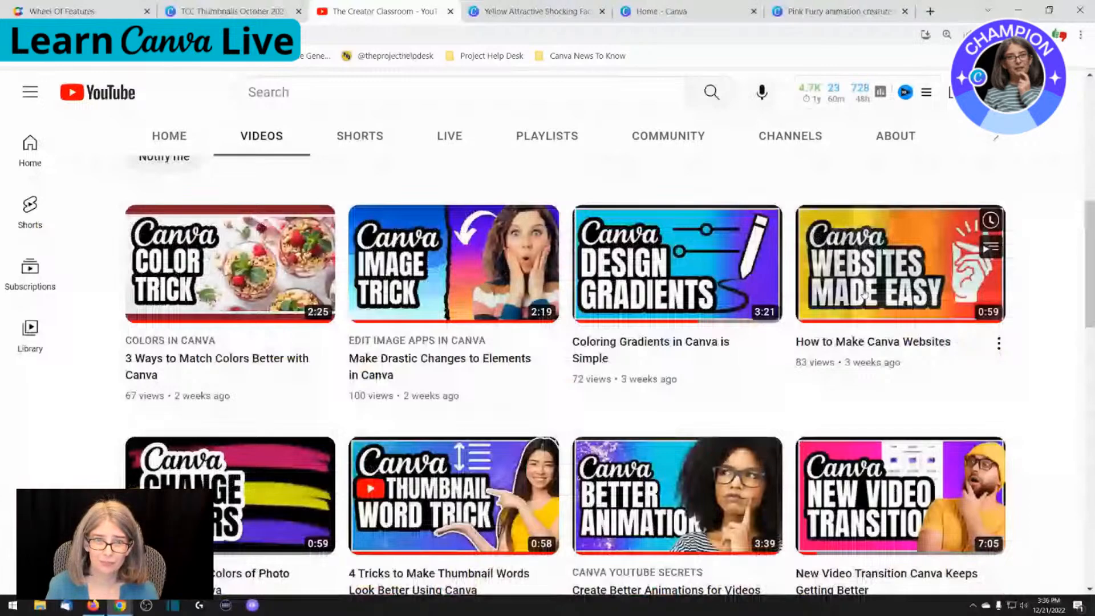
scroll(368, 349, down, 8)
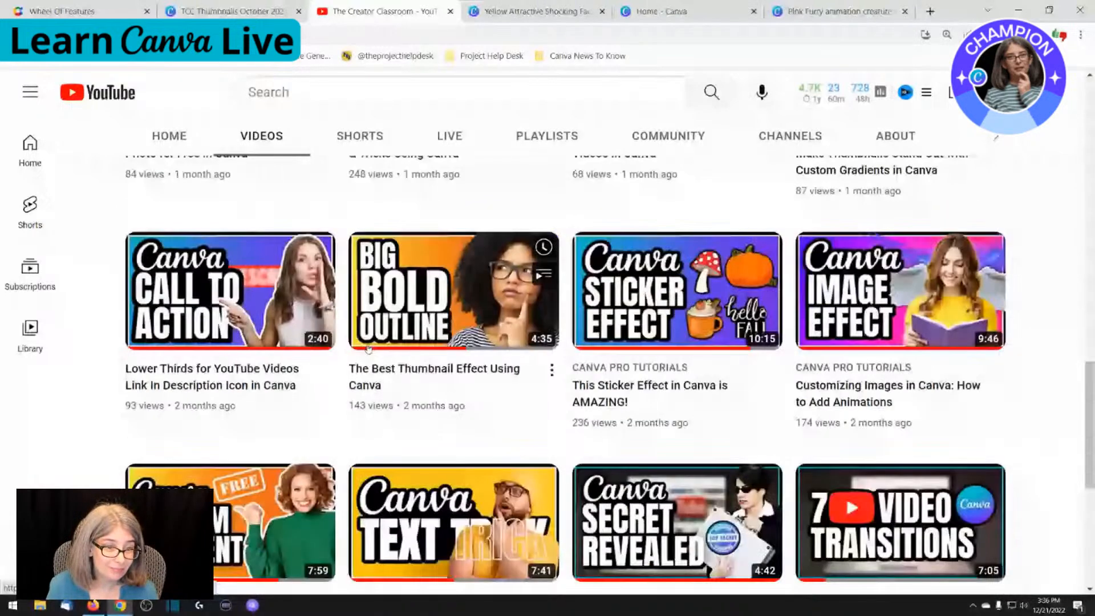
mouse_move(201, 388)
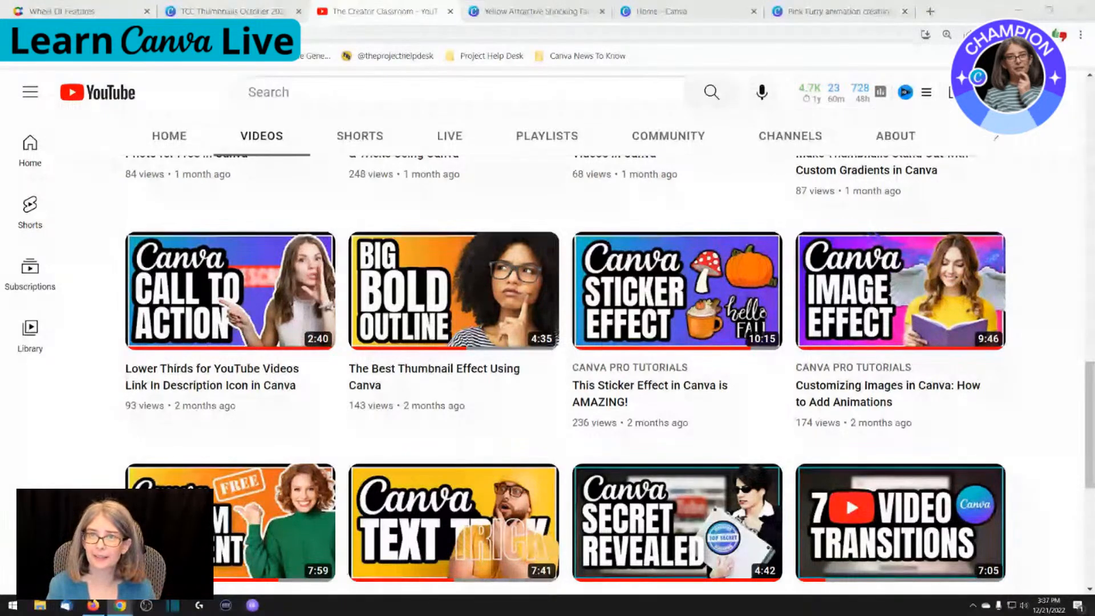
Switch to the Yellow Attractive Shocking Fact YouTube Thumbnail design, add a third page and paste the viewer's question about a round frame
click(501, 6)
key(ctrl+Return)
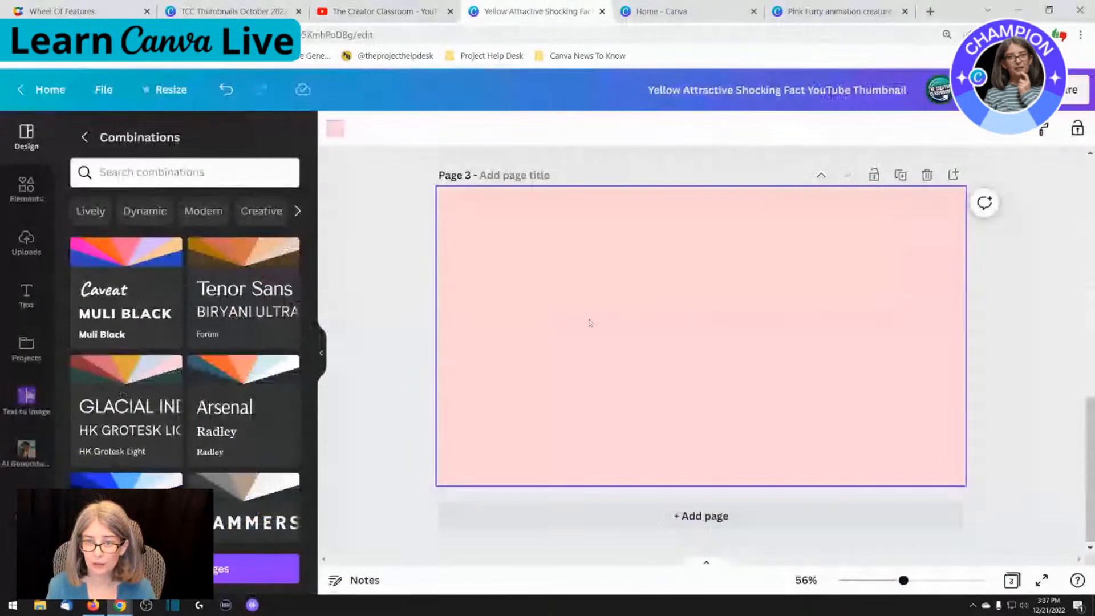
text(been trying to use a square picture then place a ring around it in Canva, but it just puts a circle dot and not a round frame around it. If that makes sense.)
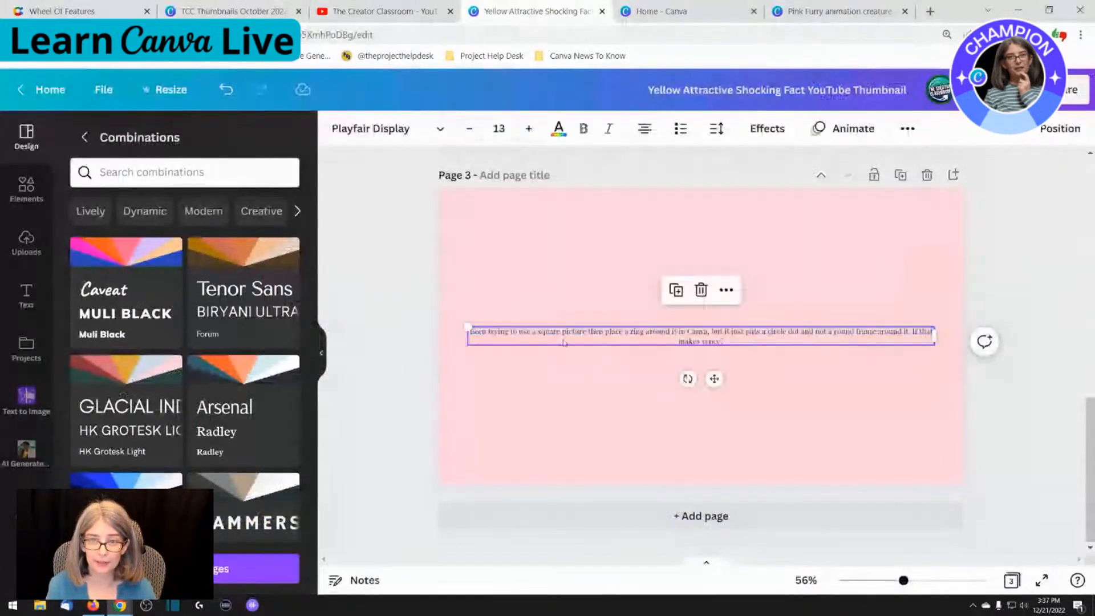
Enlarge the pasted question text to font size 58
click(529, 128)
click(528, 128)
click(529, 129)
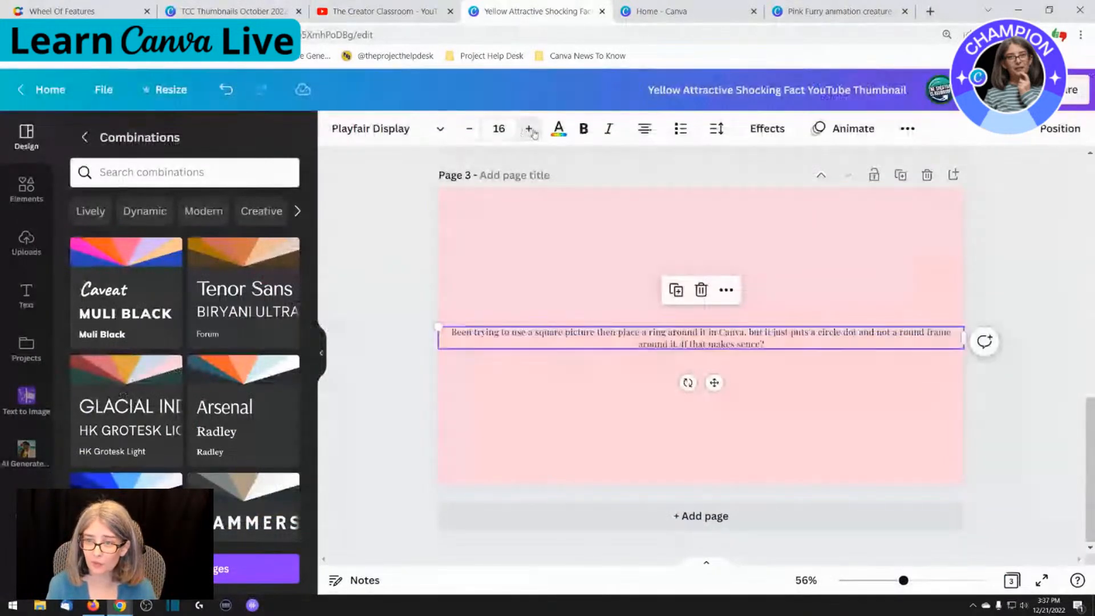
click(528, 128)
click(528, 128)
click(529, 129)
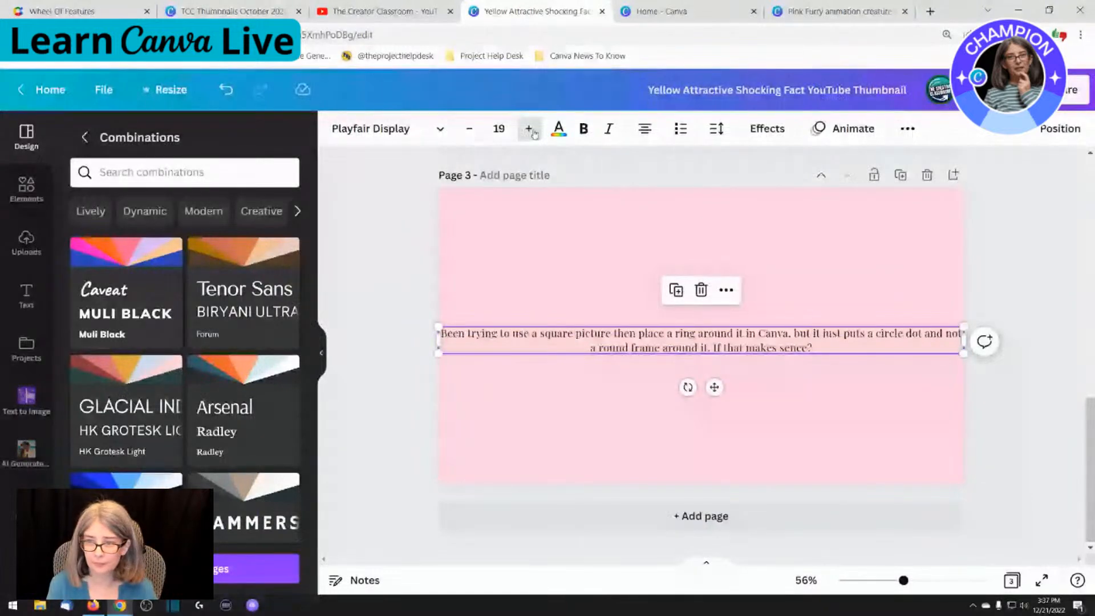
click(529, 128)
click(528, 129)
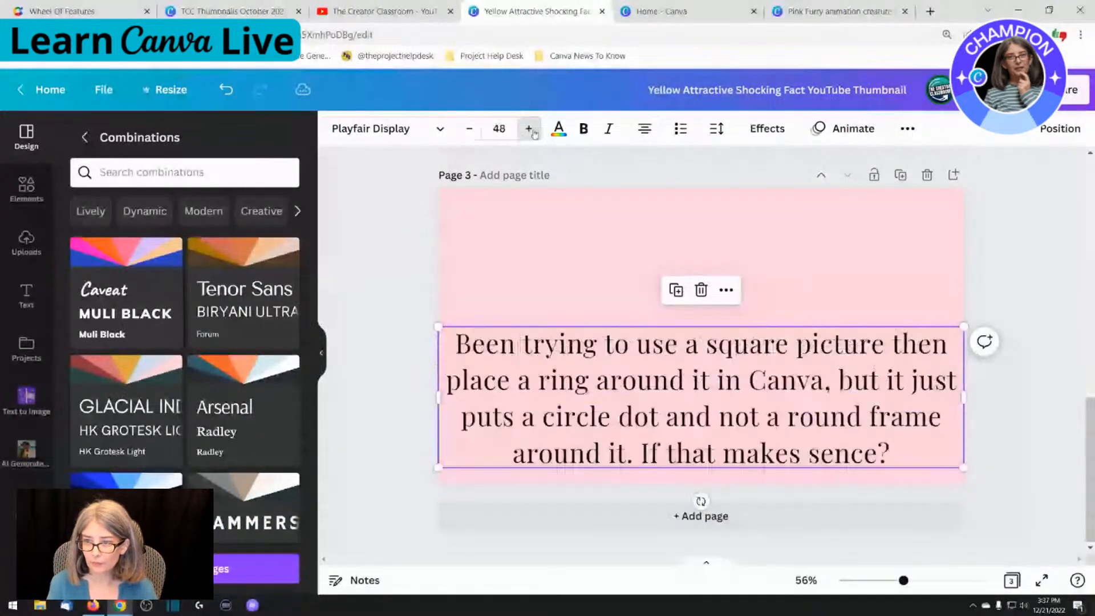
click(530, 128)
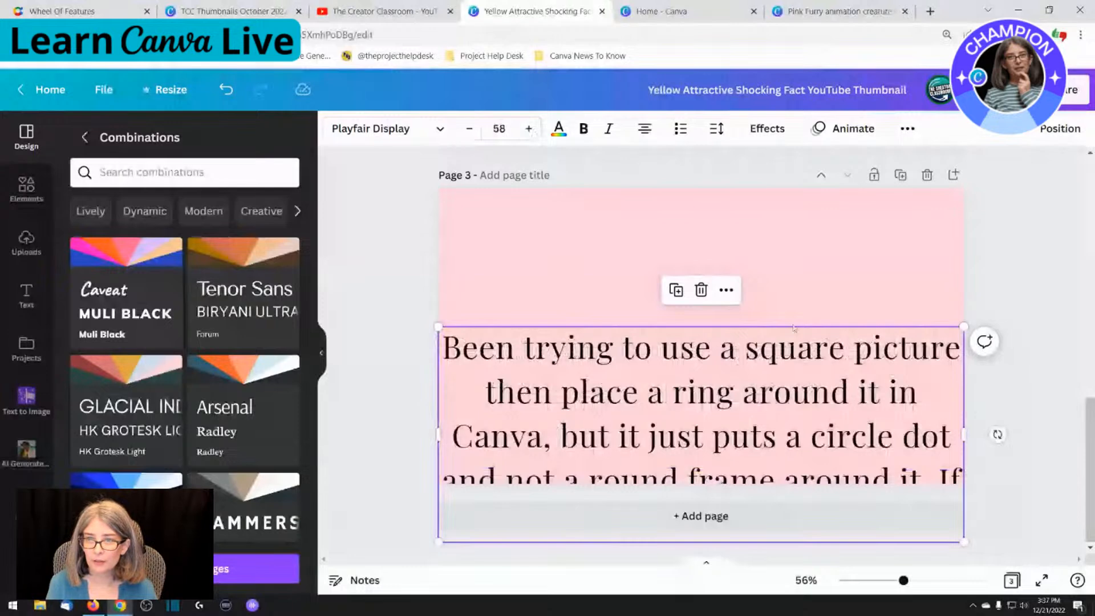
Move the question text up so it fits on the page and set its font to Anton
drag(793, 328, 775, 226)
click(388, 128)
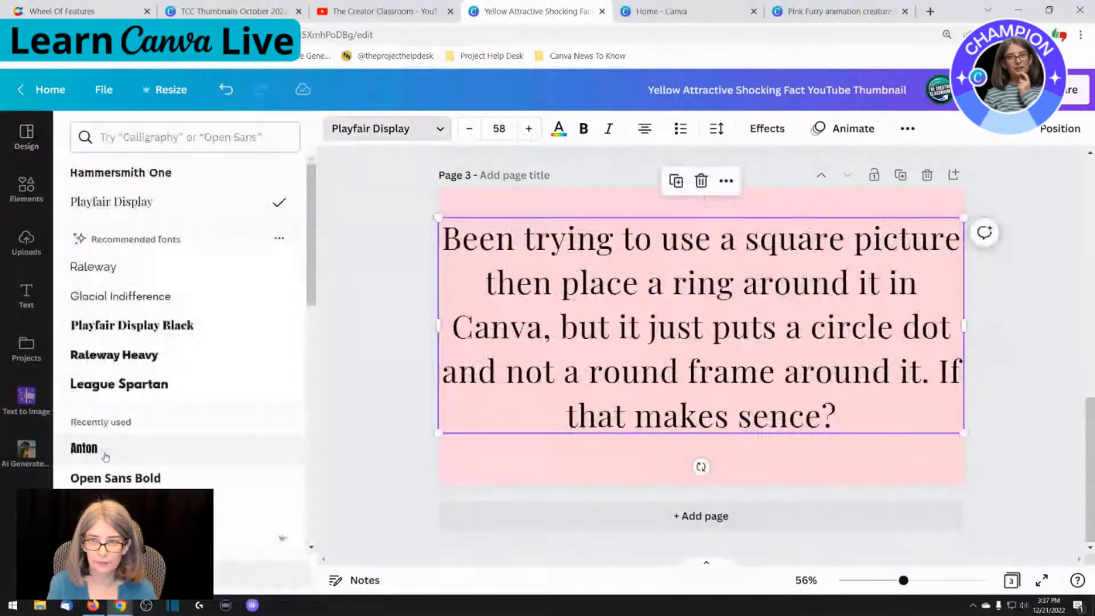
click(84, 448)
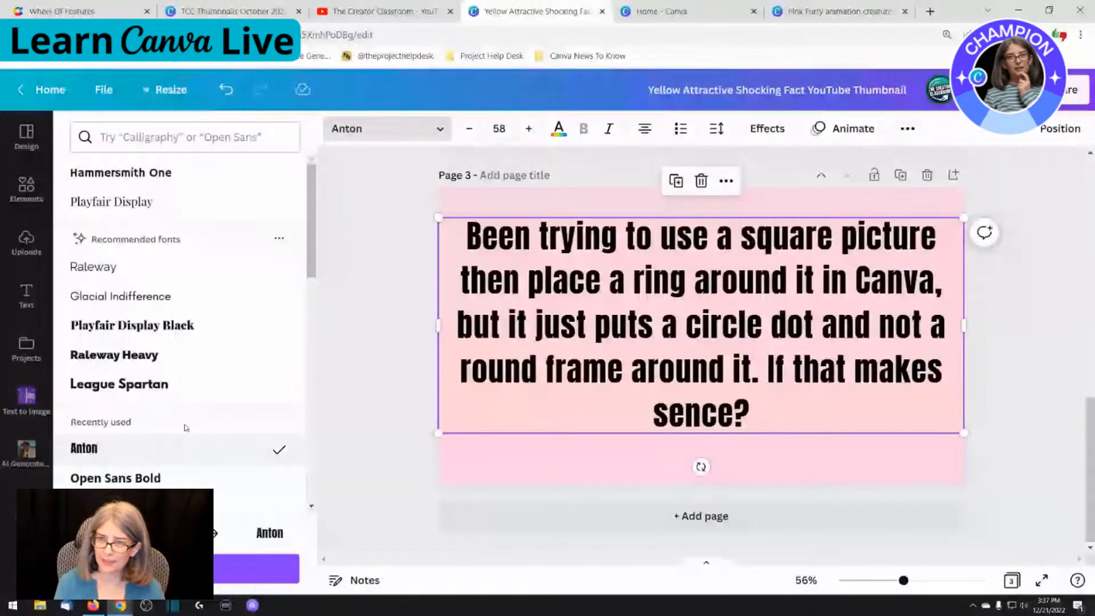
Read through the viewer's question and delete its text box from page 3
double_click(581, 257)
click(742, 227)
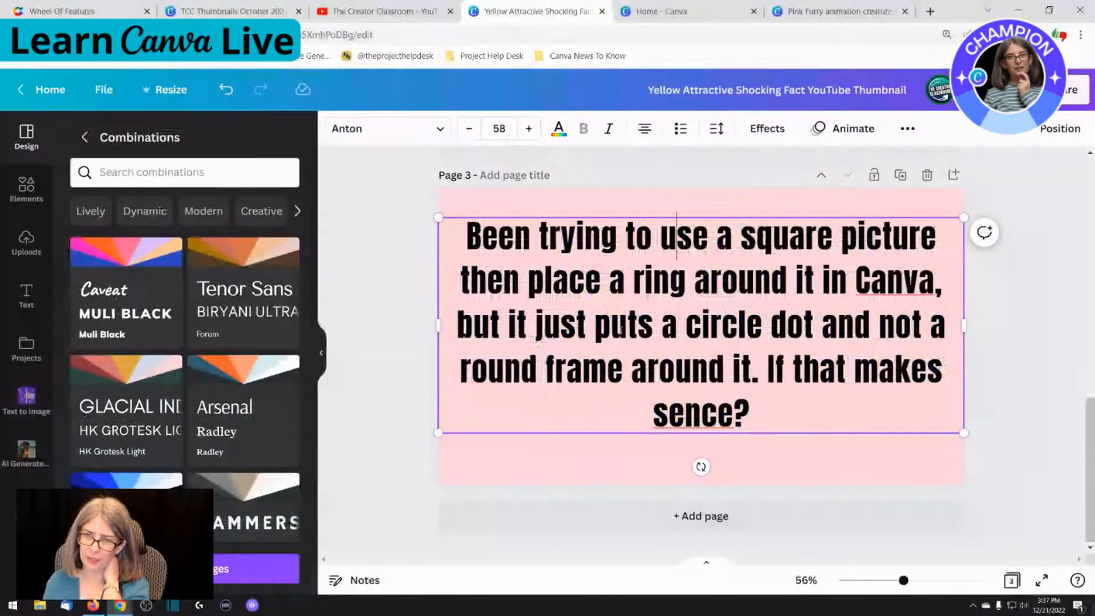
click(535, 341)
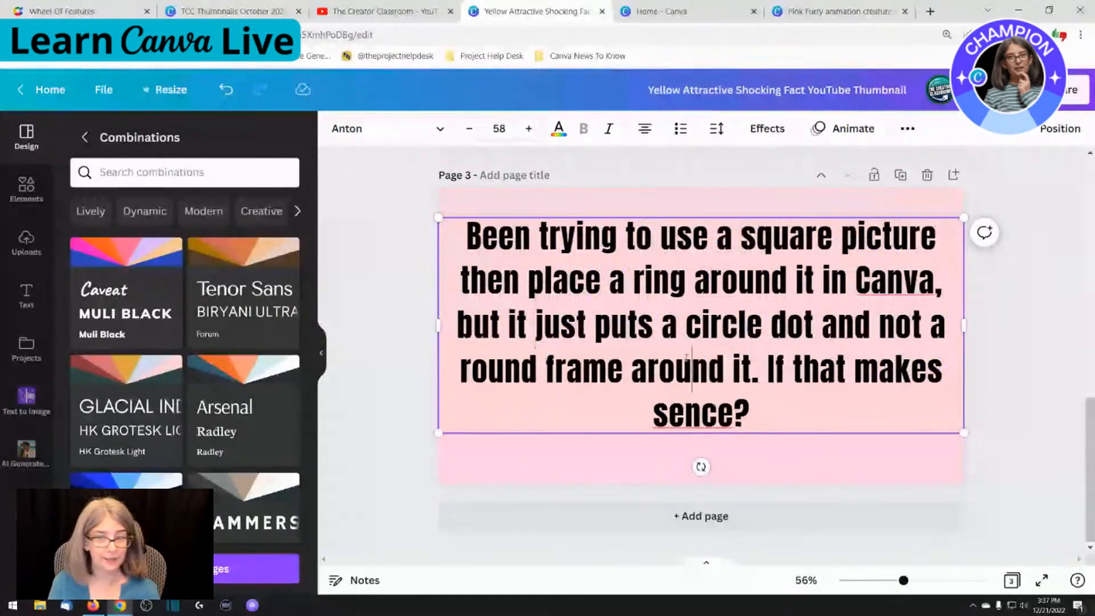
key(Escape)
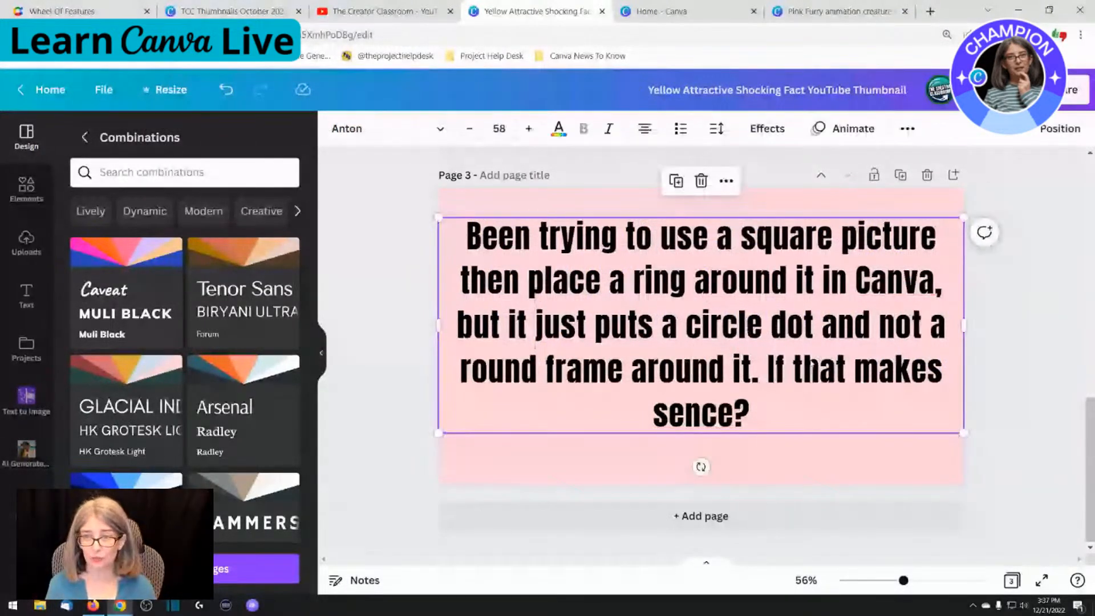
key(Delete)
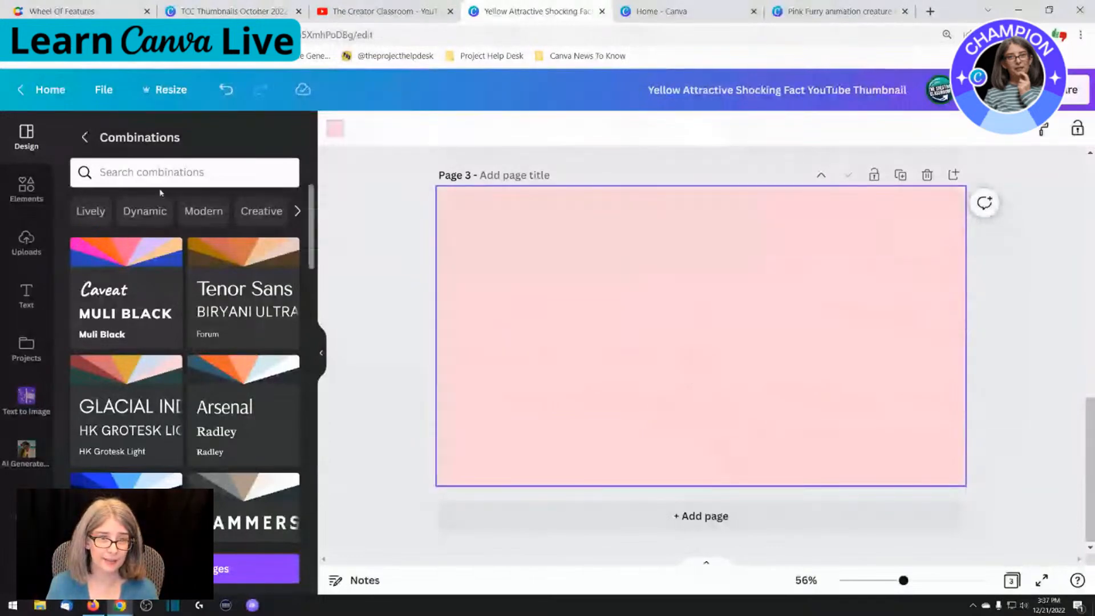
Add the recently used red brush-stroke play button image to page 3 and select it
click(25, 188)
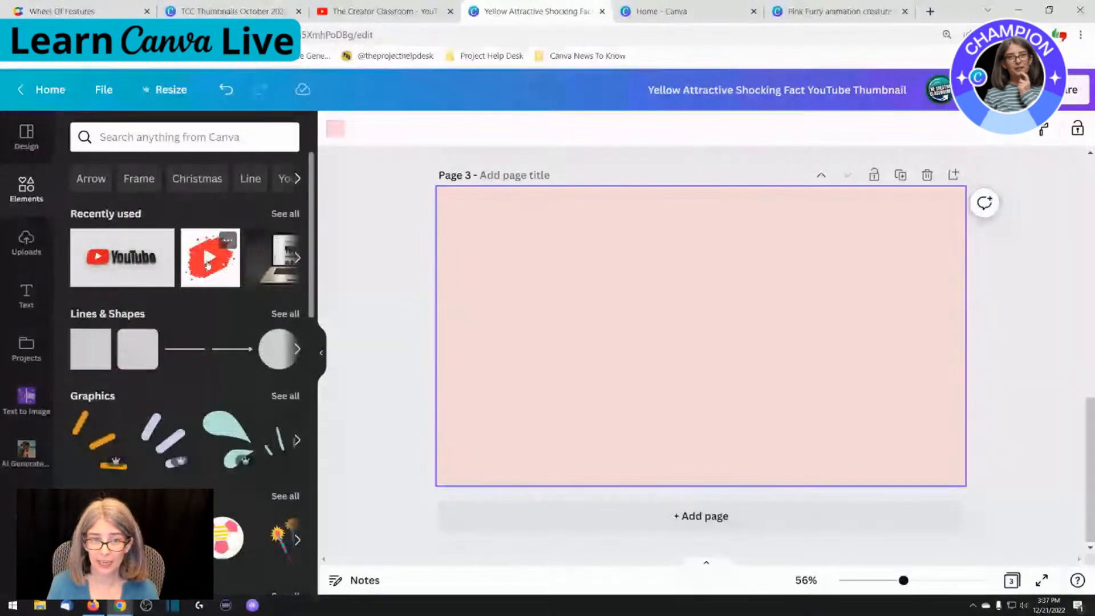
click(208, 263)
click(518, 322)
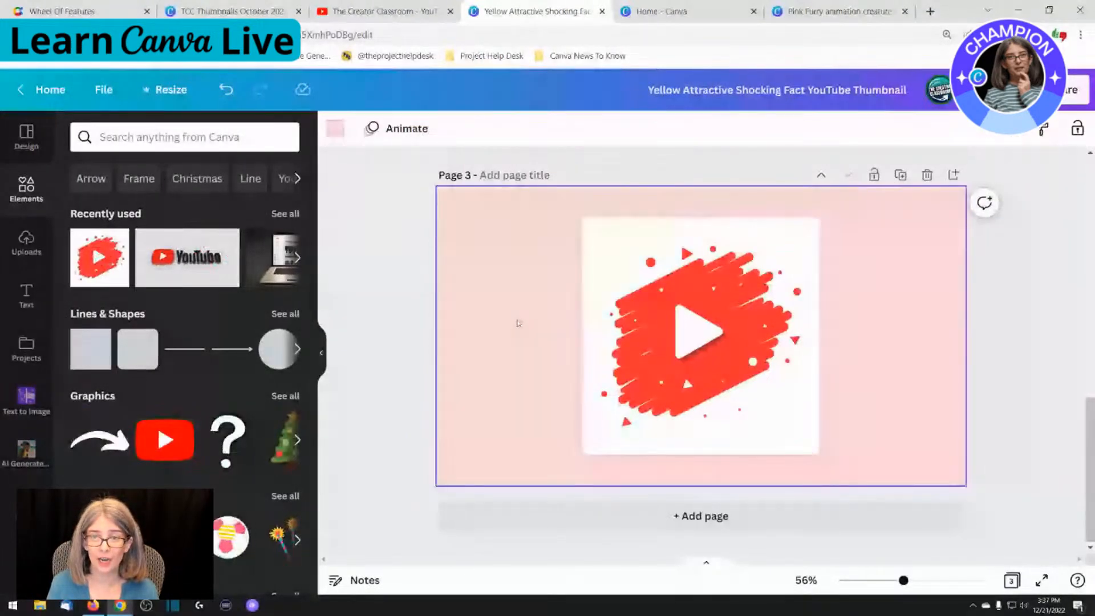
click(597, 329)
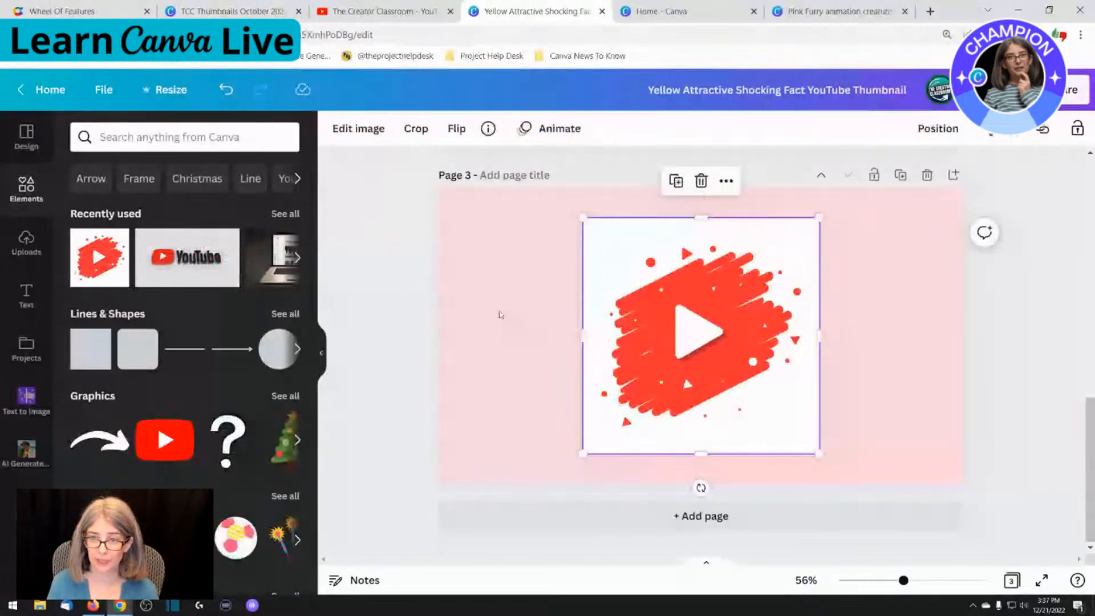
Add a circle shape and enlarge it until it is slightly larger than the square play button image and covers it
click(505, 315)
key(c)
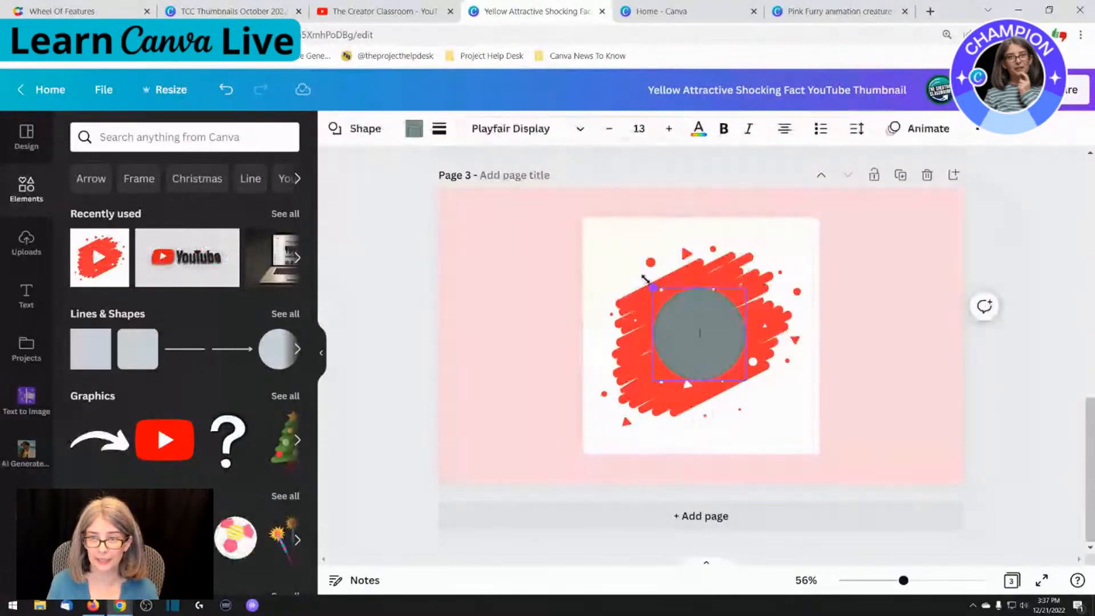
drag(645, 279, 570, 202)
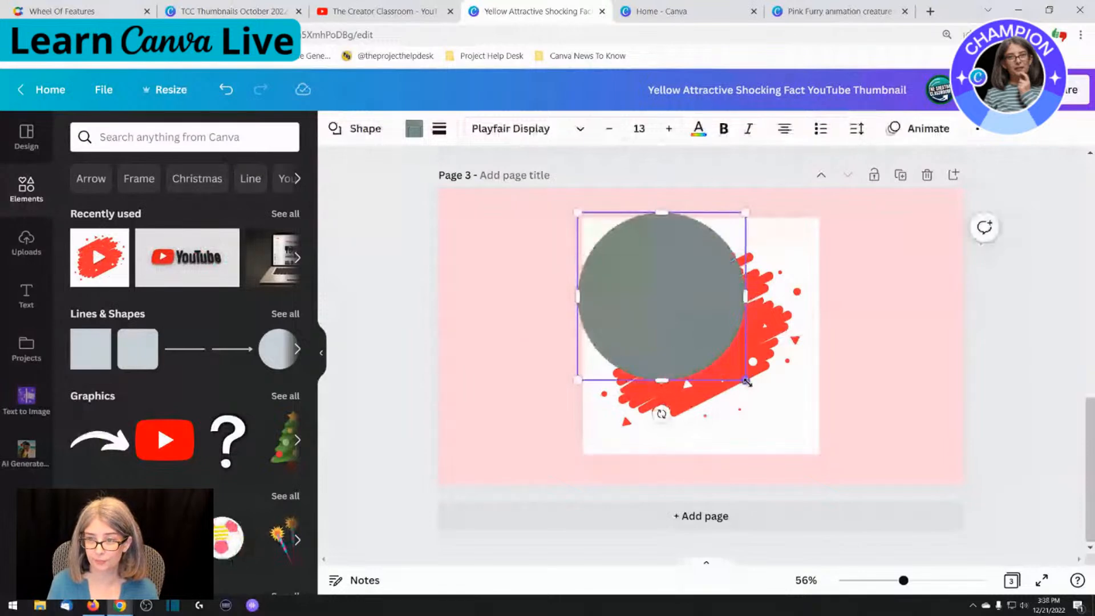
drag(801, 385, 825, 458)
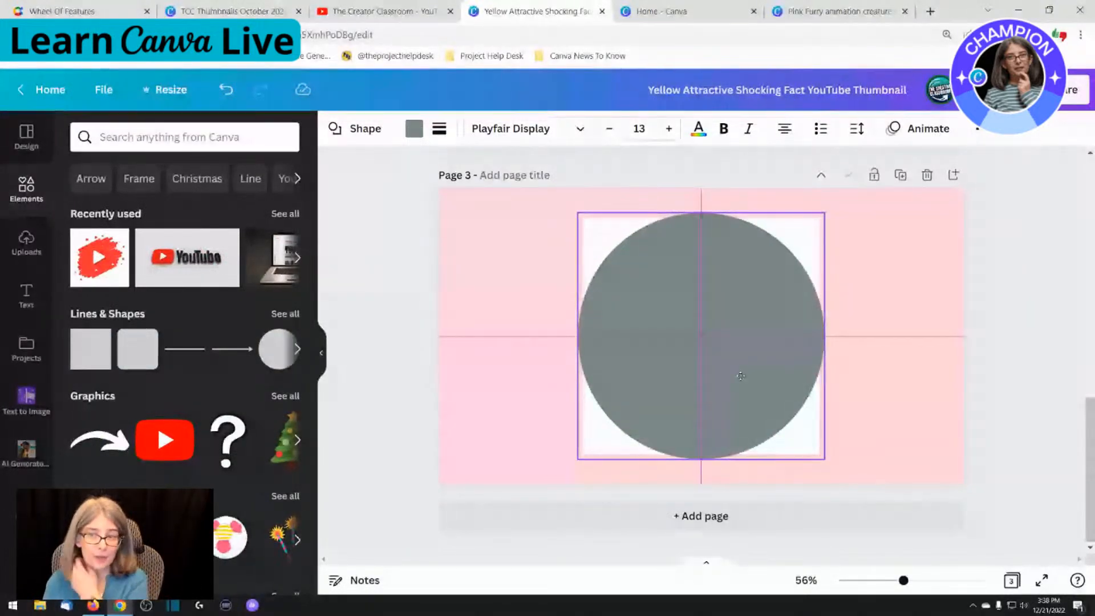
mouse_move(740, 376)
mouse_down()
mouse_move(682, 382)
mouse_move(724, 365)
mouse_move(761, 360)
mouse_move(757, 368)
mouse_up()
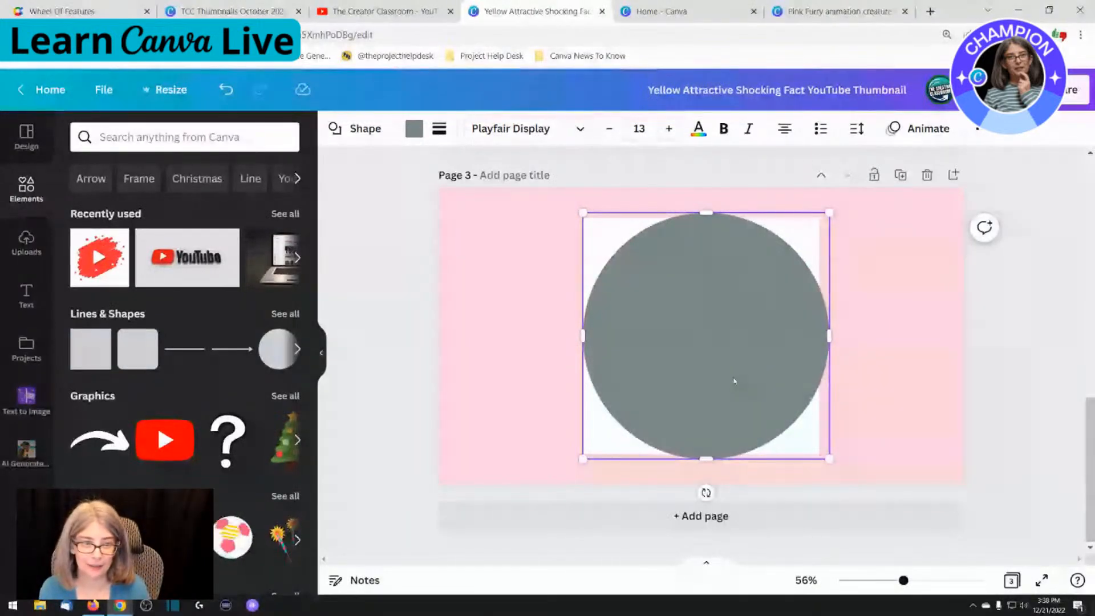
drag(734, 381, 730, 376)
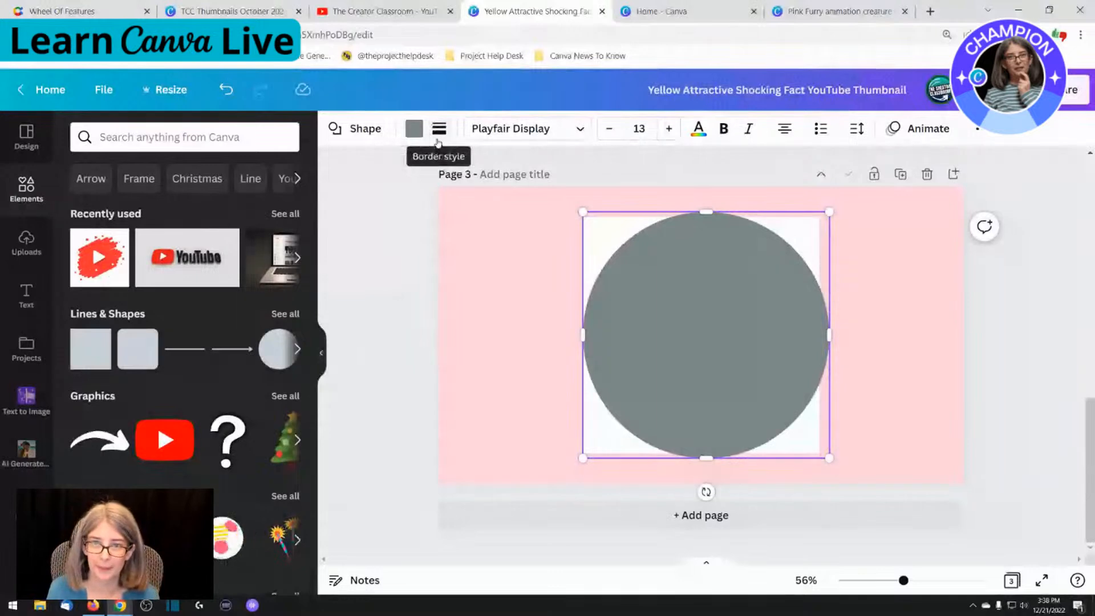
Give the circle a solid border with a weight of 19
click(439, 131)
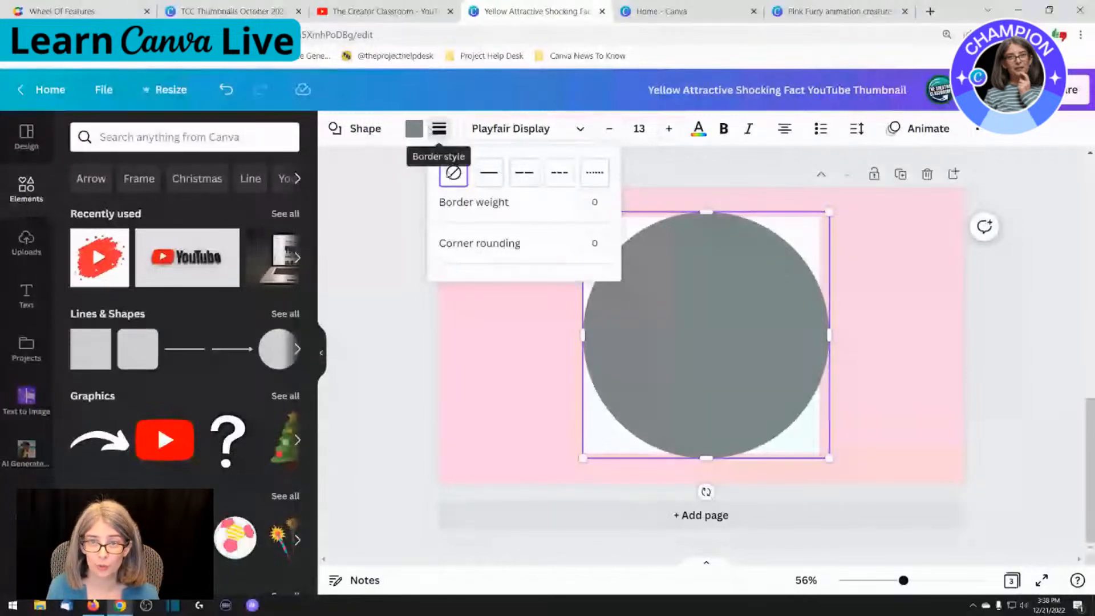
click(494, 181)
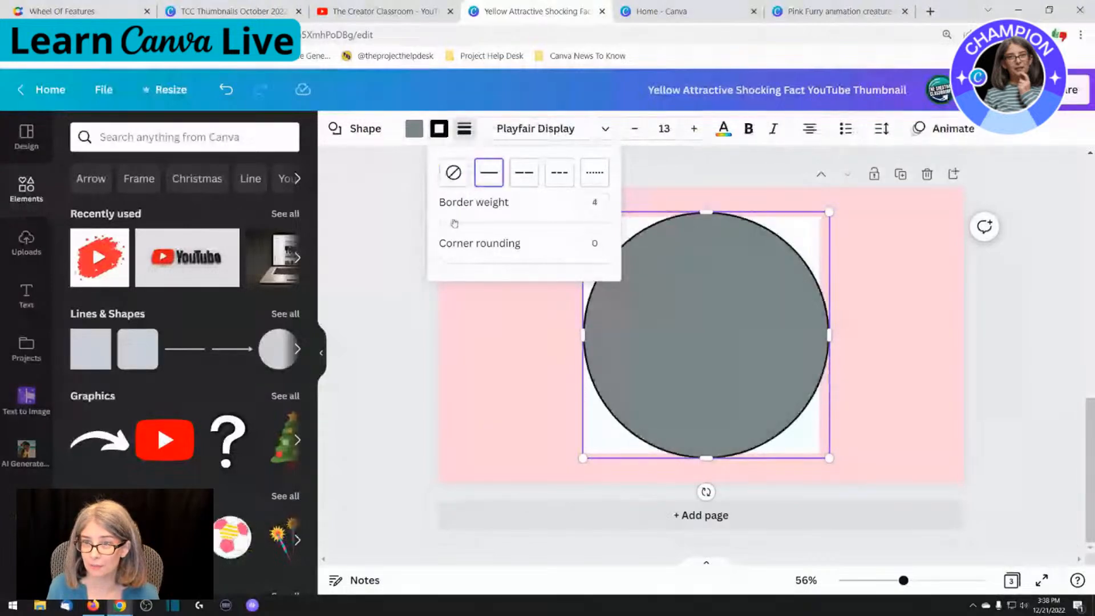
drag(454, 223, 471, 223)
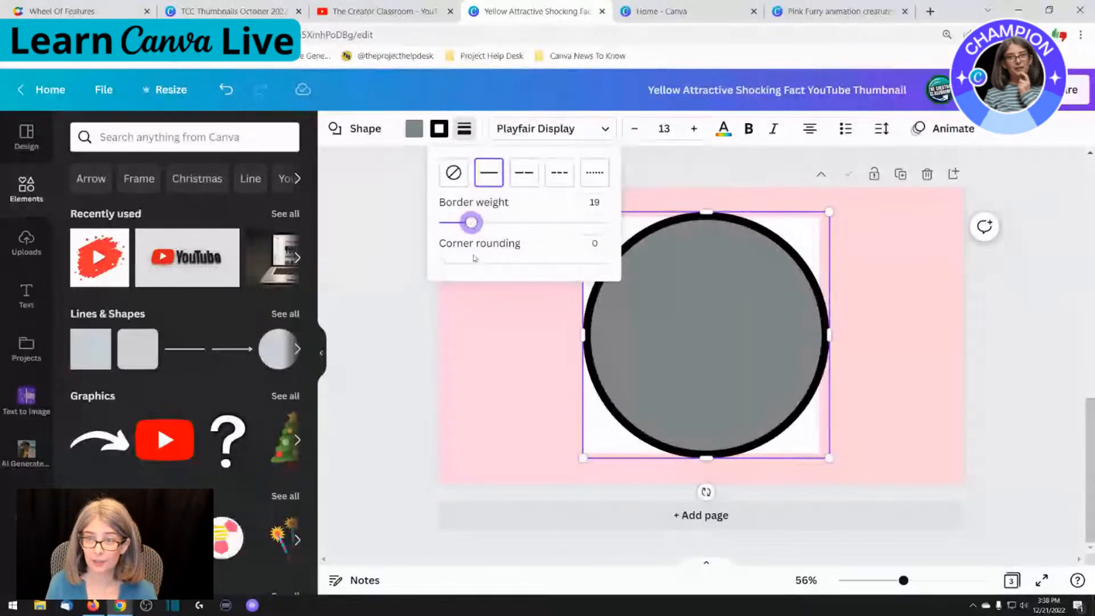
click(380, 227)
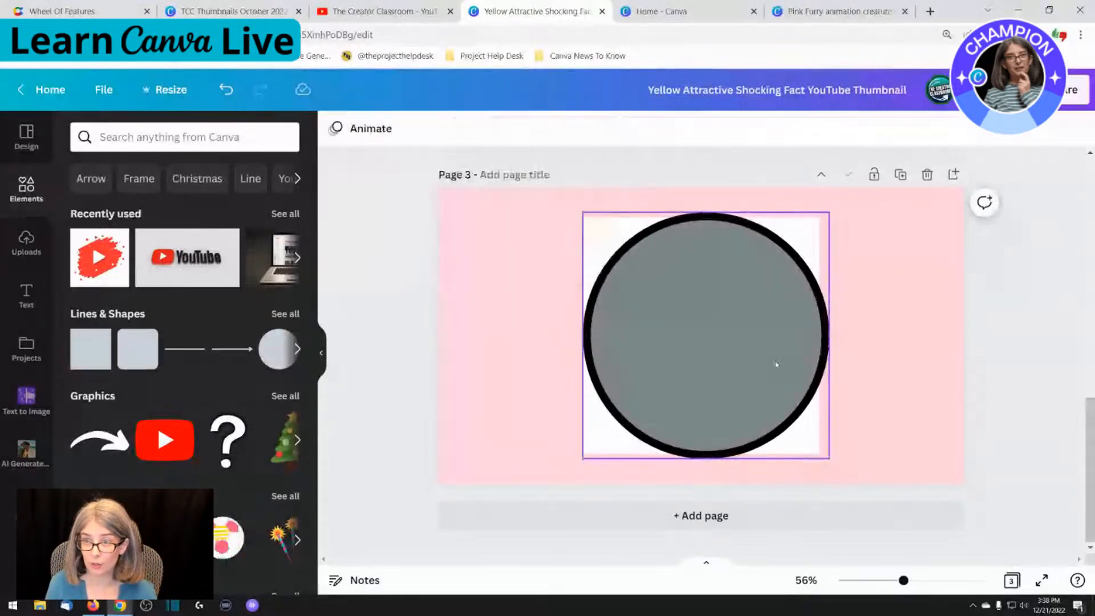
Centre the bordered circle over the square picture and give it a transparent fill so that only the black ring remains
drag(776, 364, 761, 358)
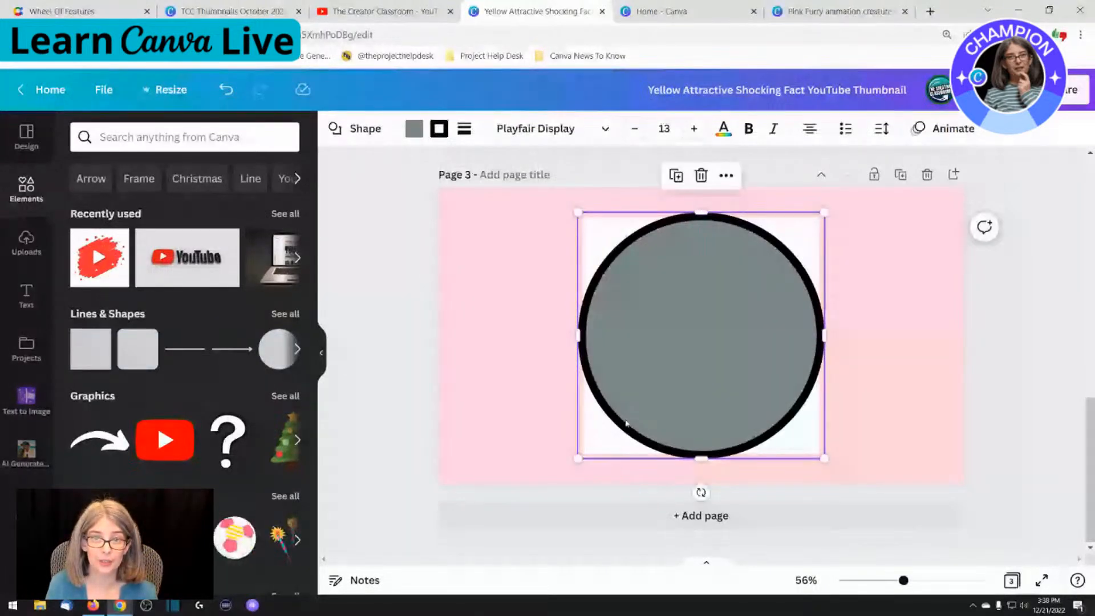
click(414, 129)
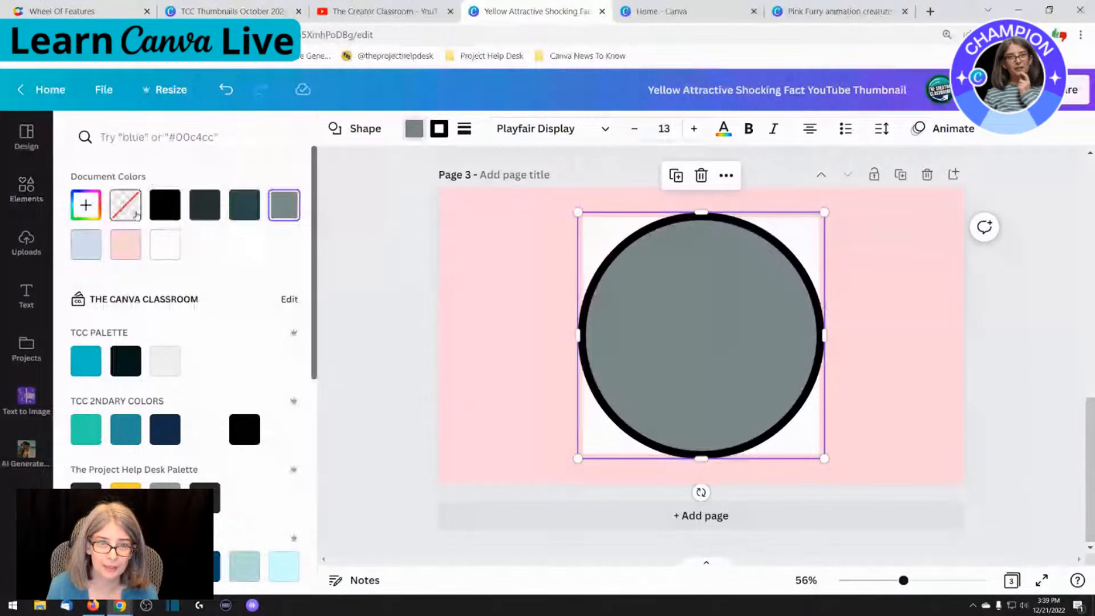
click(124, 208)
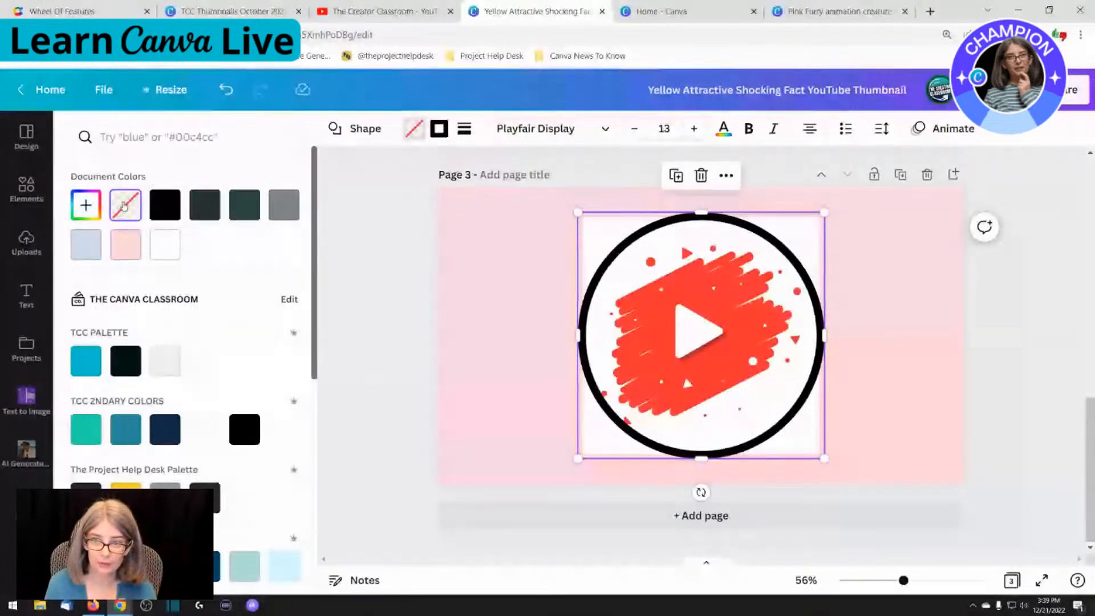
click(380, 283)
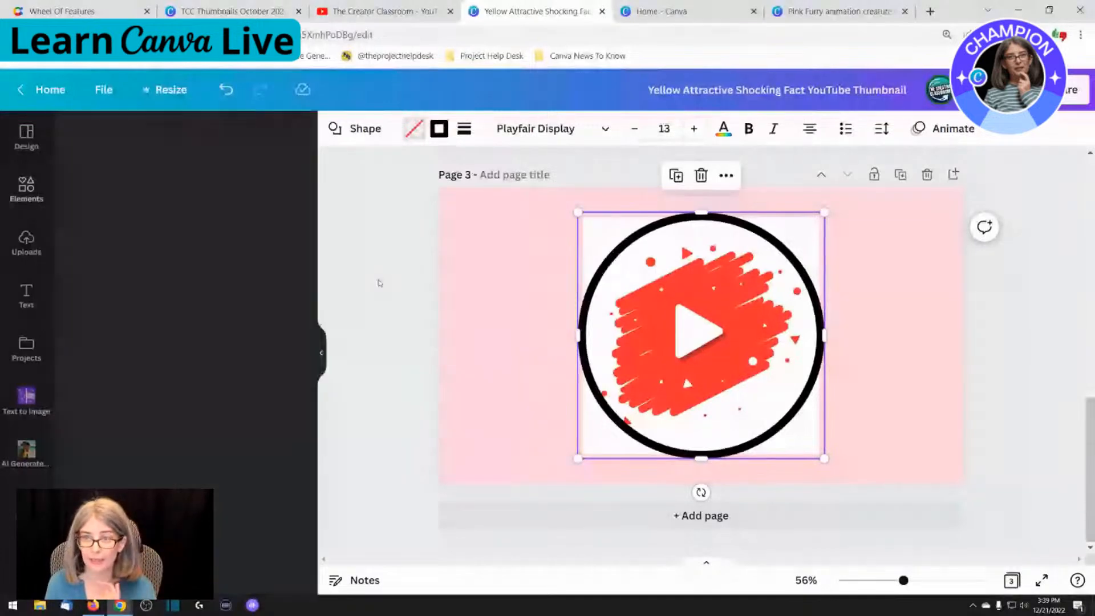
click(379, 283)
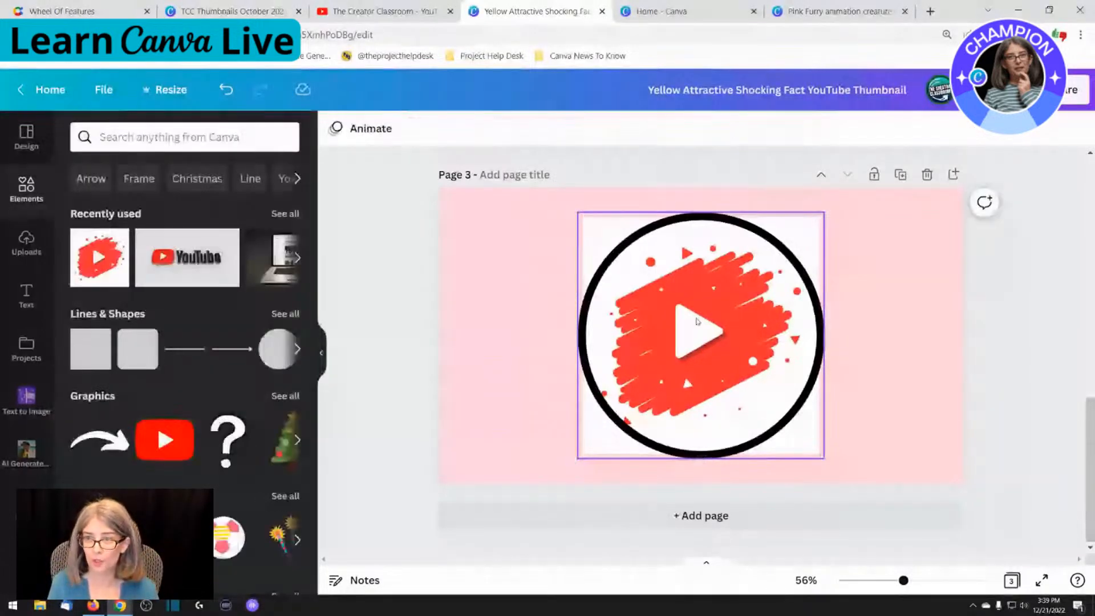
click(696, 321)
click(530, 263)
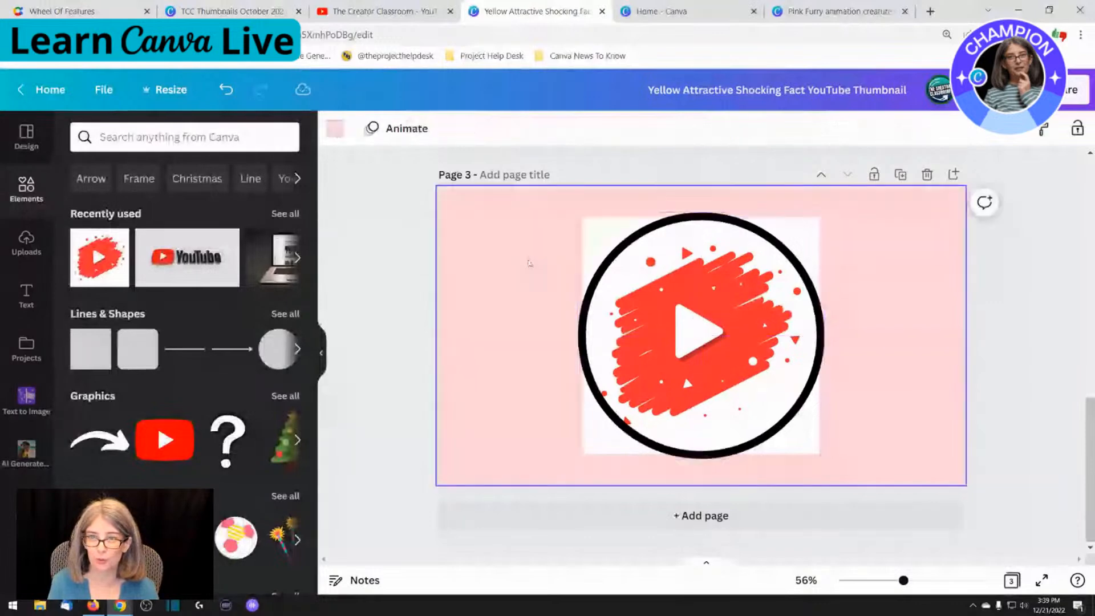
Separate the ring from the square picture so that the picture and the ring sit side by side on page 3
click(654, 290)
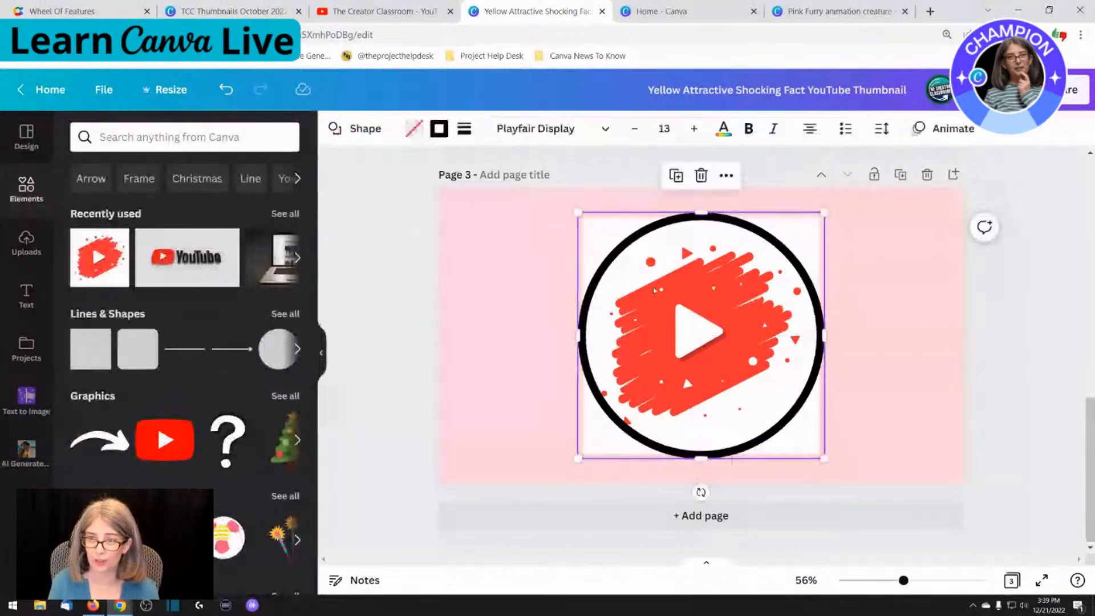
drag(654, 290, 906, 277)
drag(651, 289, 528, 290)
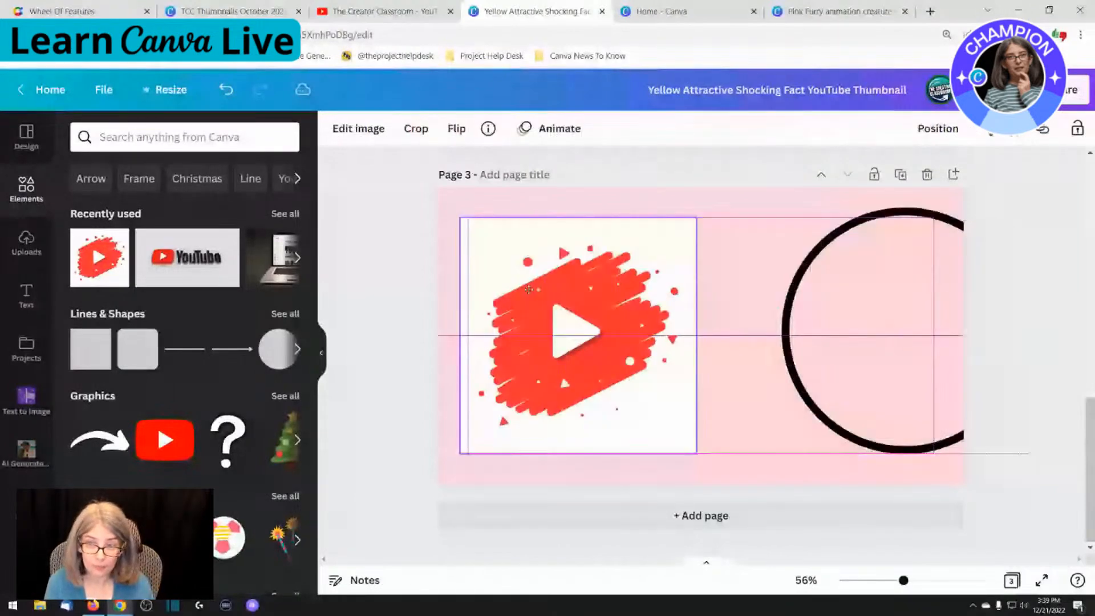
drag(848, 299, 768, 299)
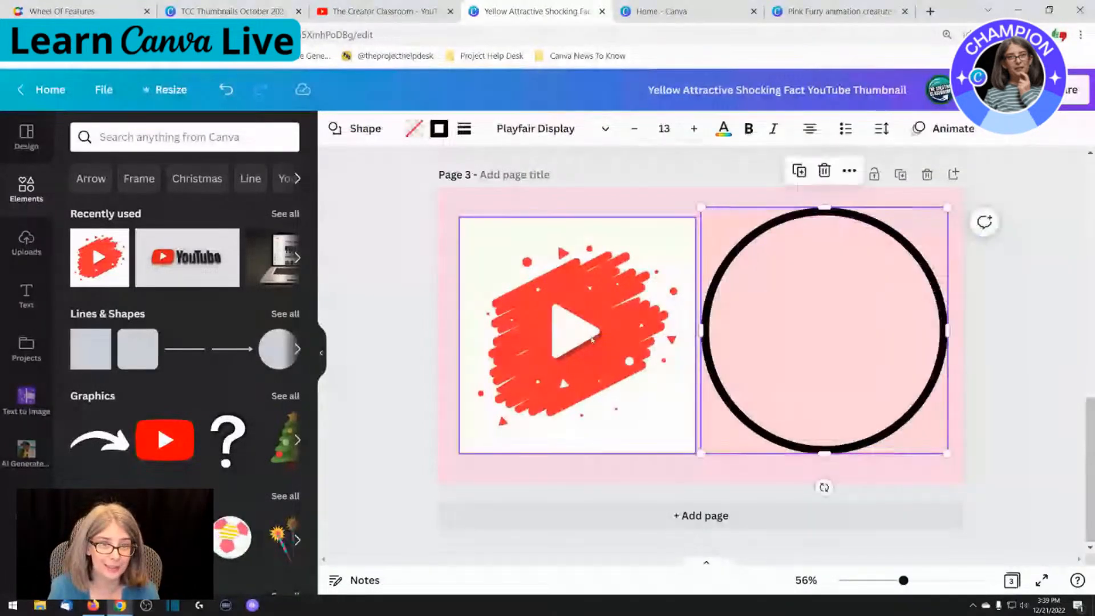
Search the elements for "frame", add the circular frame enlarged to slightly more than the picture's size, and fill it with the play button picture
click(592, 340)
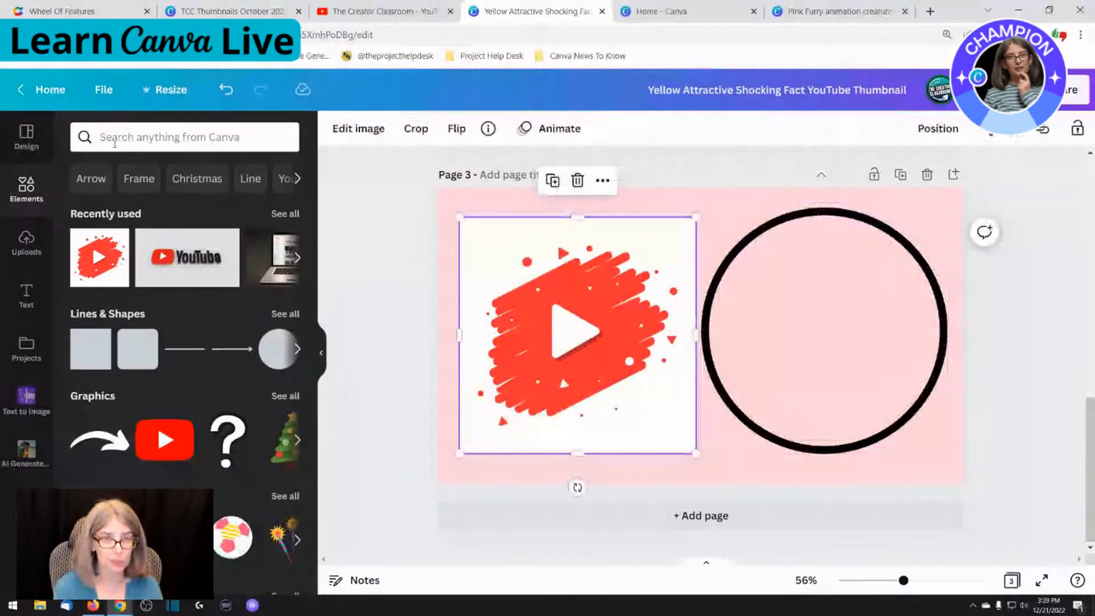
click(109, 140)
text(frame)
key(Return)
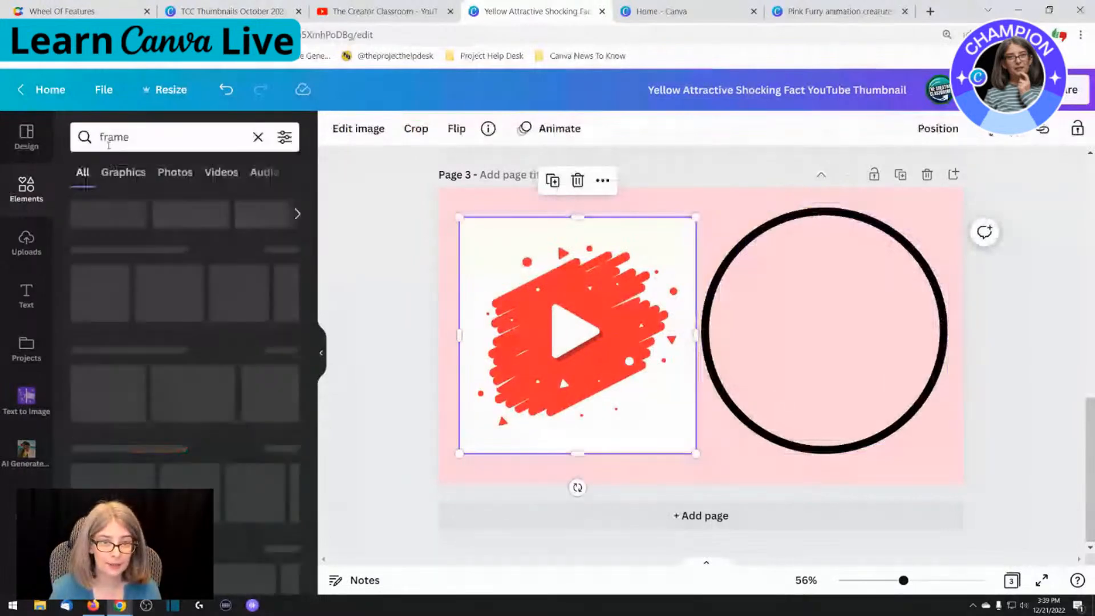
click(87, 288)
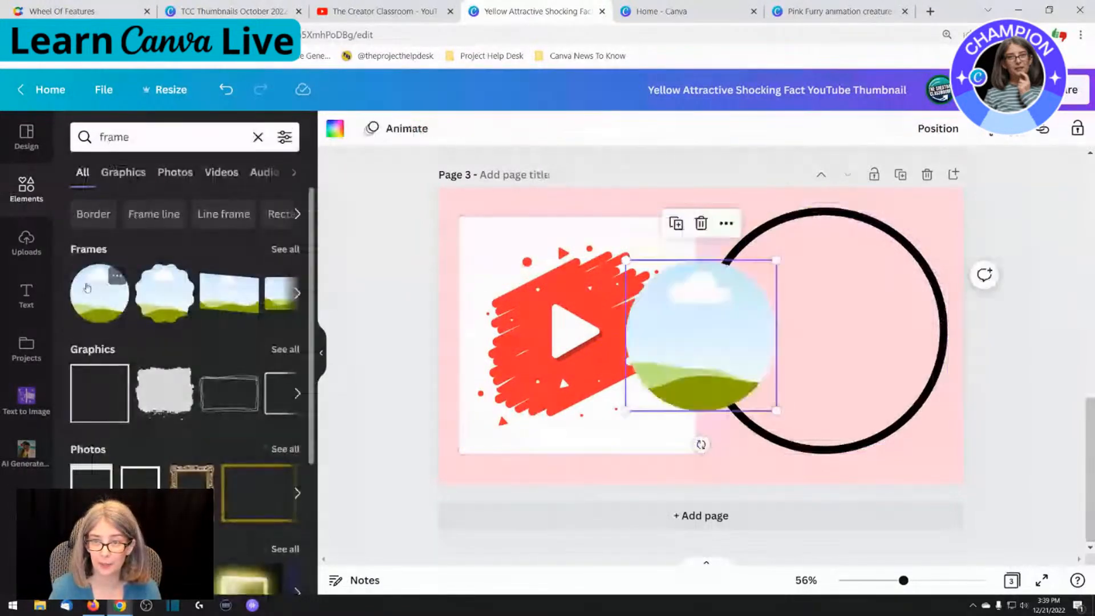
drag(97, 289, 739, 349)
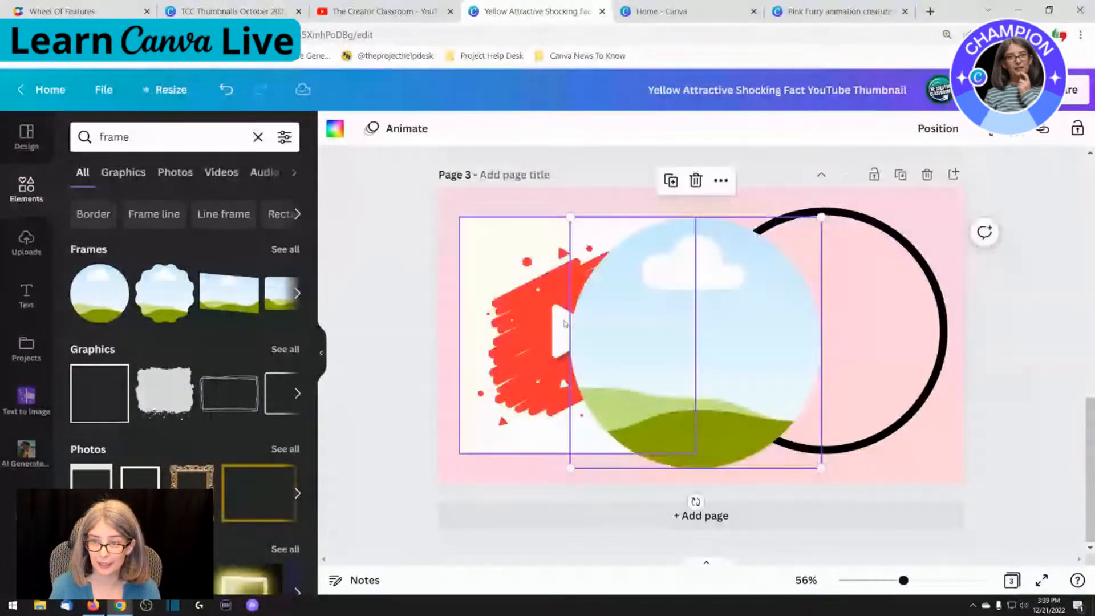
drag(563, 324, 524, 309)
Move the black ring onto the round framed picture and enlarge it slightly so that it covers the picture's edge
click(827, 328)
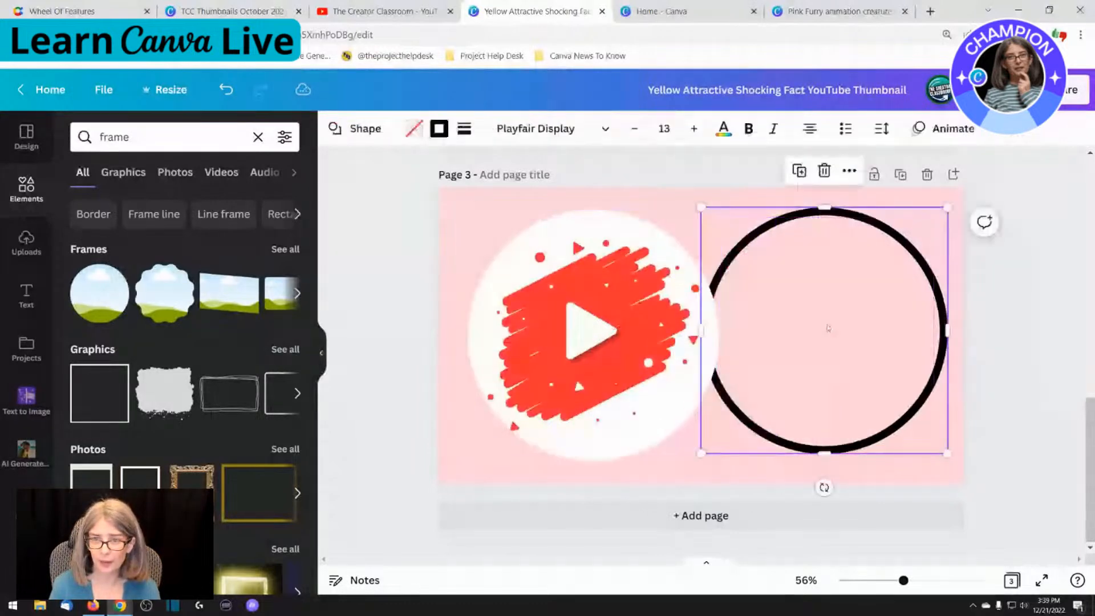
drag(828, 328, 815, 337)
right_click(564, 331)
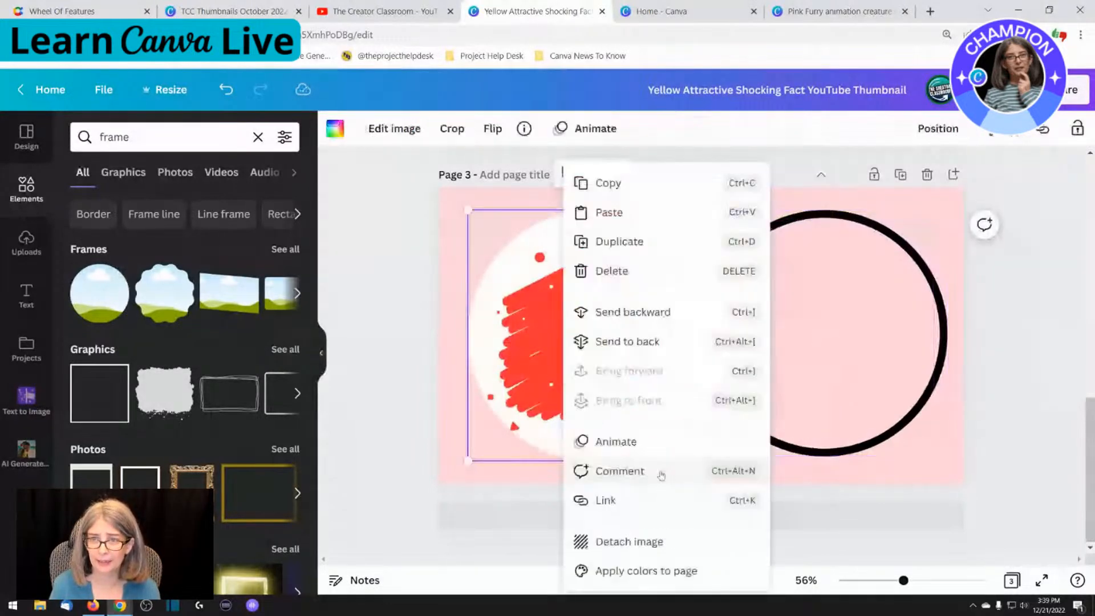
click(808, 343)
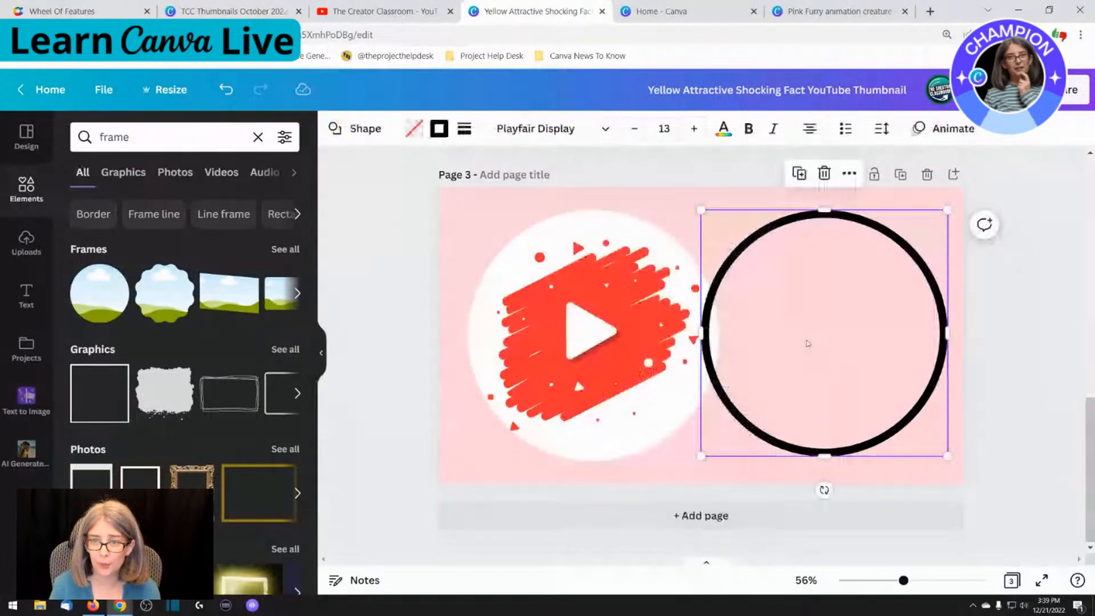
drag(812, 343, 603, 343)
drag(716, 456, 725, 465)
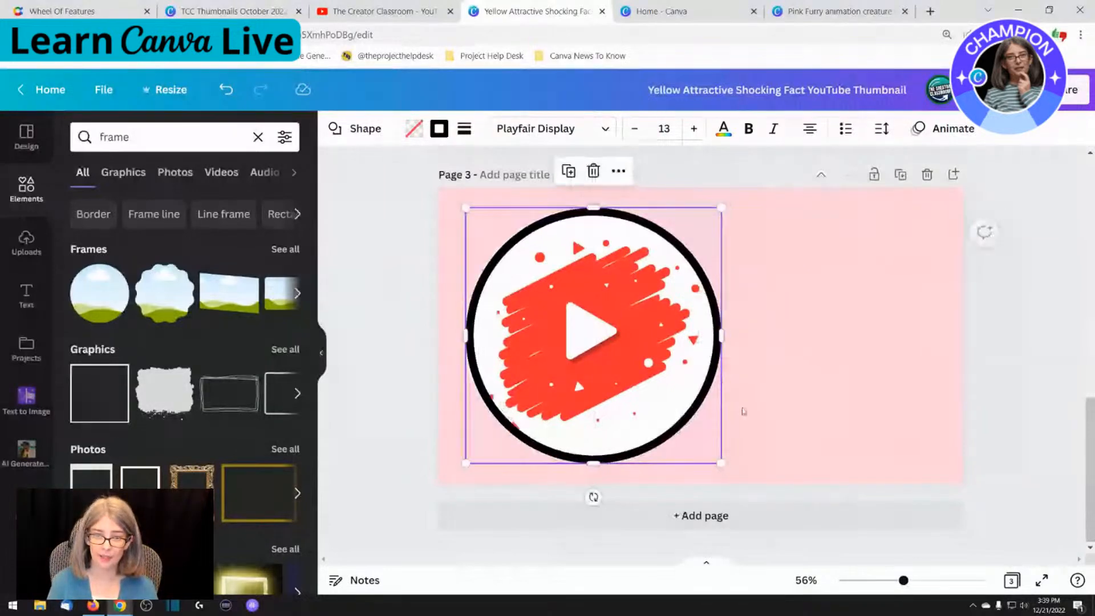
click(838, 406)
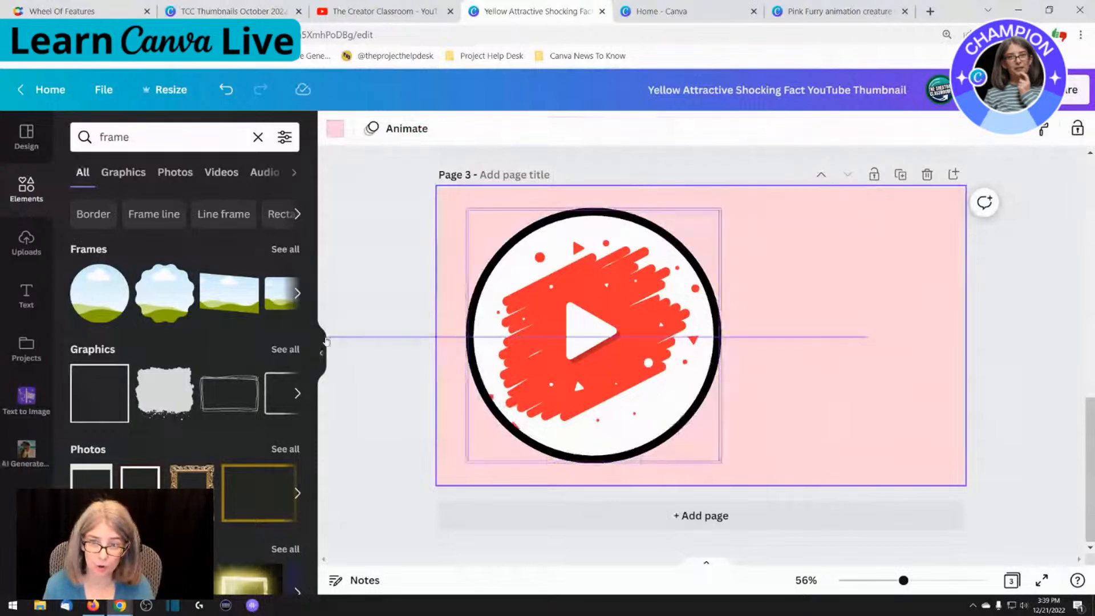
click(463, 338)
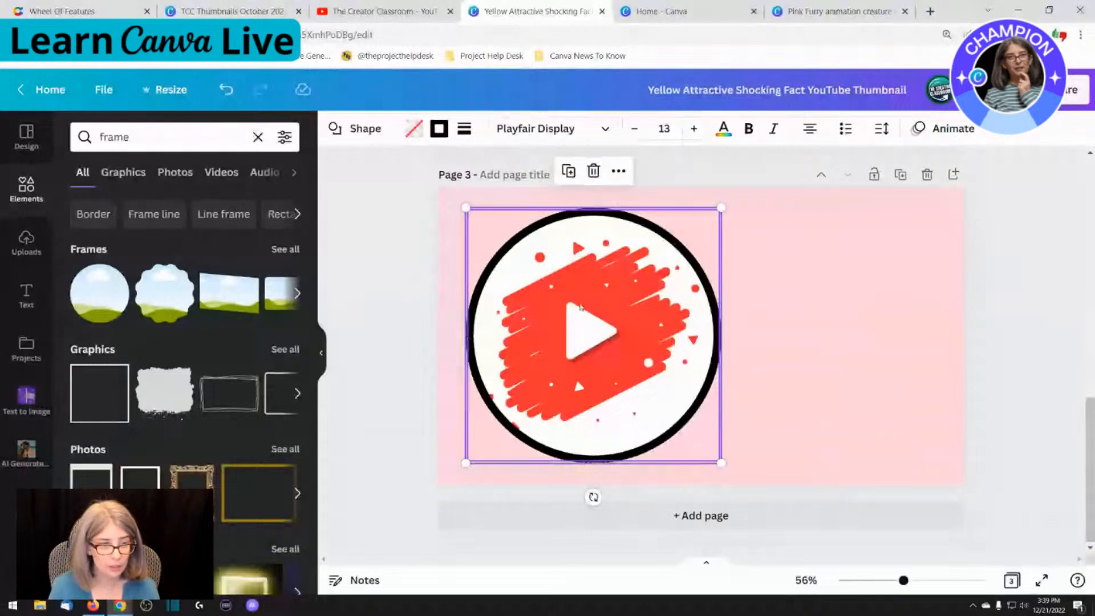
click(786, 345)
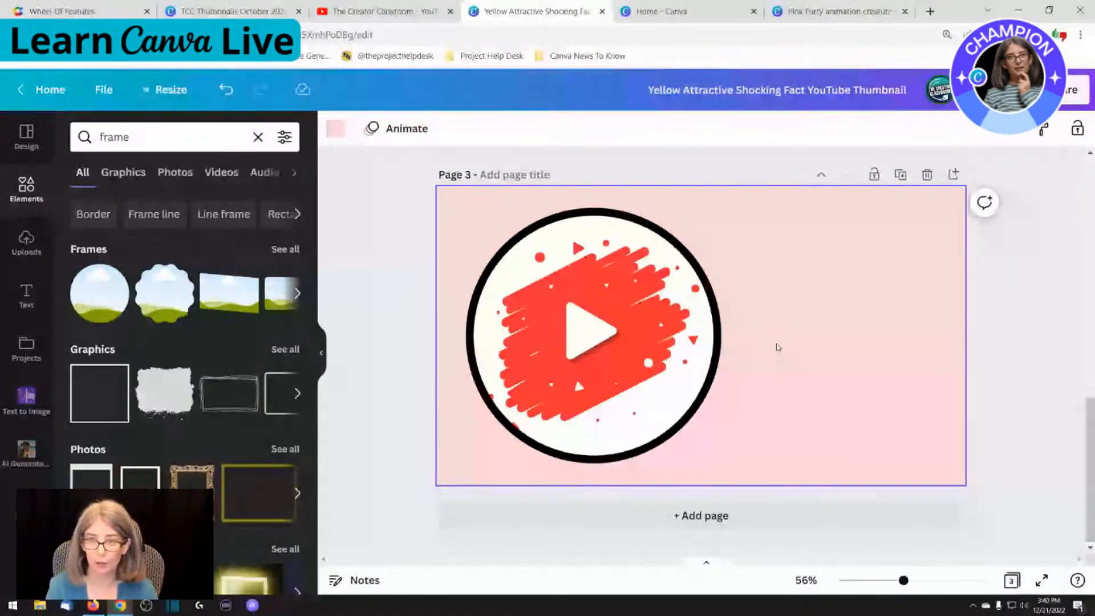
Move the ring off the framed picture and detach the play button image from its circular frame
drag(630, 343, 890, 327)
drag(603, 355, 585, 342)
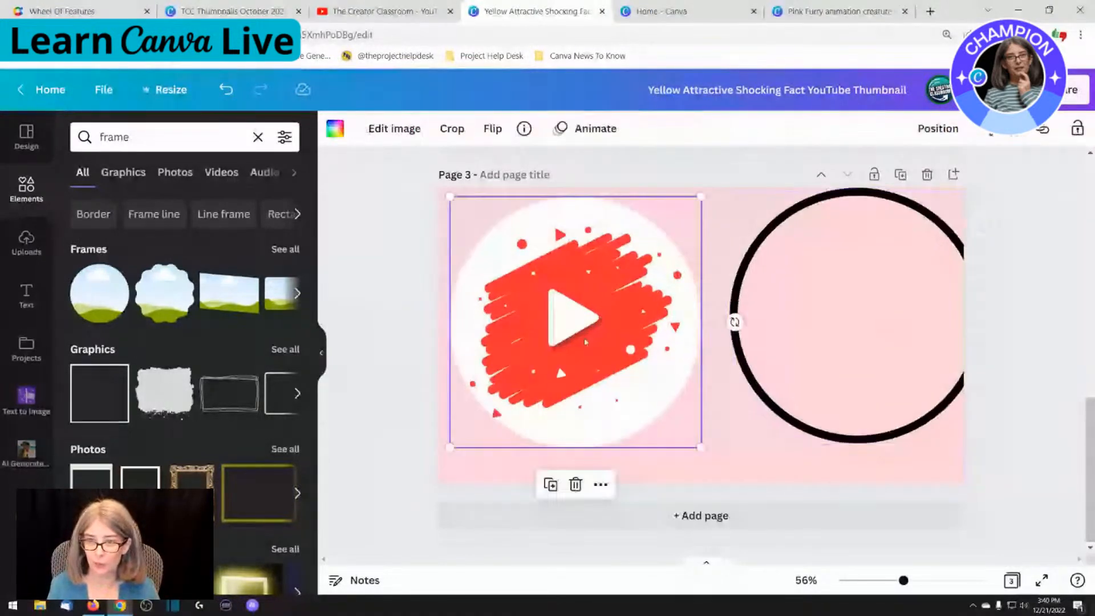
click(601, 484)
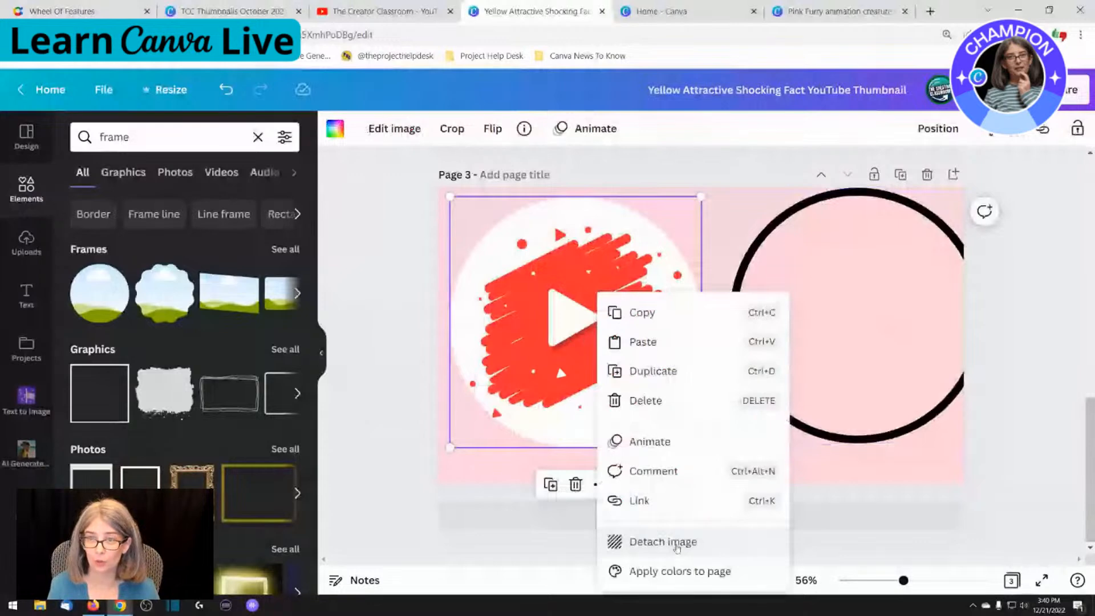
click(677, 543)
Try to place the ring over the empty circular frame, and undo the move
click(908, 289)
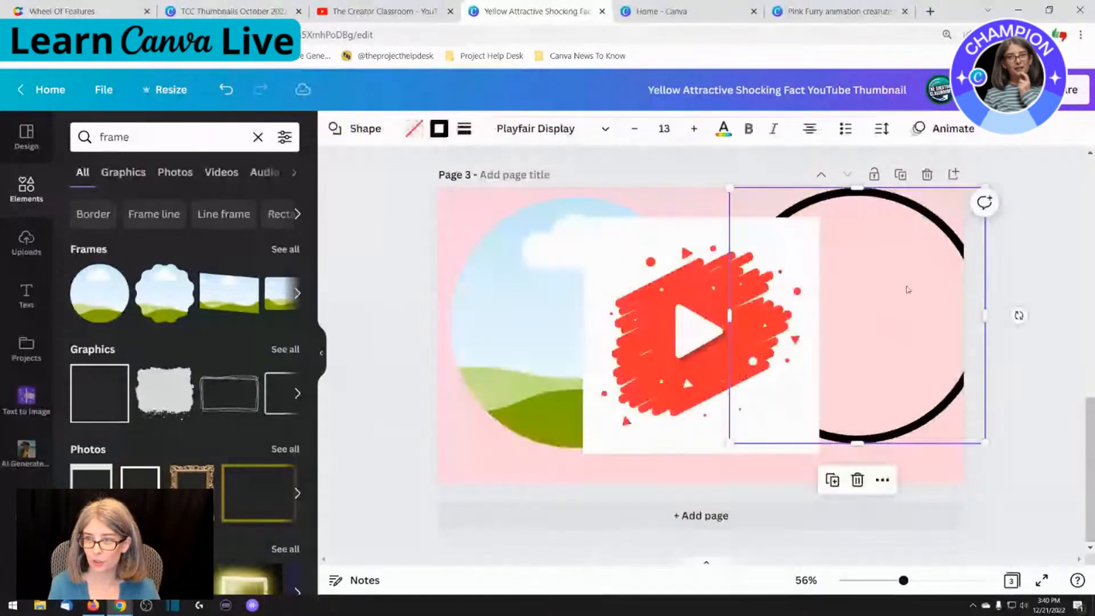
drag(908, 289, 601, 292)
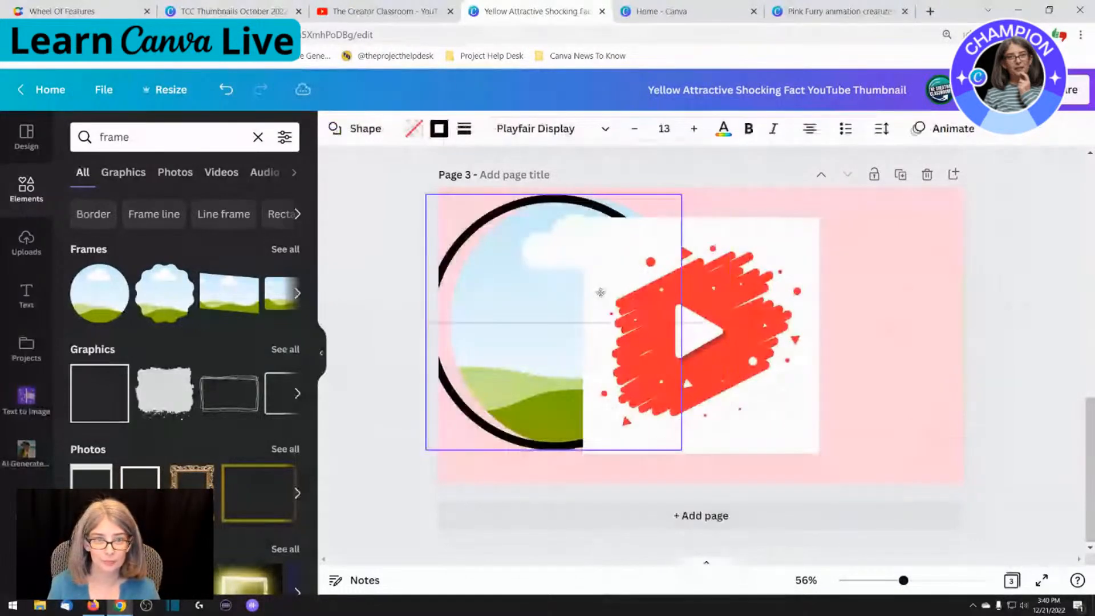
key(ctrl+z)
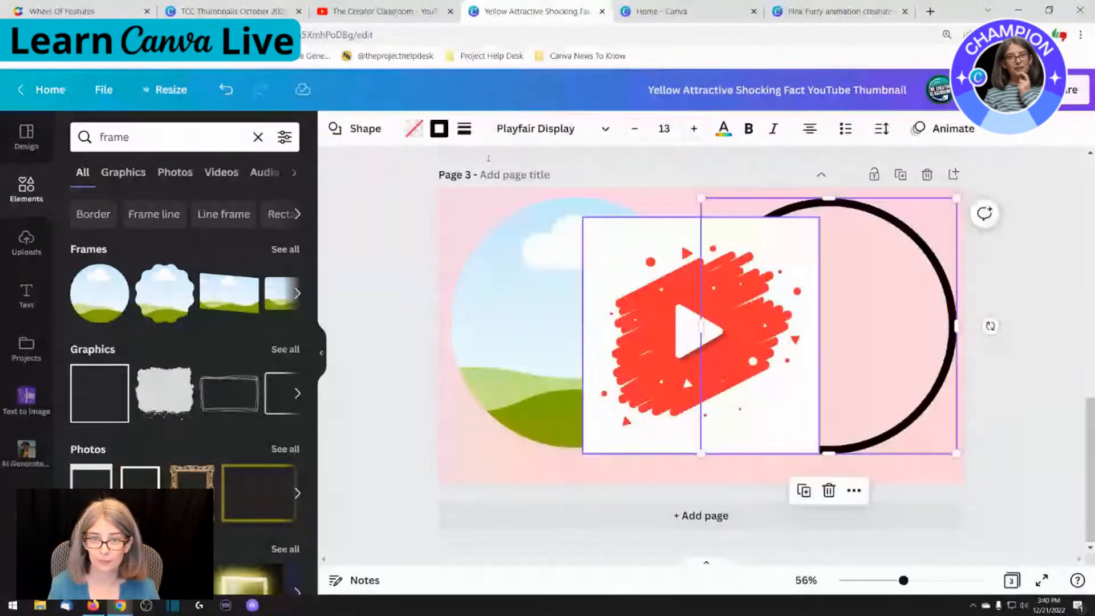
Change the ring's shape to a square, remove the empty circular frame and move the square outline to the other side of the picture
click(356, 128)
click(101, 210)
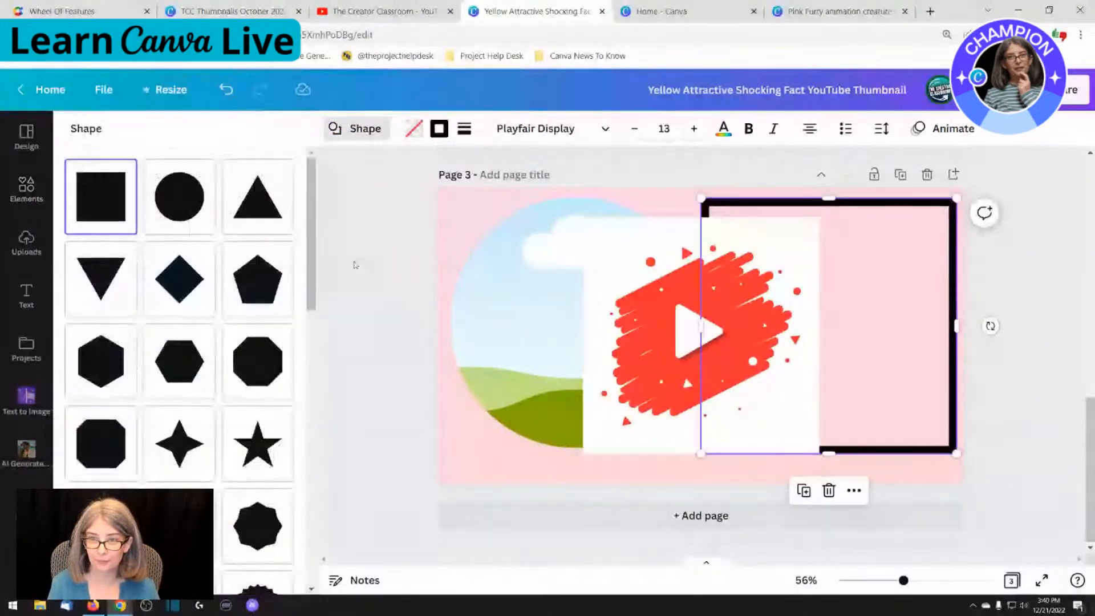
click(663, 317)
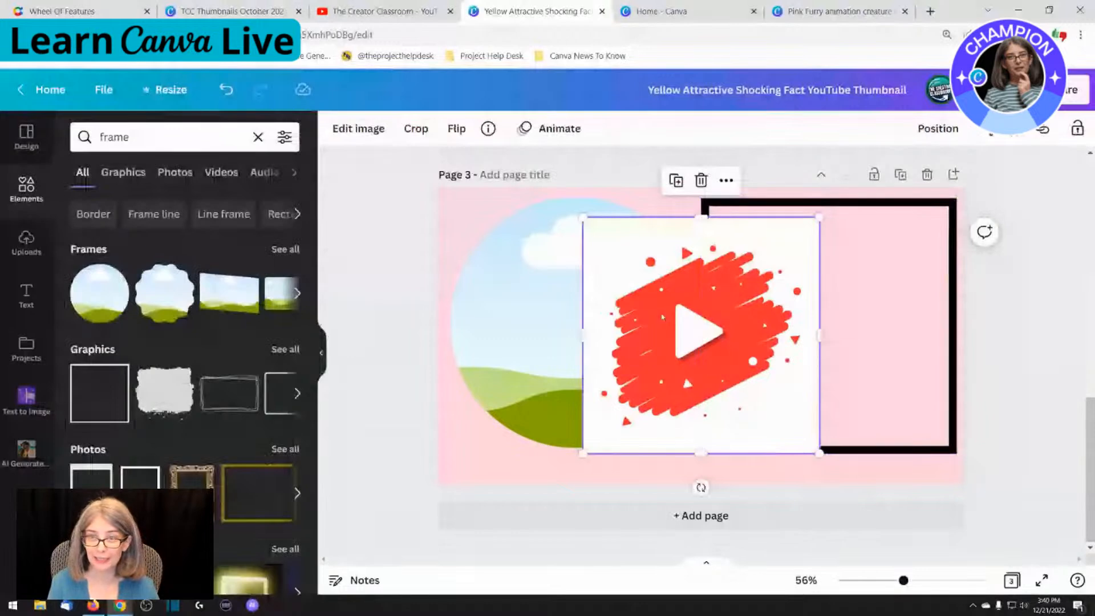
drag(927, 282, 615, 291)
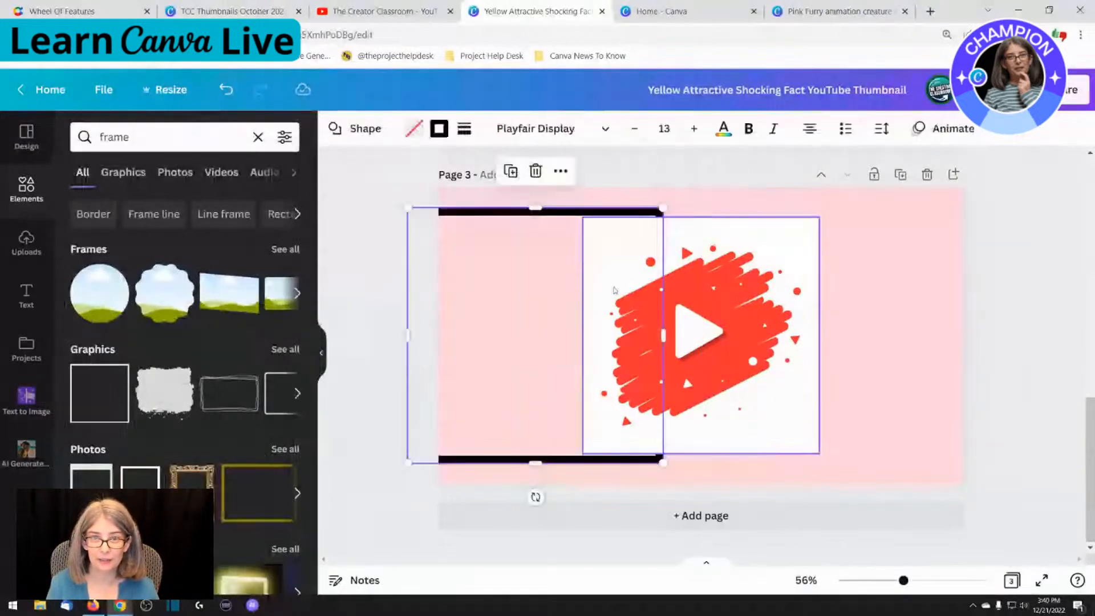
drag(510, 261, 529, 262)
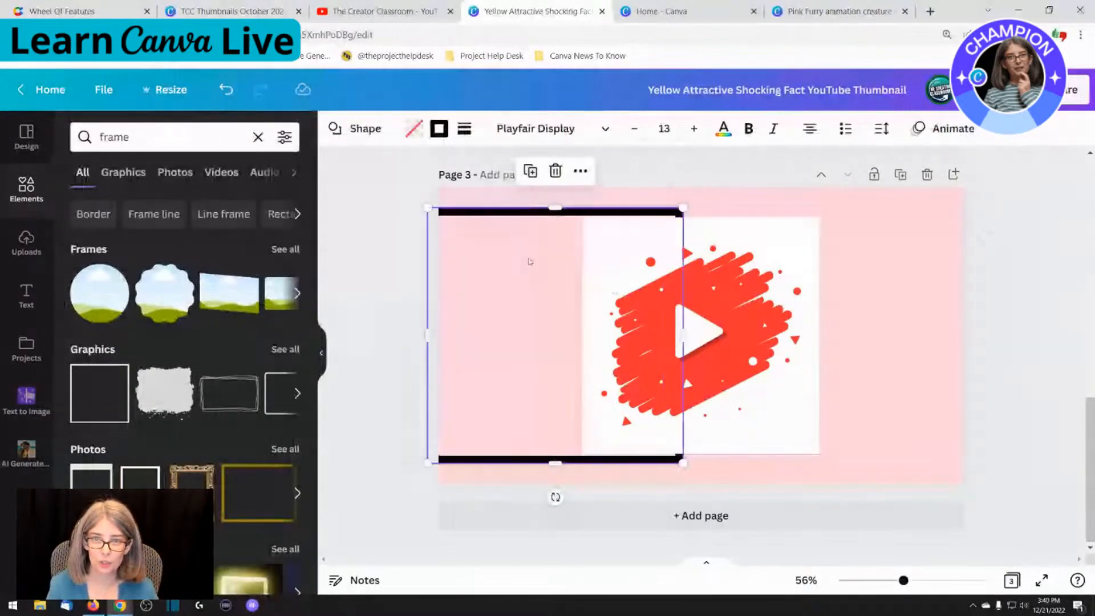
Change the outline's shape to a triangle, a star and finally a heart, and shift the heart closer to the picture
click(351, 130)
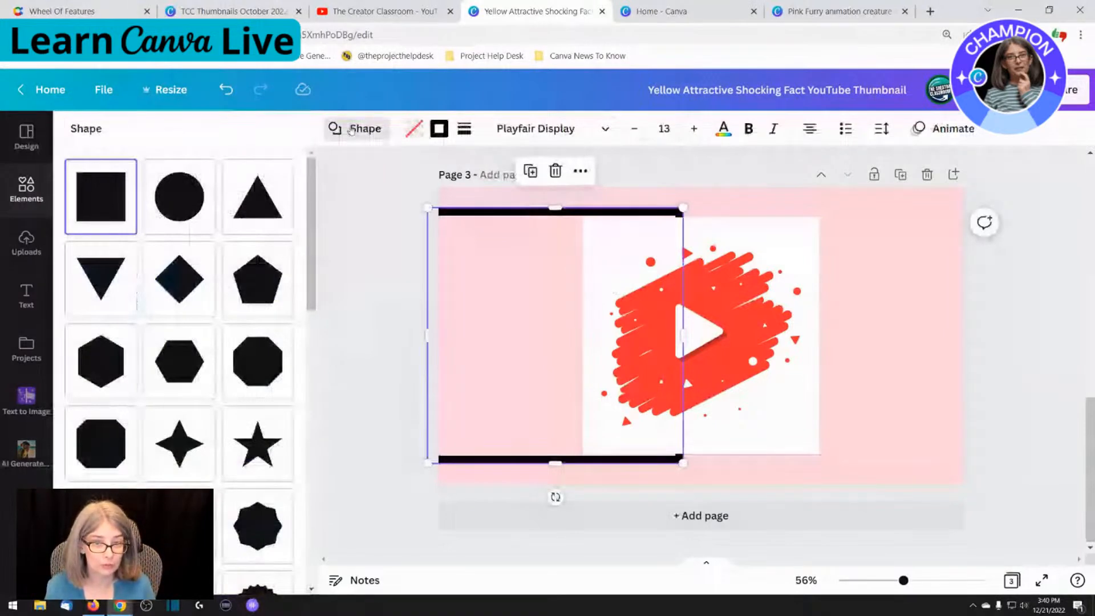
click(270, 211)
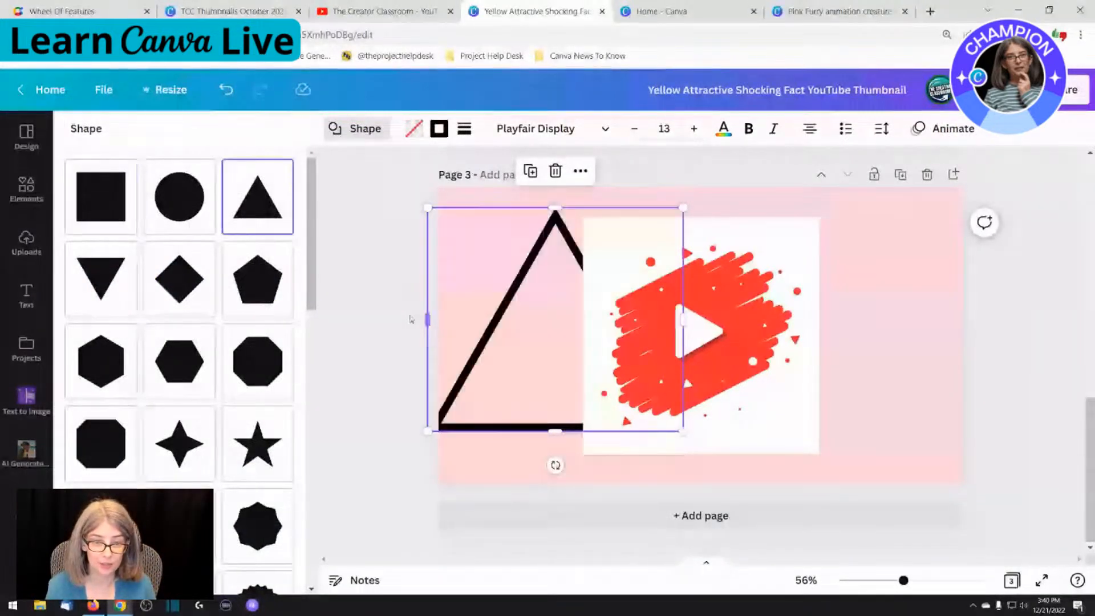
click(241, 454)
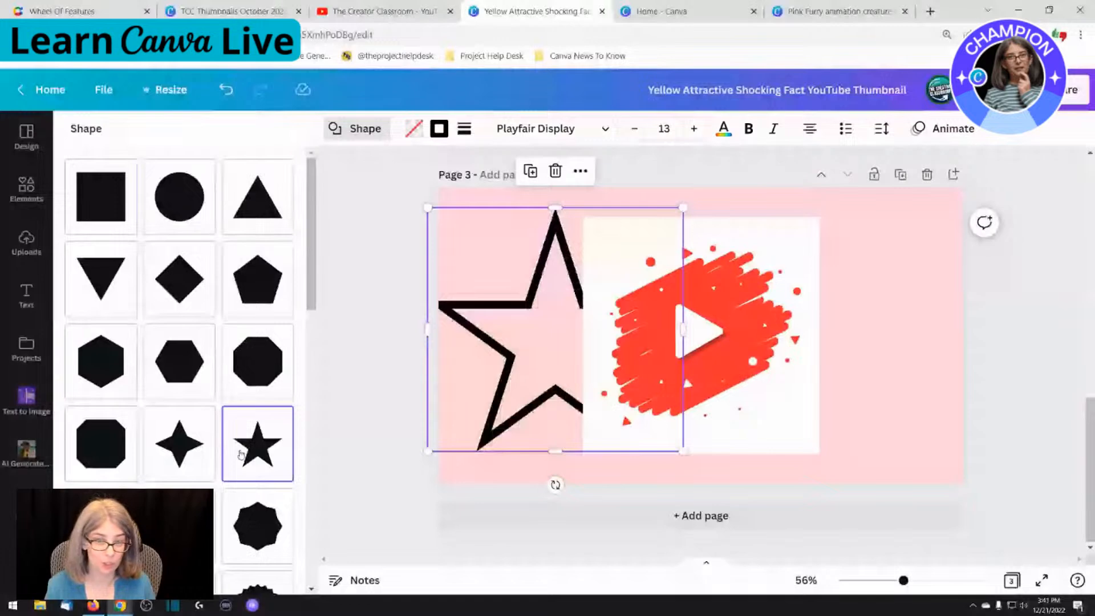
scroll(241, 455, down, 1)
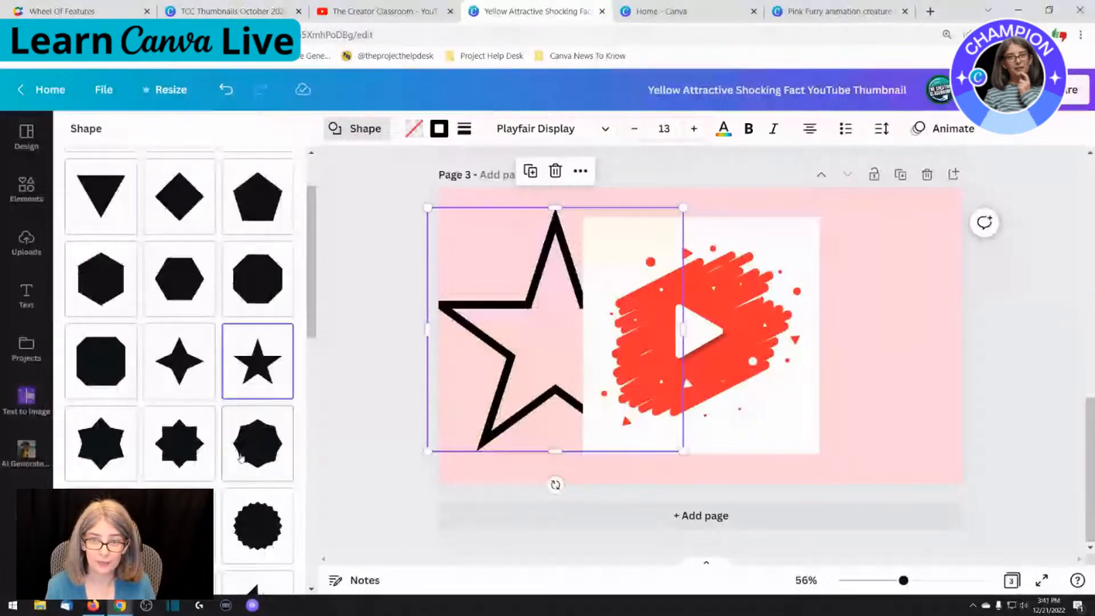
scroll(241, 456, down, 5)
click(191, 313)
click(258, 551)
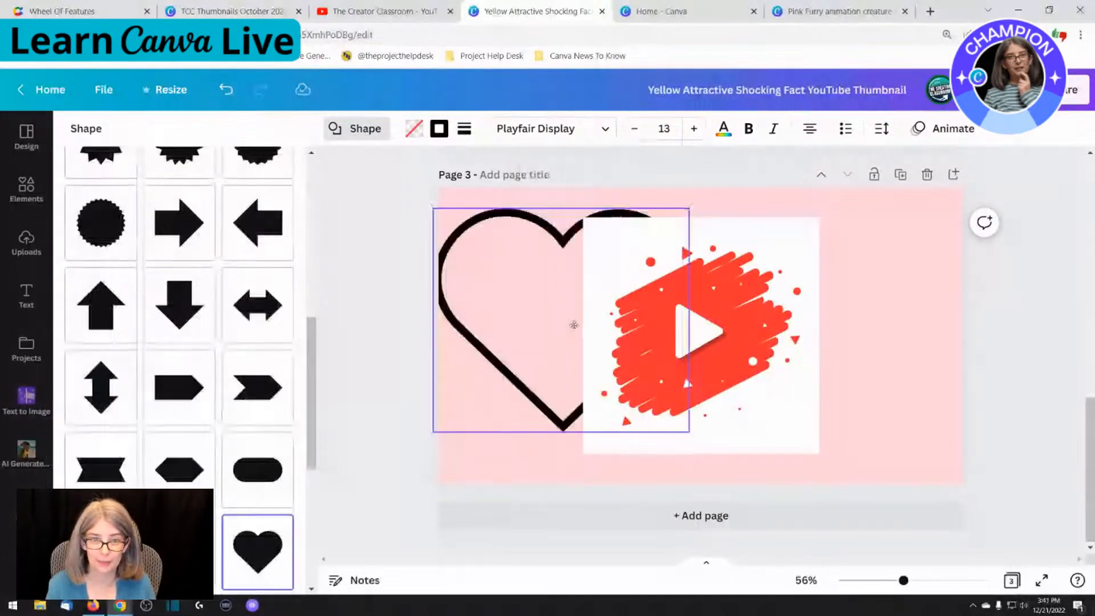
drag(573, 325, 581, 327)
scroll(163, 331, up, 5)
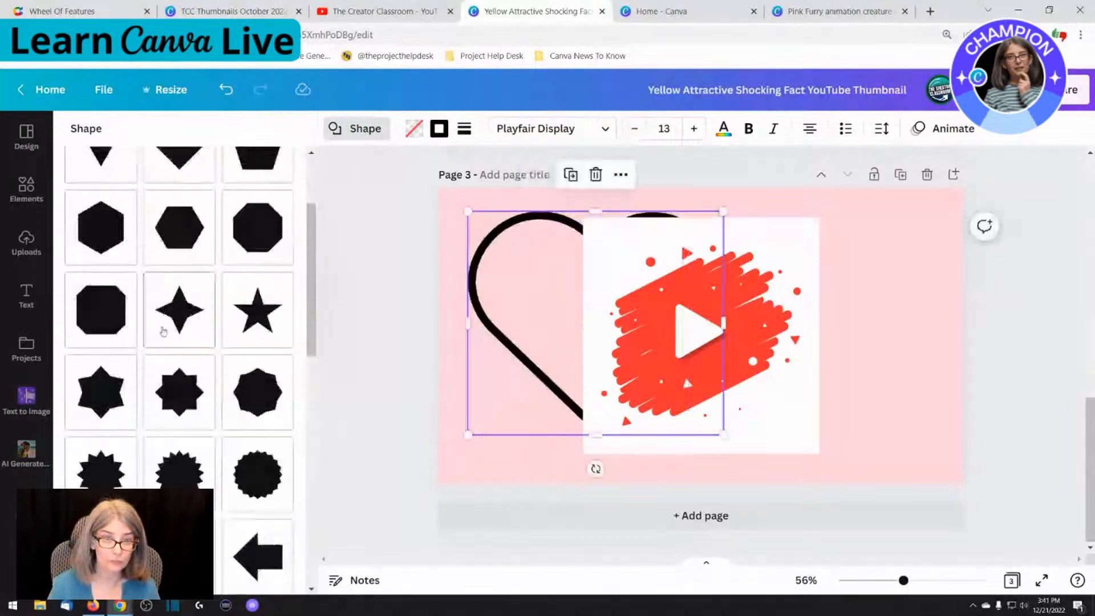
Move the heart outline onto the play button picture and scale it down to fit over it
scroll(163, 331, up, 3)
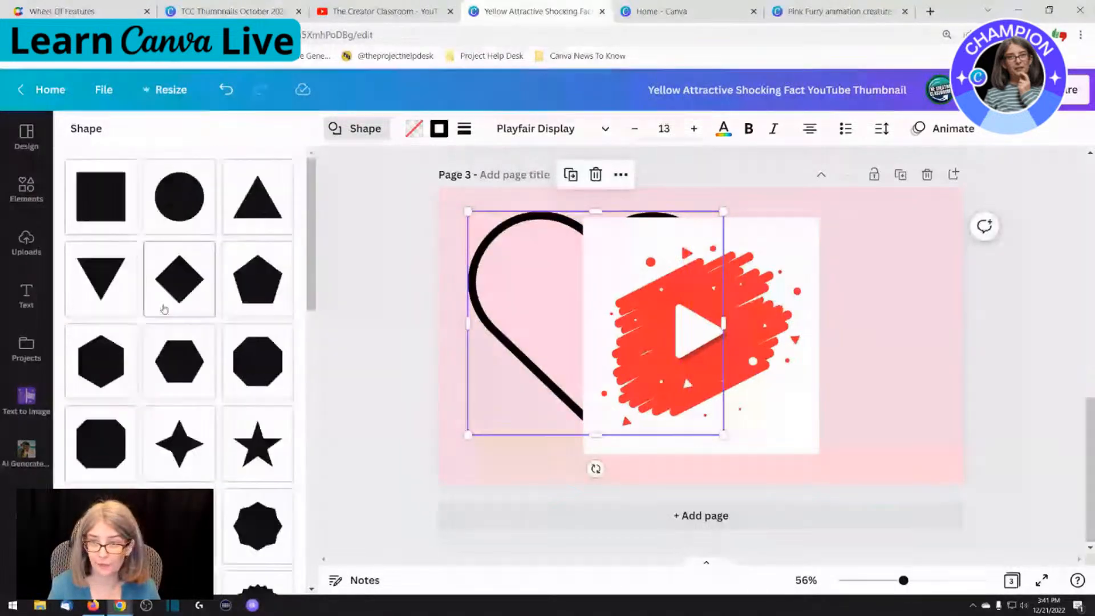
click(586, 345)
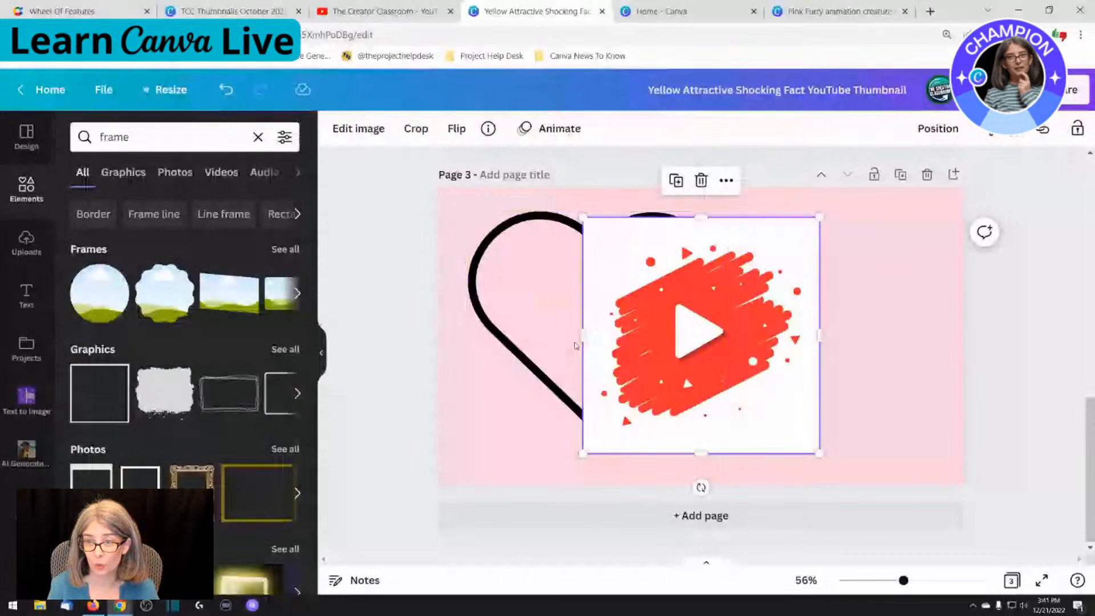
drag(575, 345, 681, 329)
click(691, 347)
drag(829, 223, 772, 274)
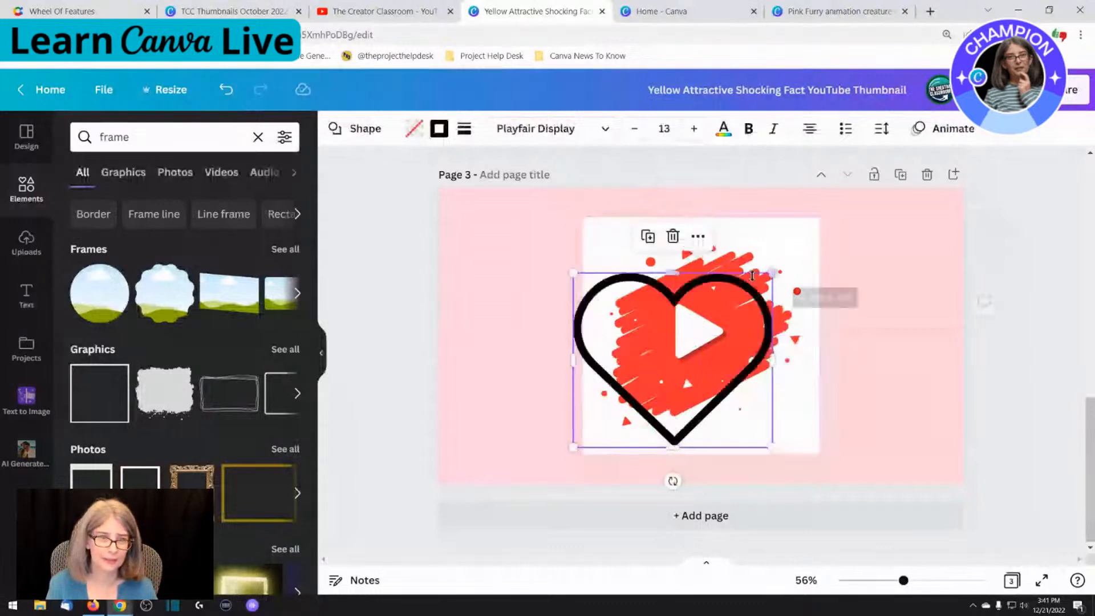
Delete the play button picture and shift the heart outline toward the centre of the page
click(747, 260)
key(Delete)
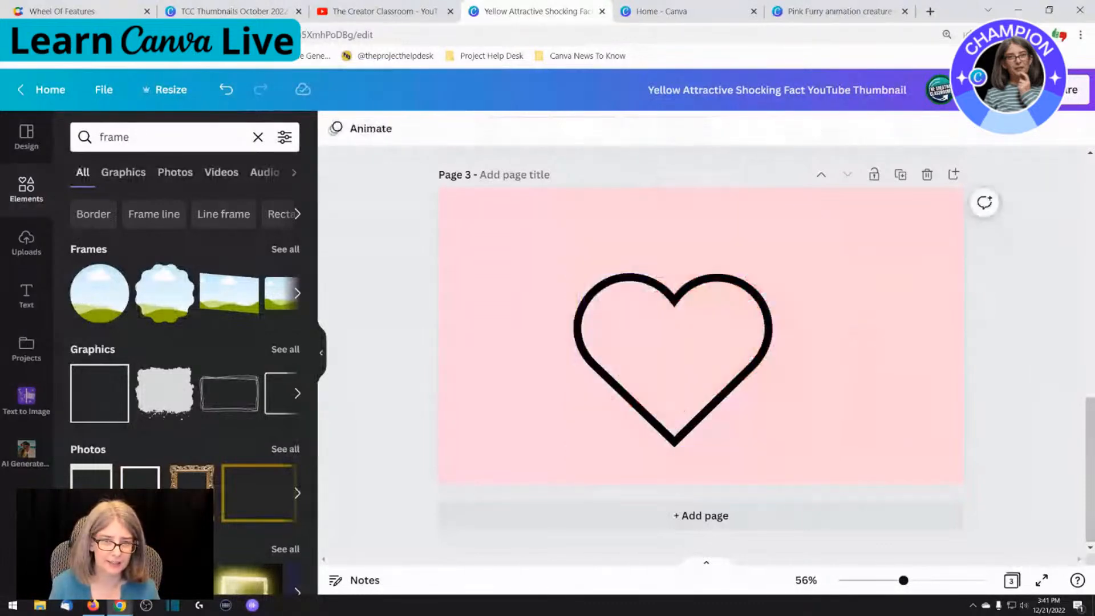
scroll(303, 167, down, 3)
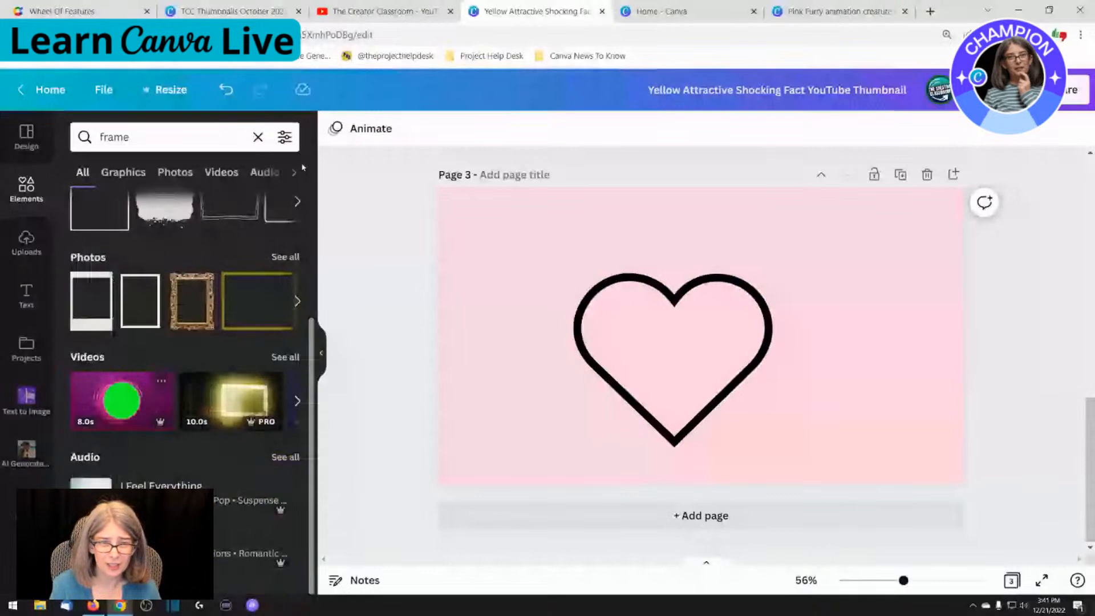
click(135, 174)
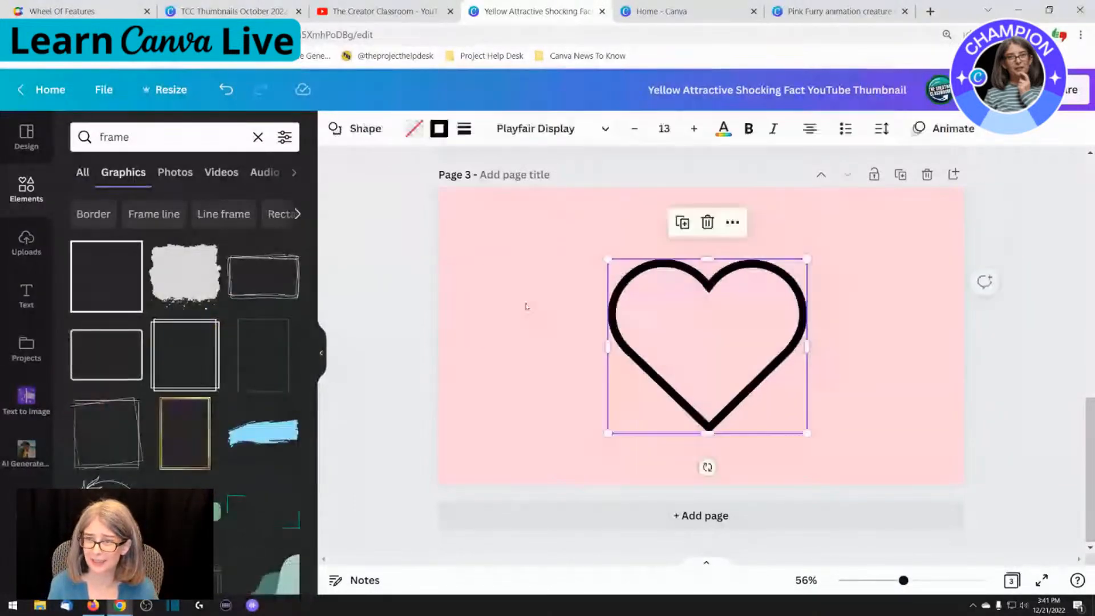
drag(718, 317, 706, 325)
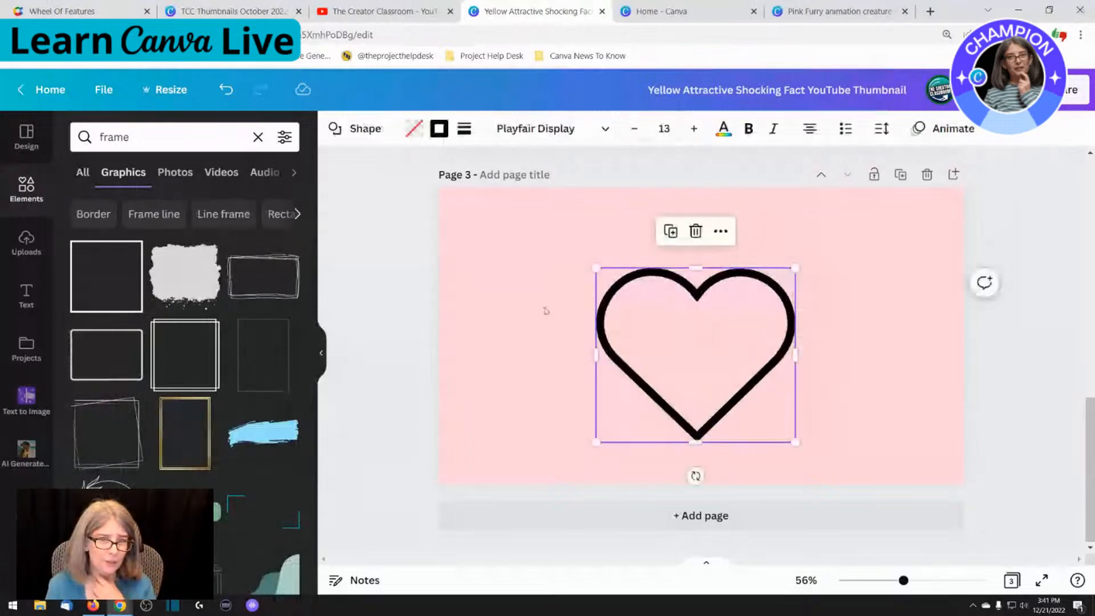
click(539, 309)
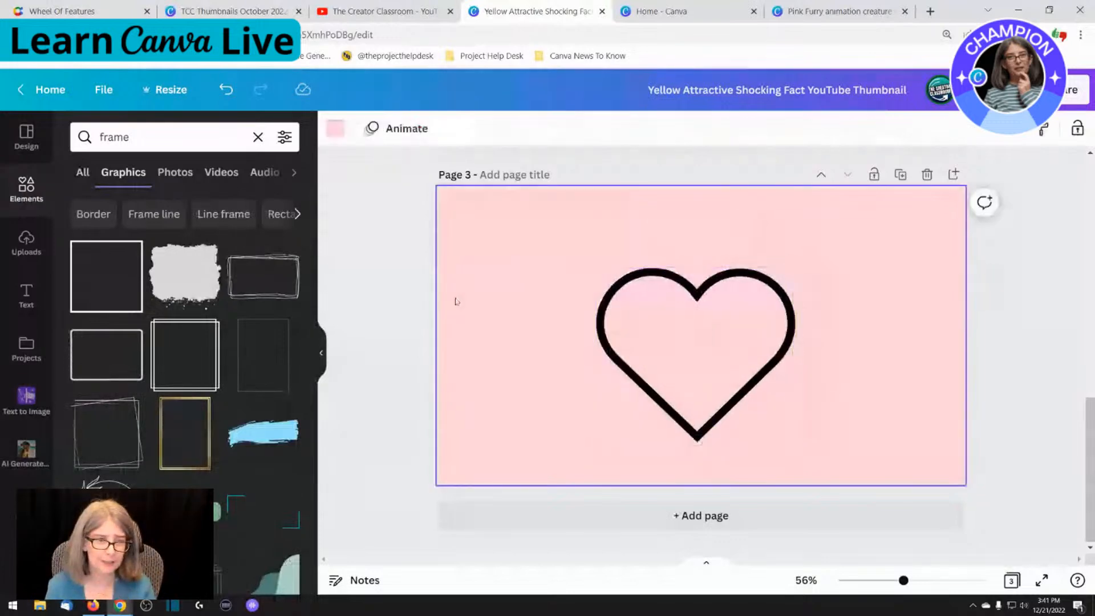
Search the photos for "christmas" and add the green background photo with pine branches to the page
click(176, 172)
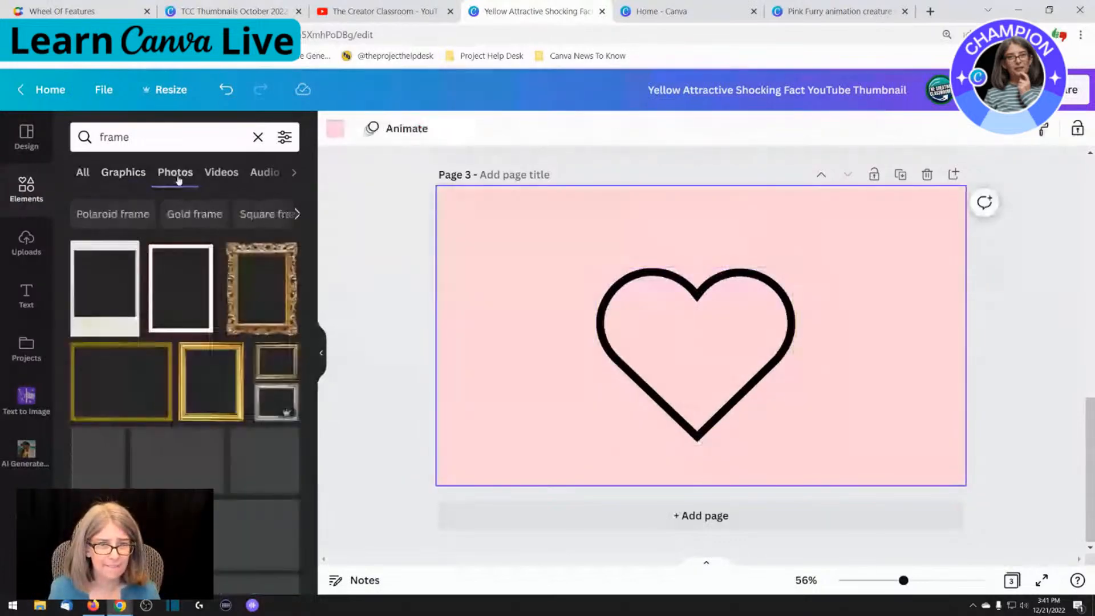
click(146, 131)
key(BackSpace)
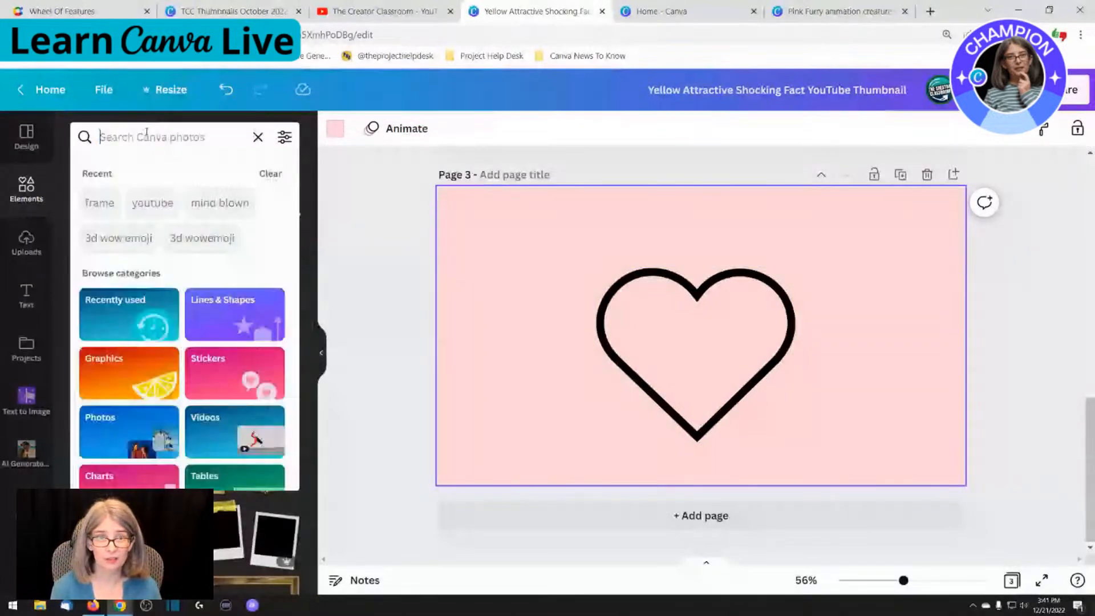
text(christm)
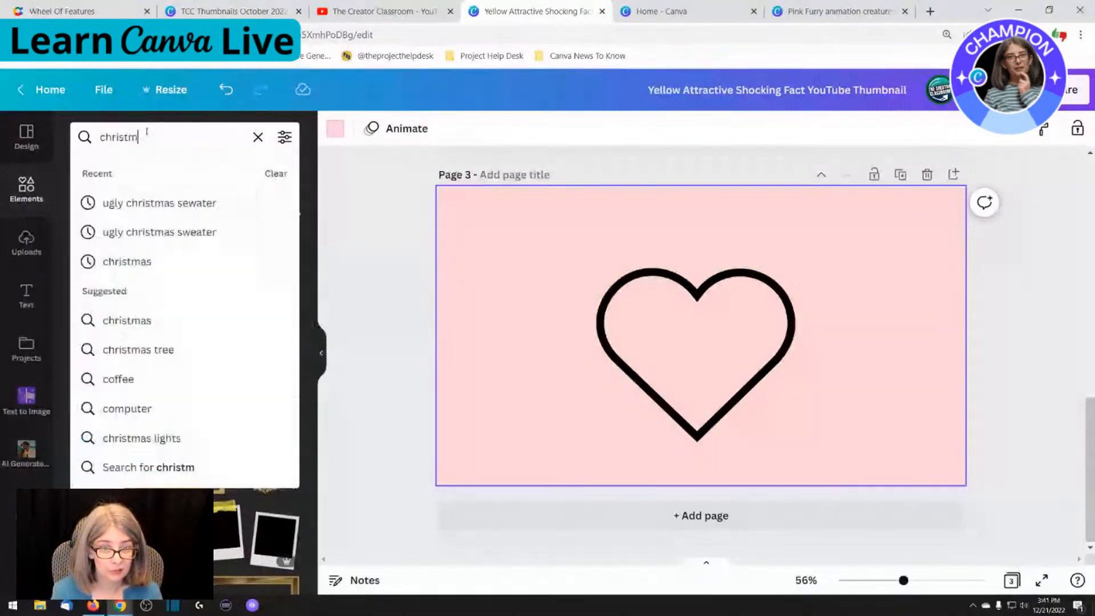
text(as)
key(Return)
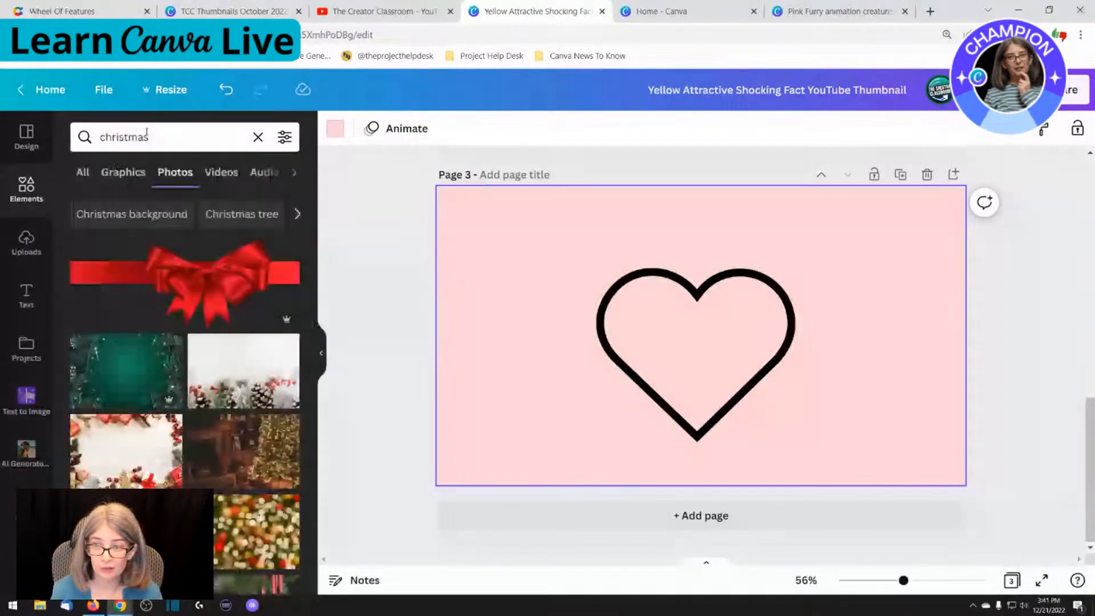
click(146, 385)
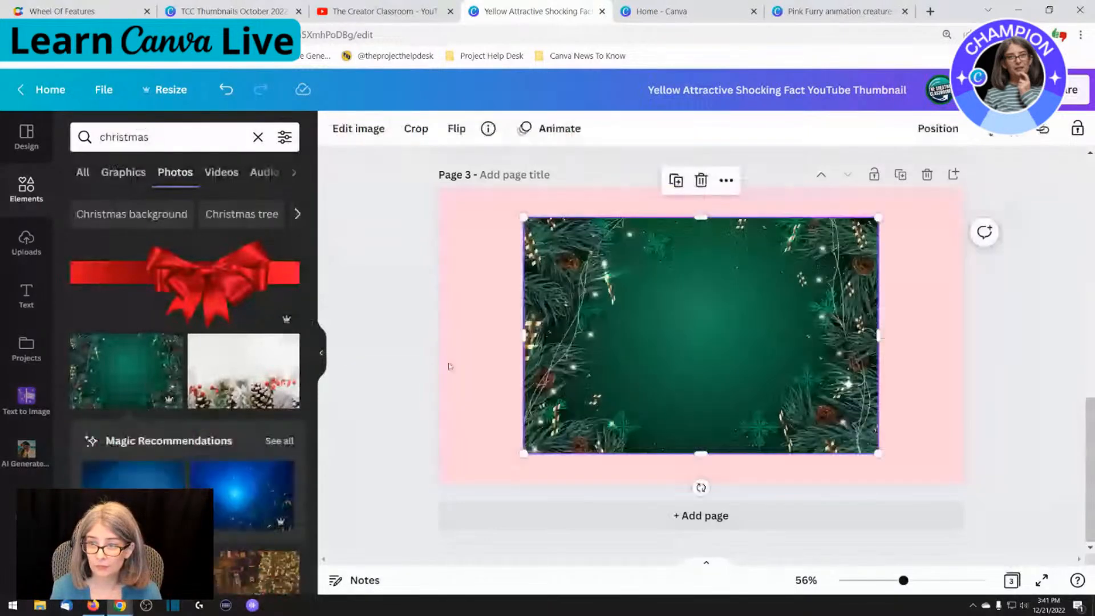
Send the green Christmas photo to the back, behind the heart outline
right_click(656, 348)
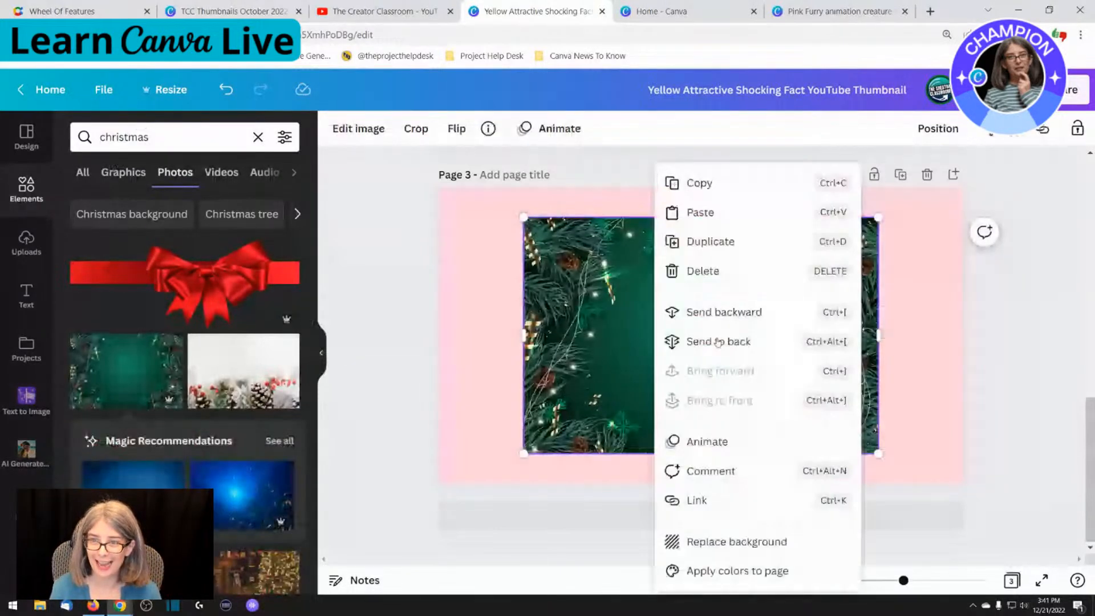
click(715, 341)
click(691, 348)
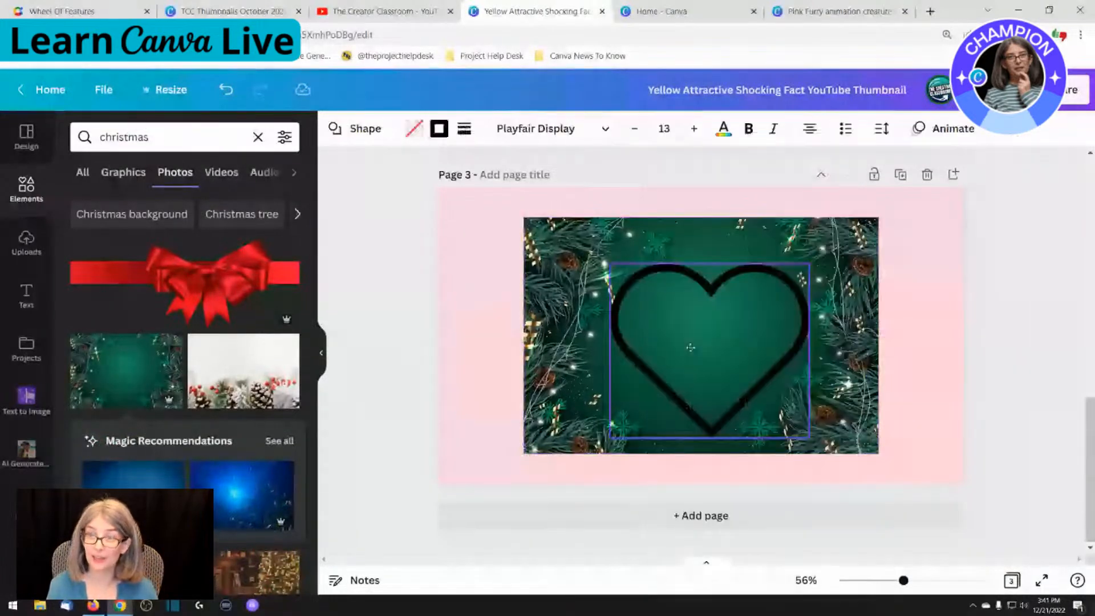
drag(691, 347, 688, 347)
click(505, 328)
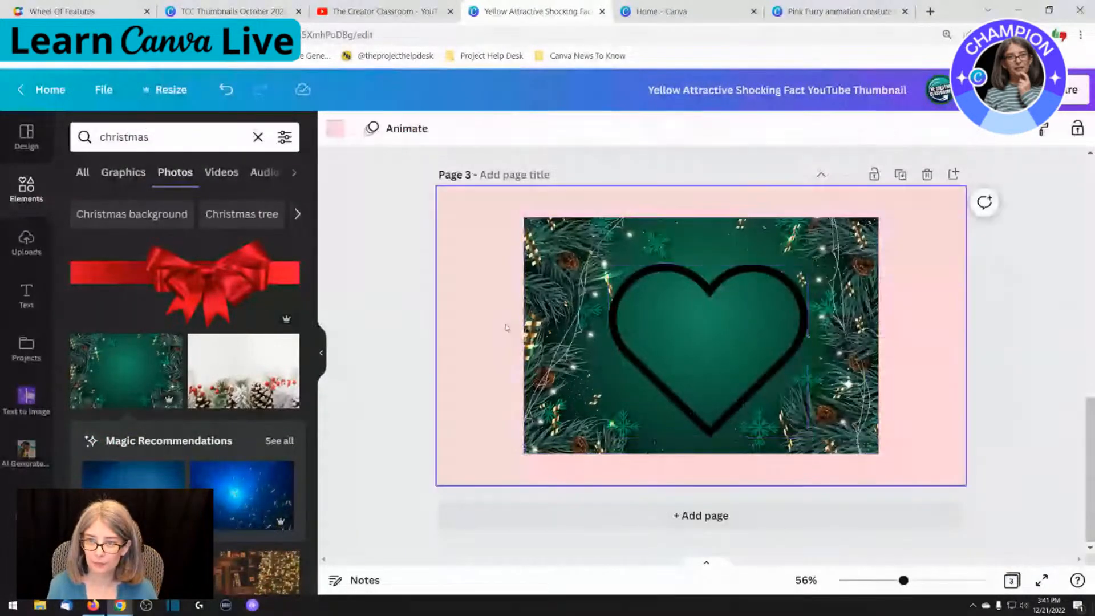
Crop all four sides of the Christmas photo to a near-square area slightly larger than the heart outline
drag(548, 333, 597, 336)
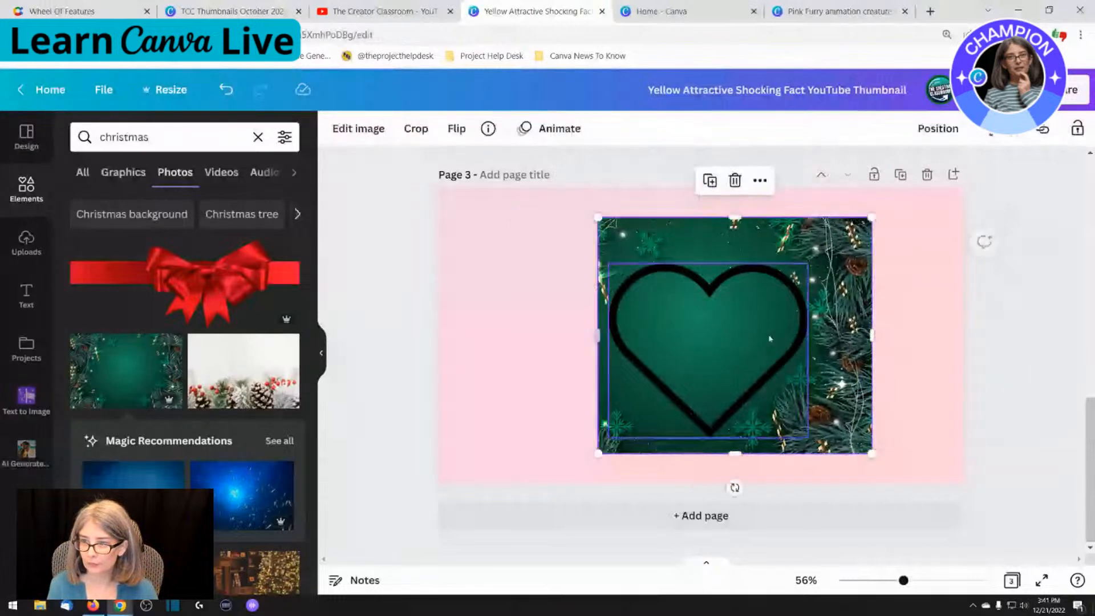
drag(871, 335, 819, 335)
drag(723, 223, 723, 255)
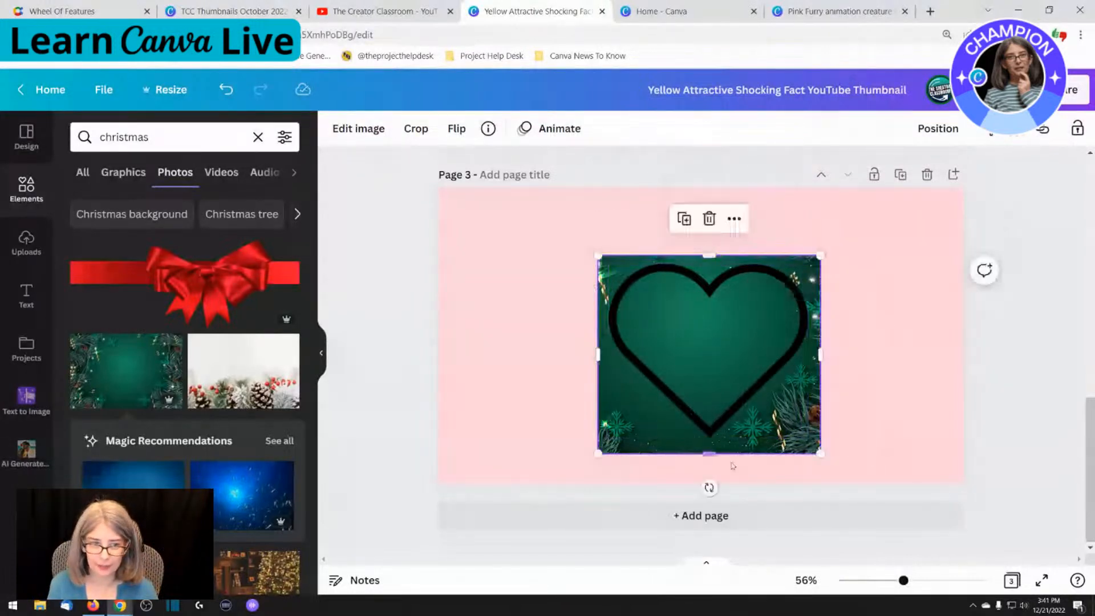
drag(732, 466, 730, 457)
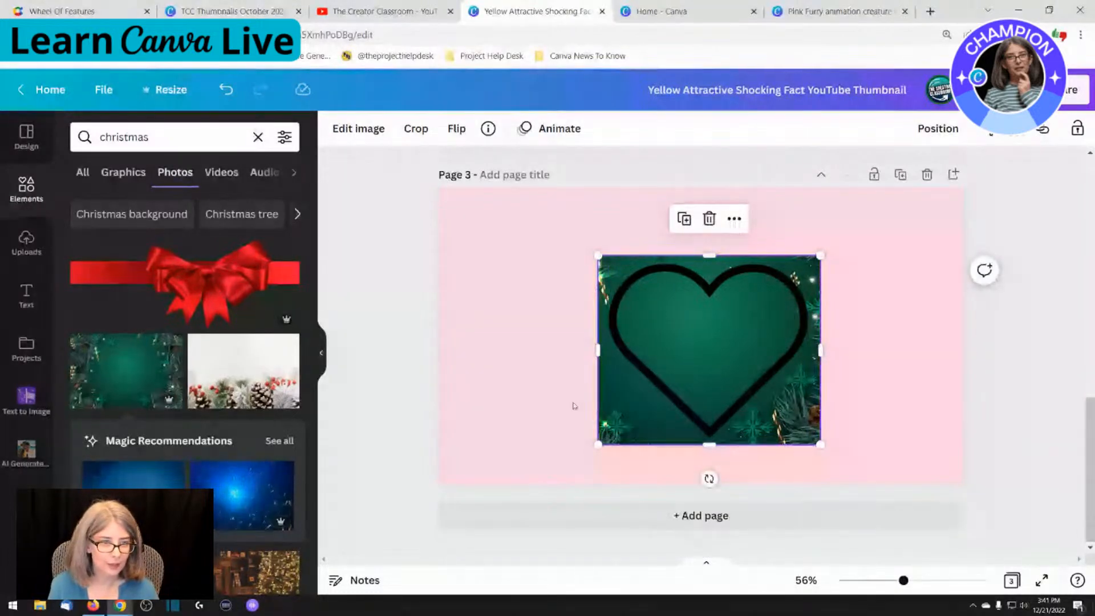
click(573, 405)
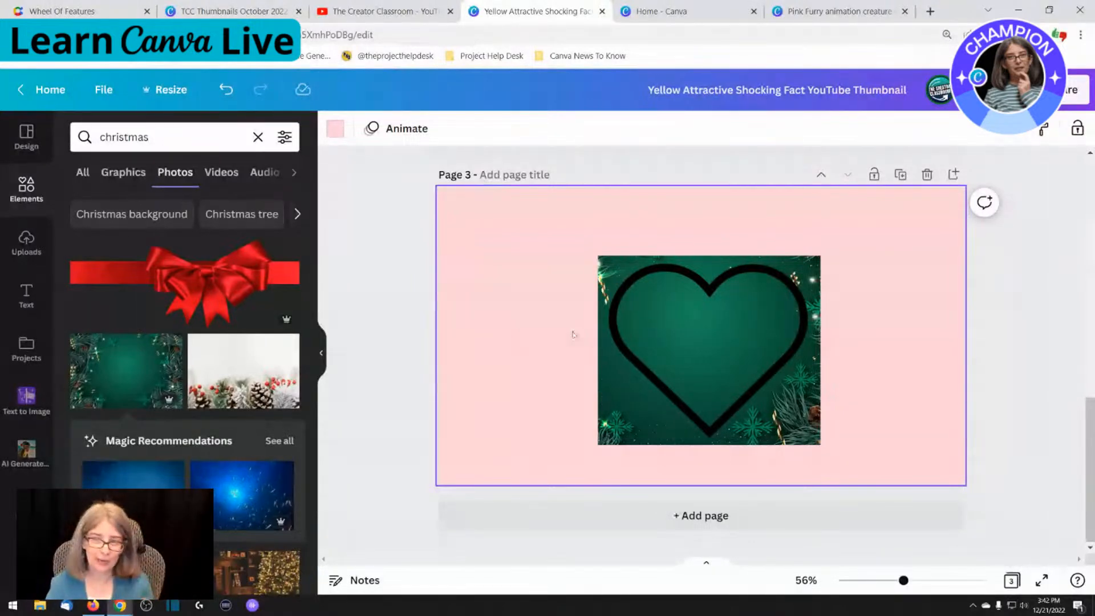
Set the heart outline's border colour to white
click(640, 325)
click(602, 260)
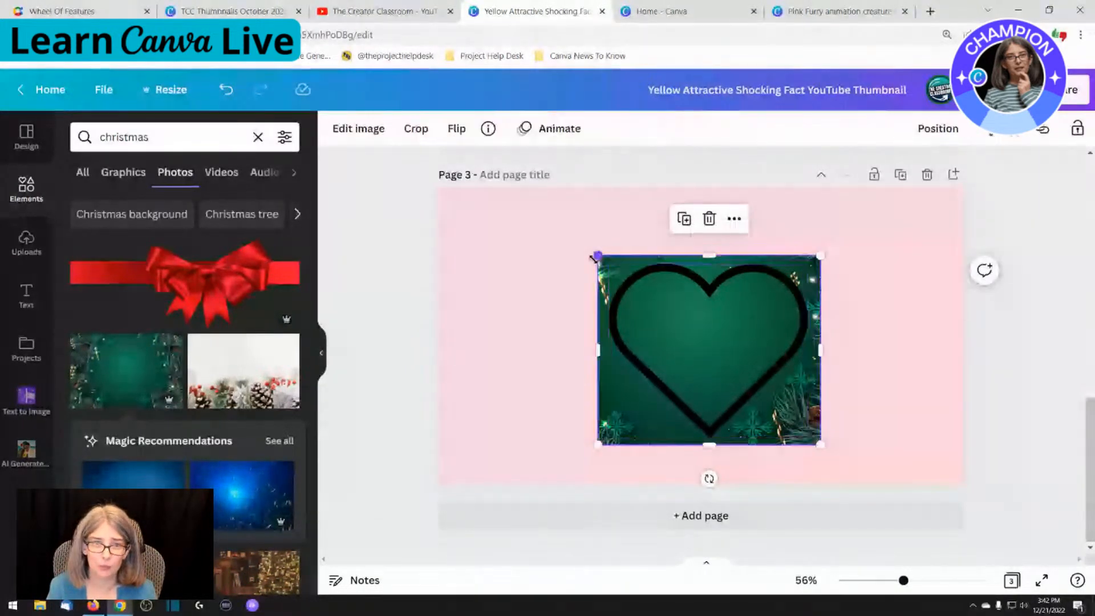
click(623, 289)
click(439, 129)
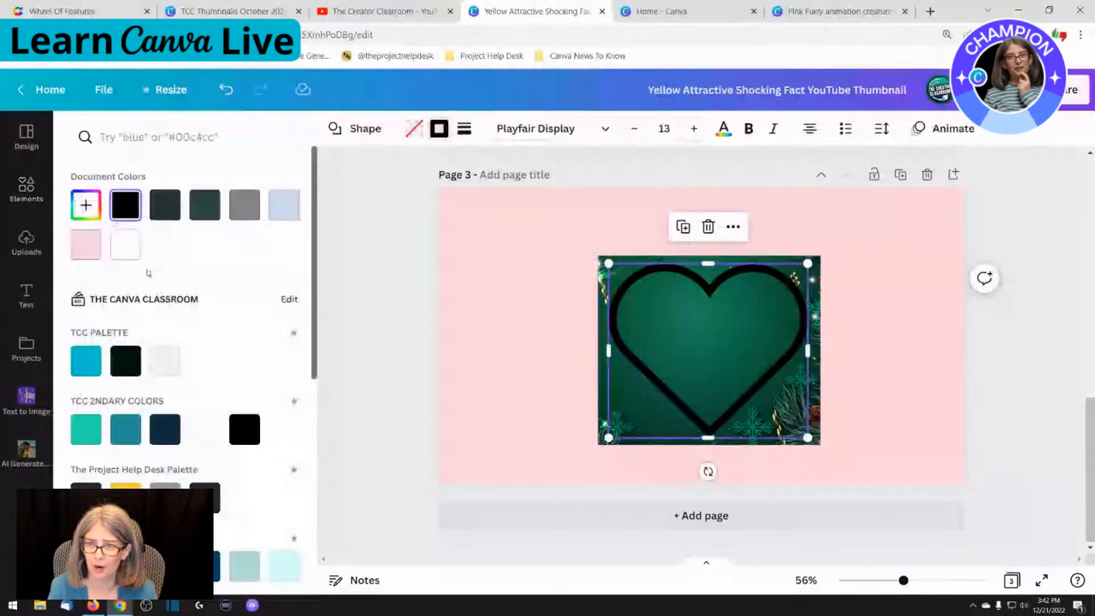
click(126, 245)
click(653, 304)
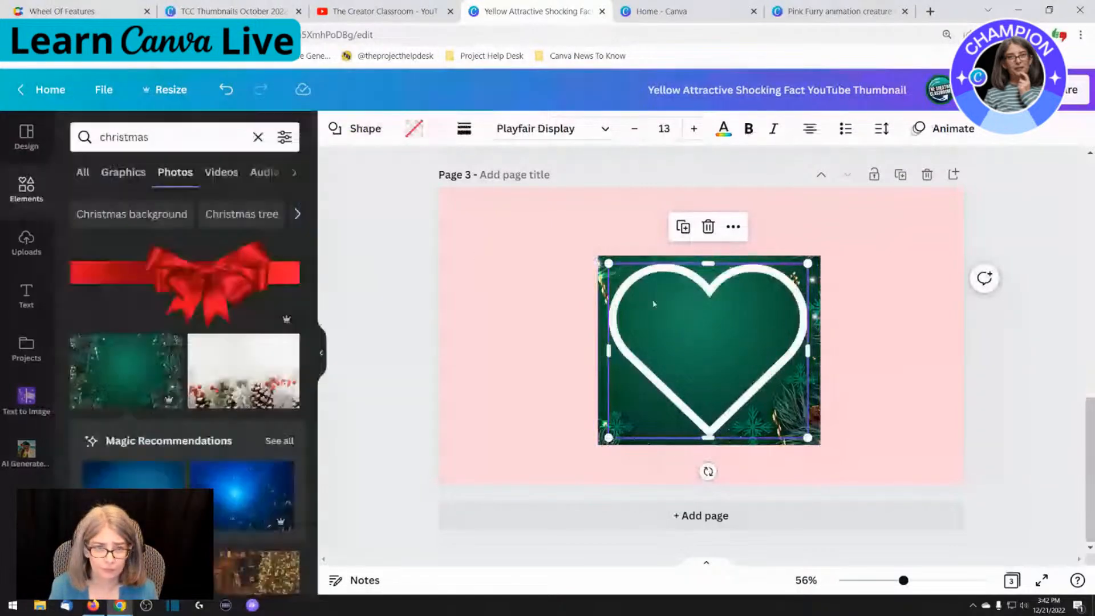
Try teal and yellow from the brand palettes on the heart's border, and settle on a dark charcoal colour
click(440, 129)
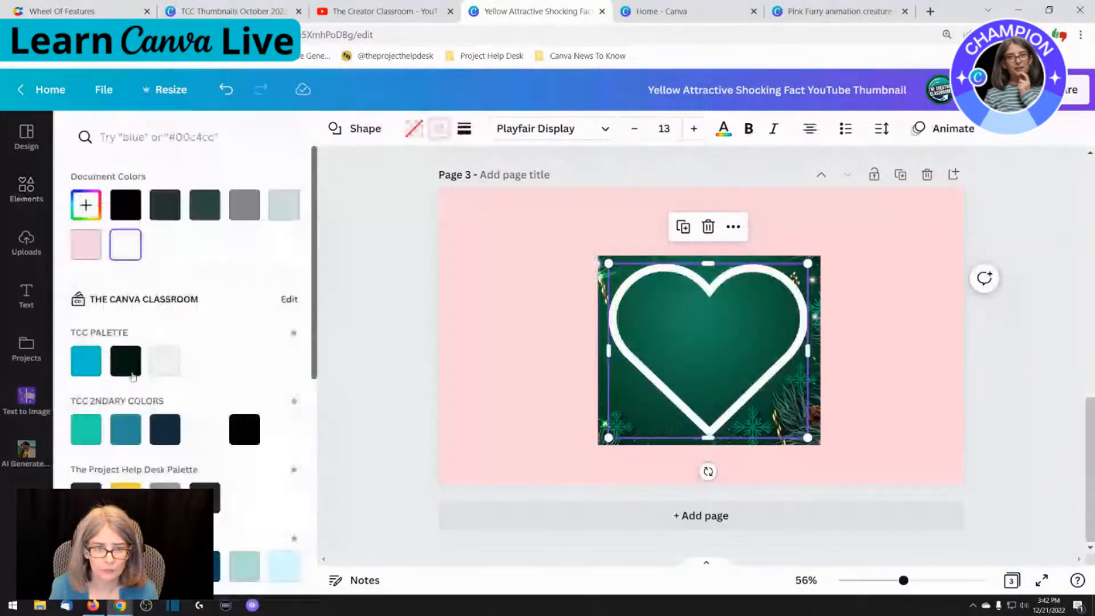
click(87, 362)
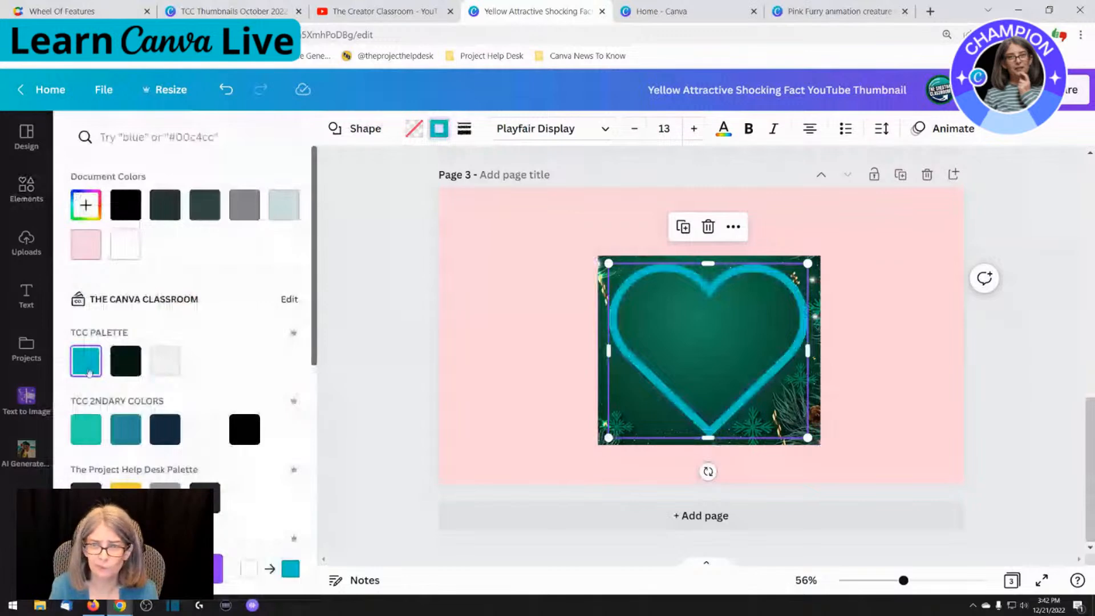
scroll(100, 442, down, 3)
click(121, 307)
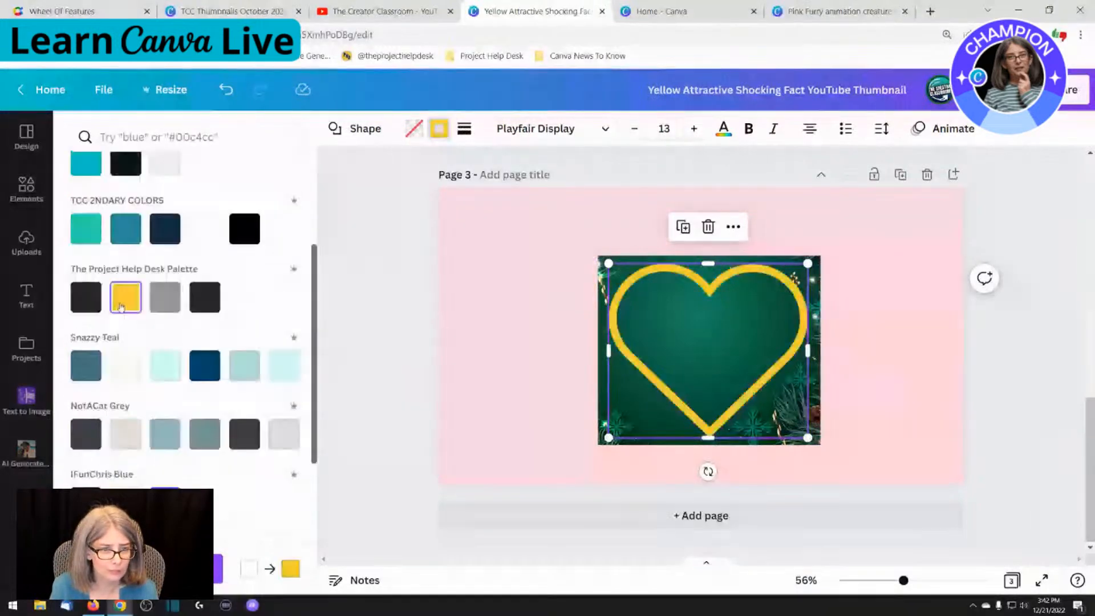
scroll(121, 306, down, 1)
scroll(164, 466, down, 1)
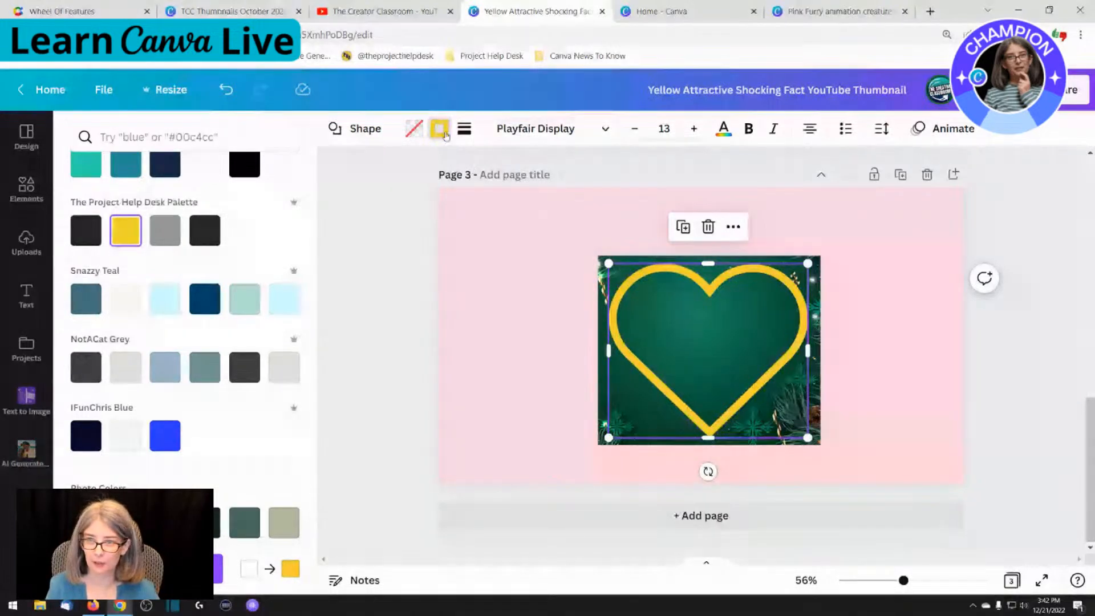
click(449, 260)
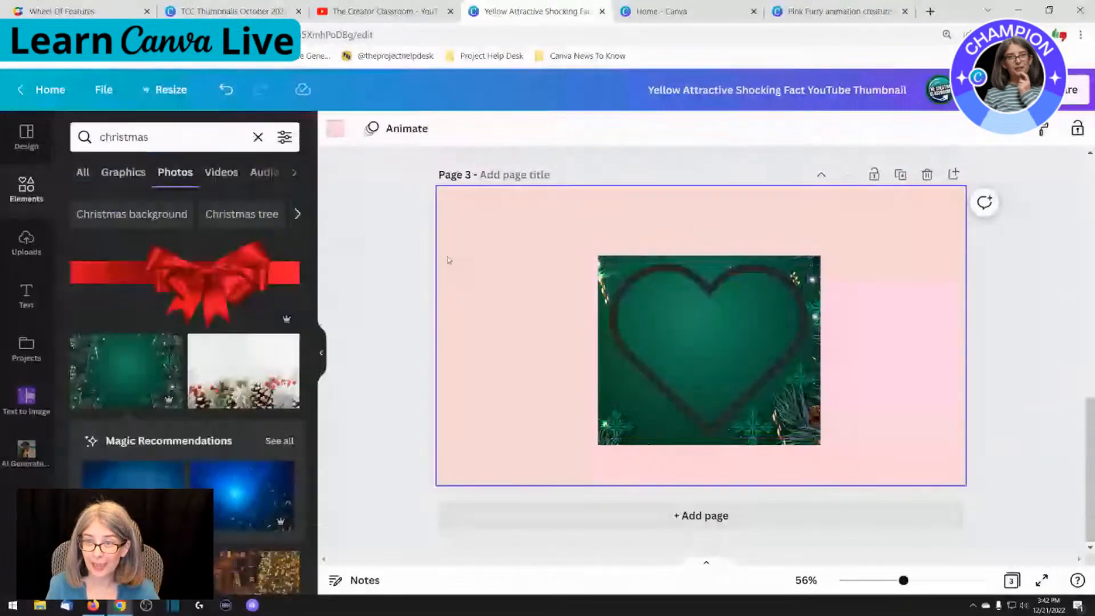
Crop the Christmas photo's four sides flush with the edges of the heart outline
click(704, 340)
click(511, 317)
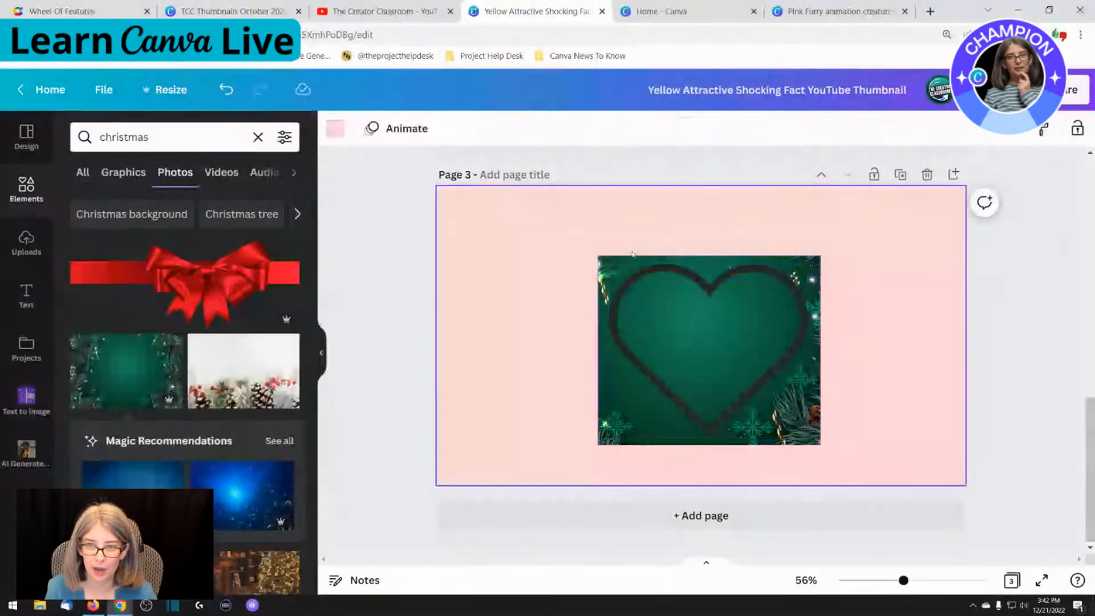
click(600, 267)
drag(600, 266, 610, 266)
drag(732, 254, 732, 258)
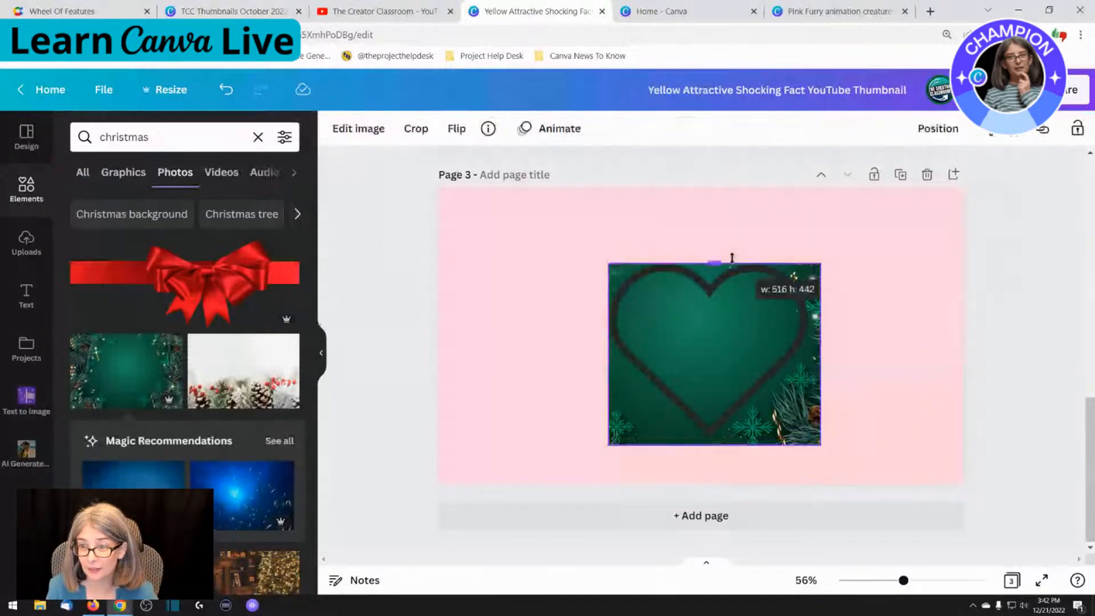
drag(821, 354, 808, 354)
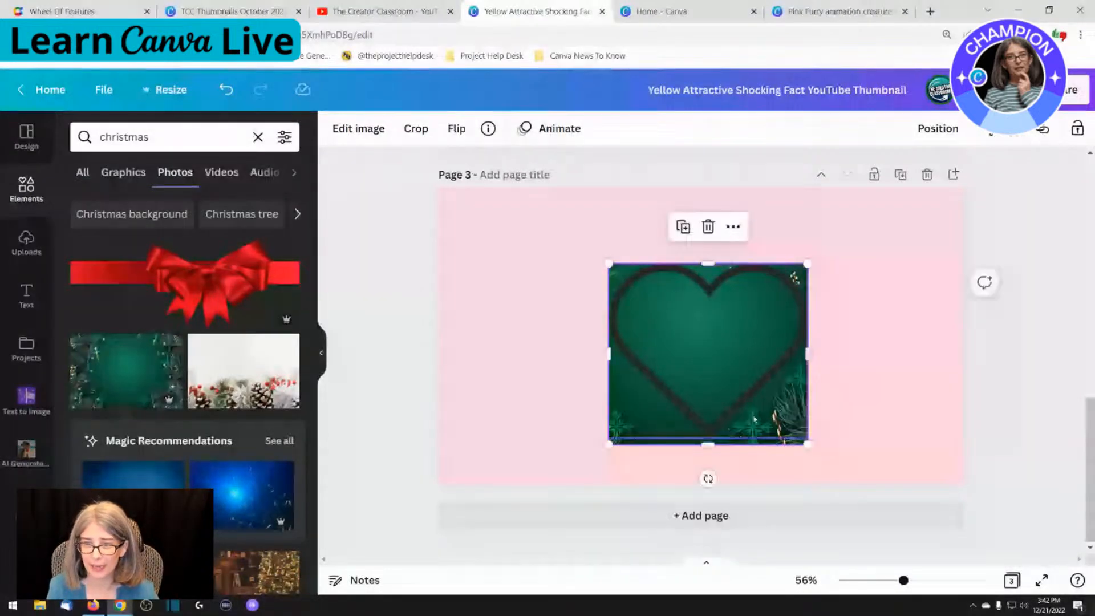
drag(708, 444, 708, 437)
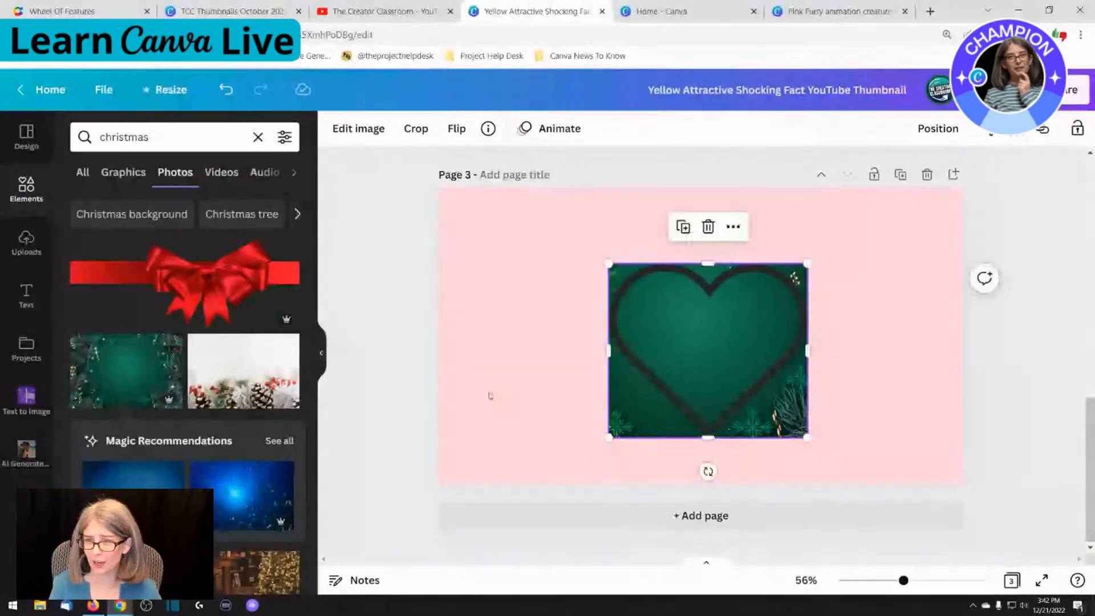
click(502, 391)
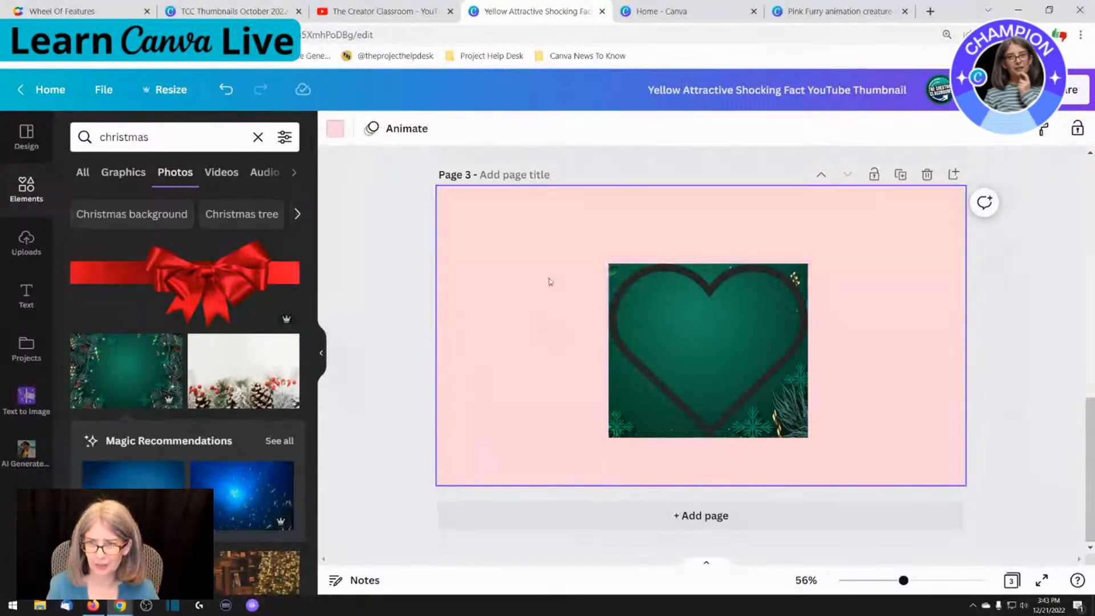
Add a square shape, rotate it about 45 degrees, and stretch it along the heart's lower-left edge
key(r)
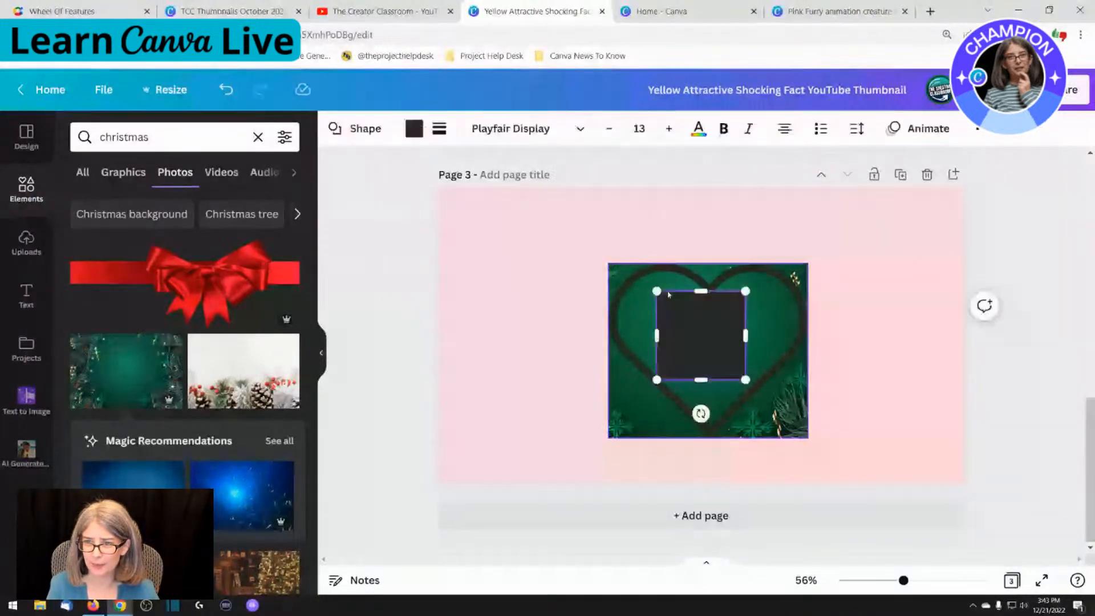
drag(701, 291, 701, 317)
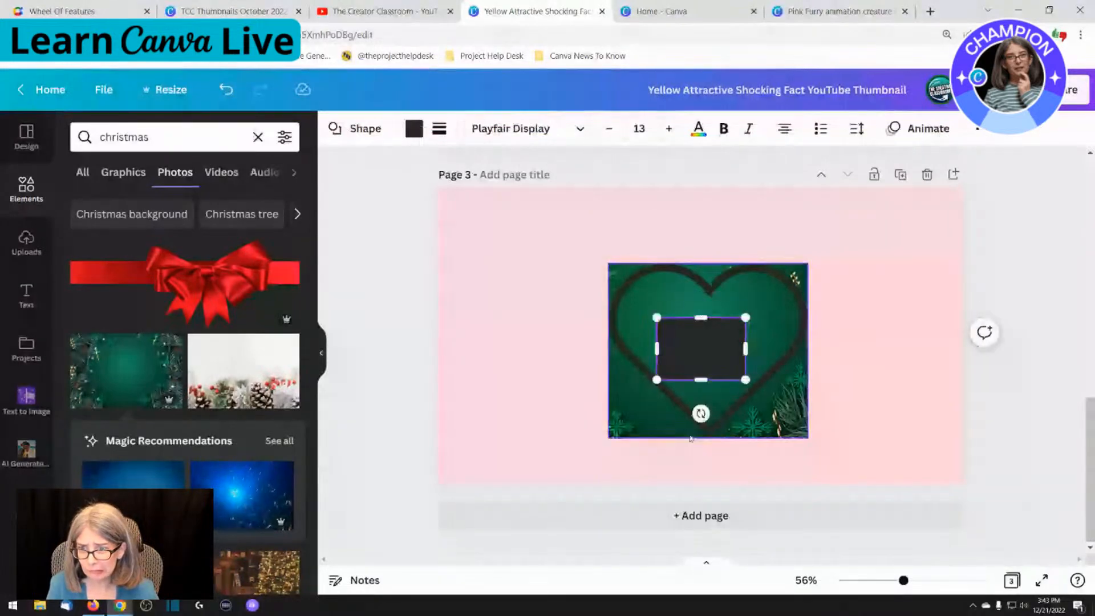
drag(701, 412, 659, 399)
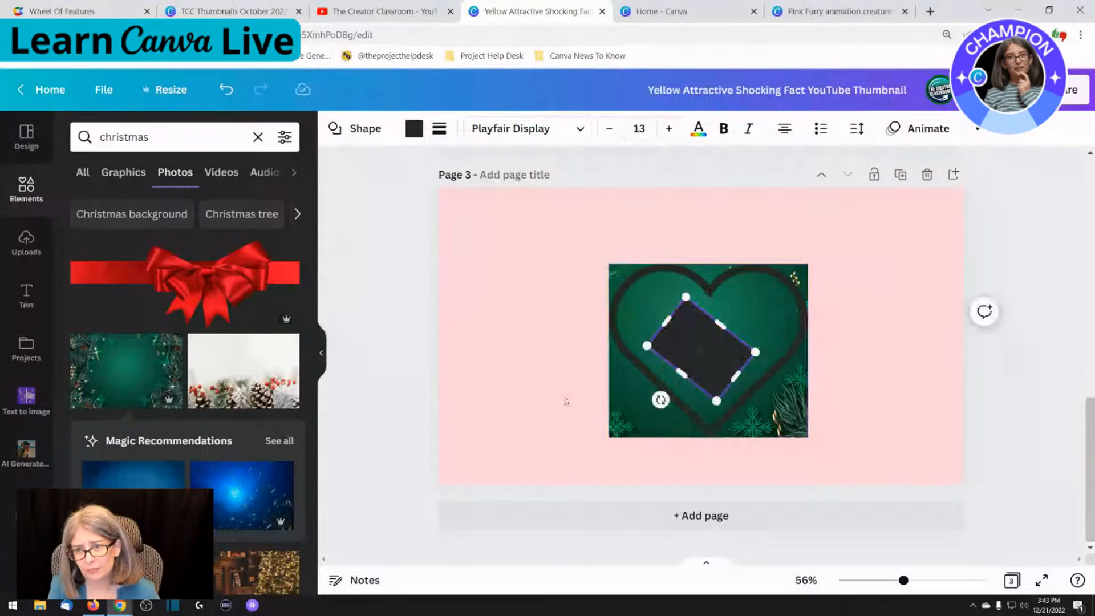
drag(712, 352, 624, 392)
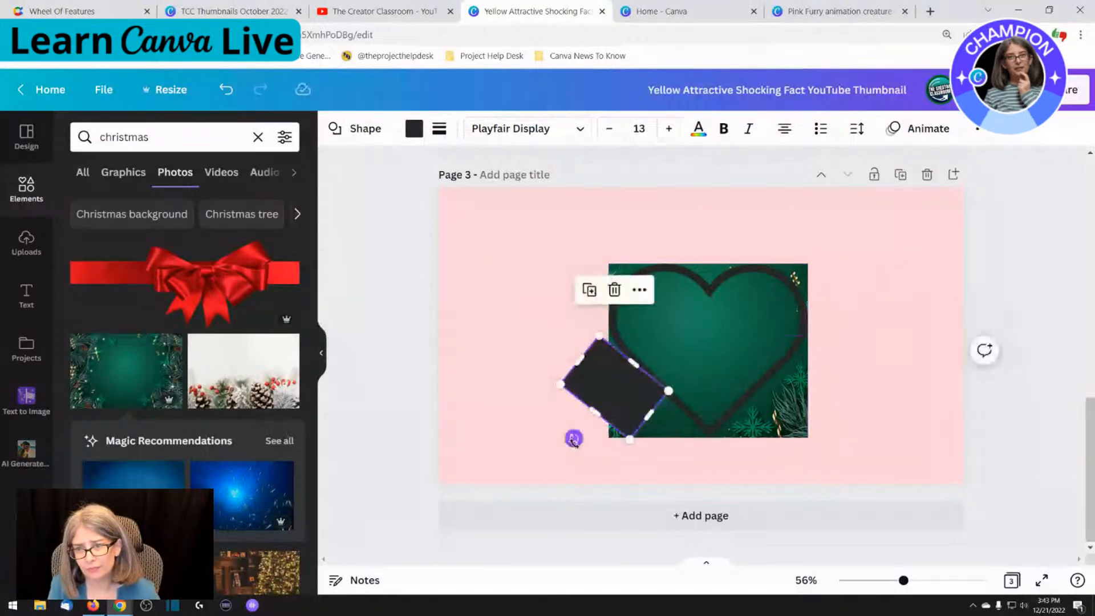
drag(572, 439, 570, 435)
drag(646, 418, 716, 488)
drag(602, 339, 563, 304)
Colour the slanted rectangle background pink and widen it to cover the photo's lower-left corner outside the heart
click(413, 128)
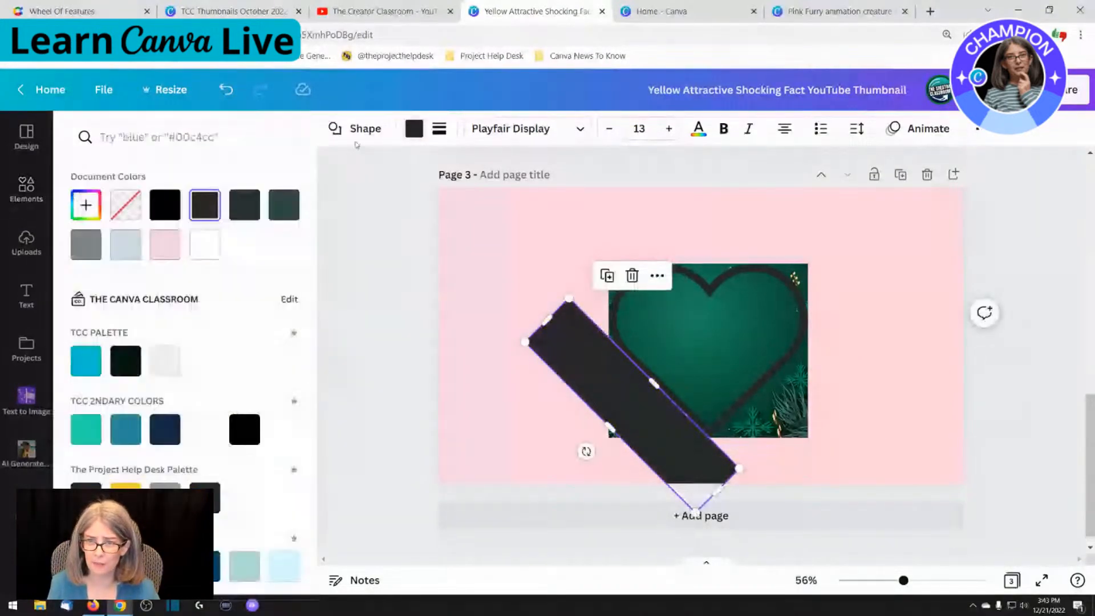
click(165, 244)
click(367, 301)
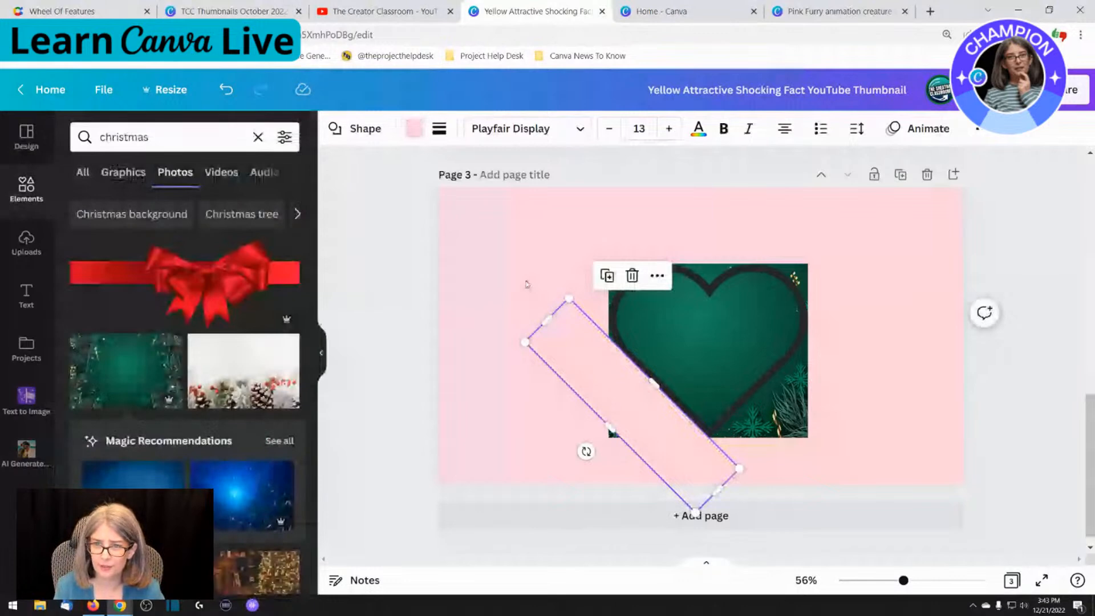
drag(609, 426, 534, 501)
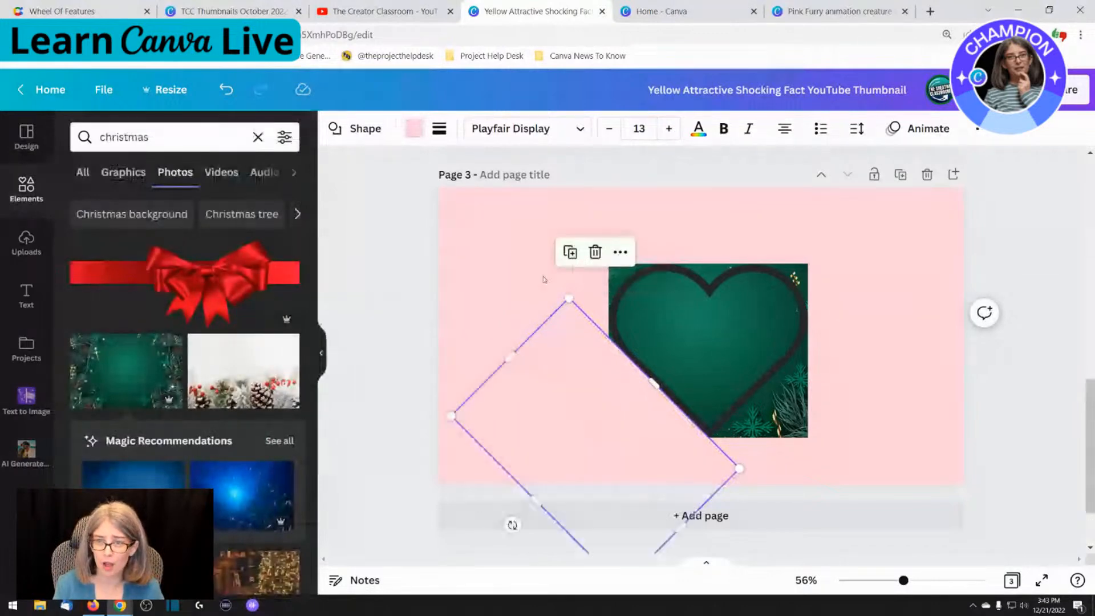
click(533, 277)
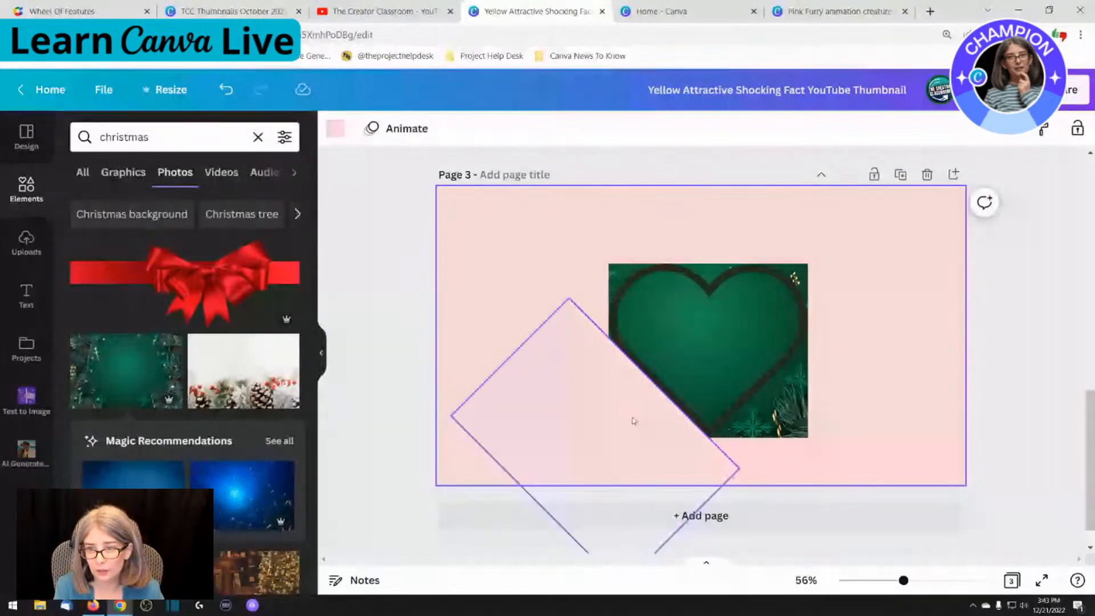
click(633, 421)
drag(653, 381, 655, 381)
click(568, 363)
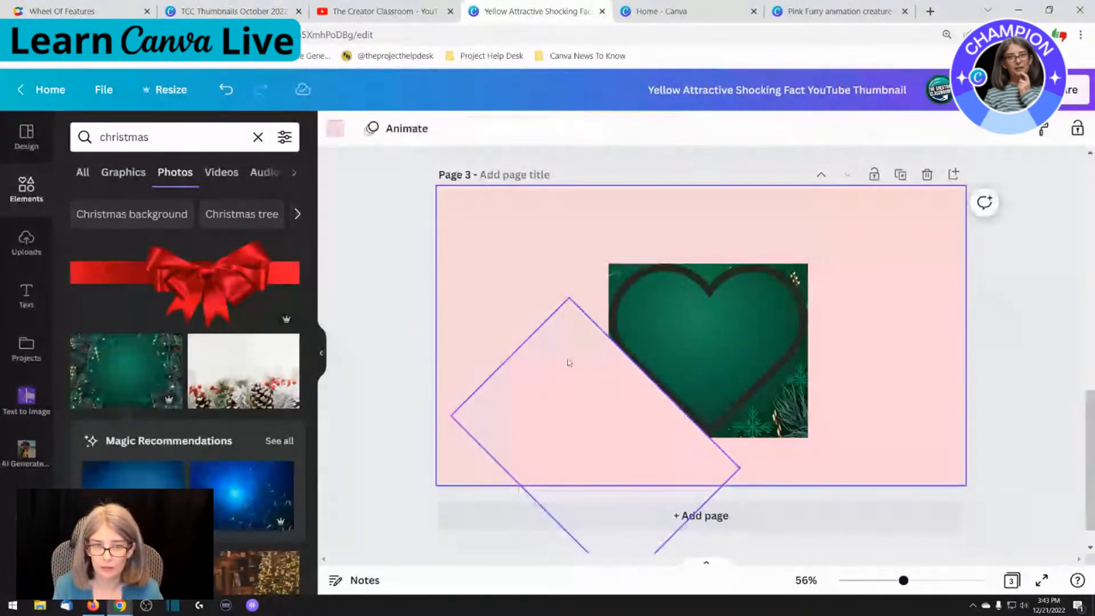
Place a copy of the pink rectangle along the heart's lower-right edge to cover that corner of the photo
click(568, 362)
drag(568, 363, 833, 447)
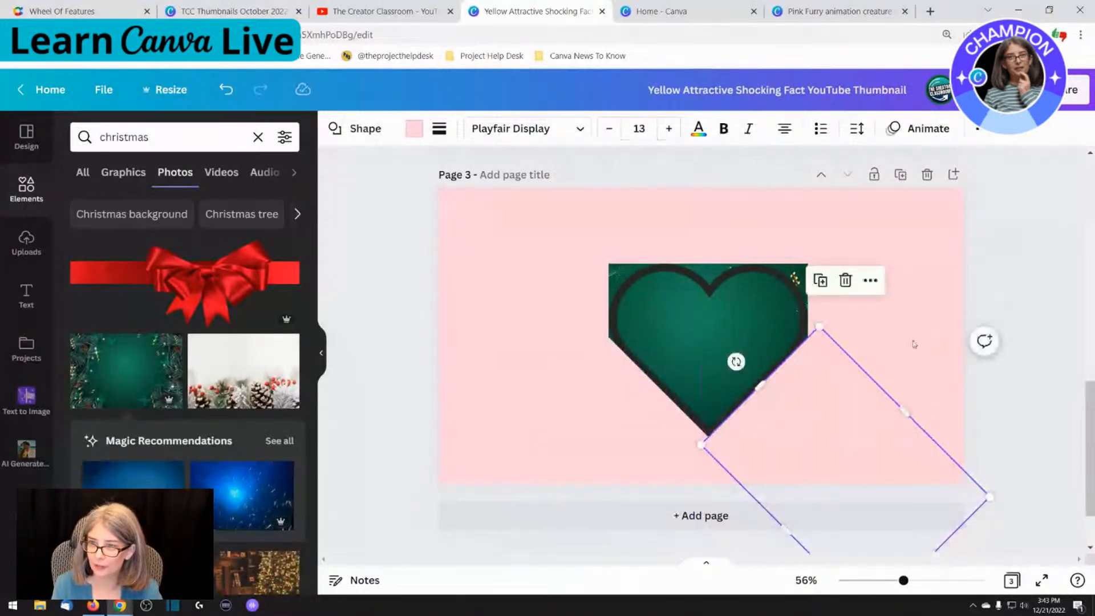
click(913, 346)
click(844, 392)
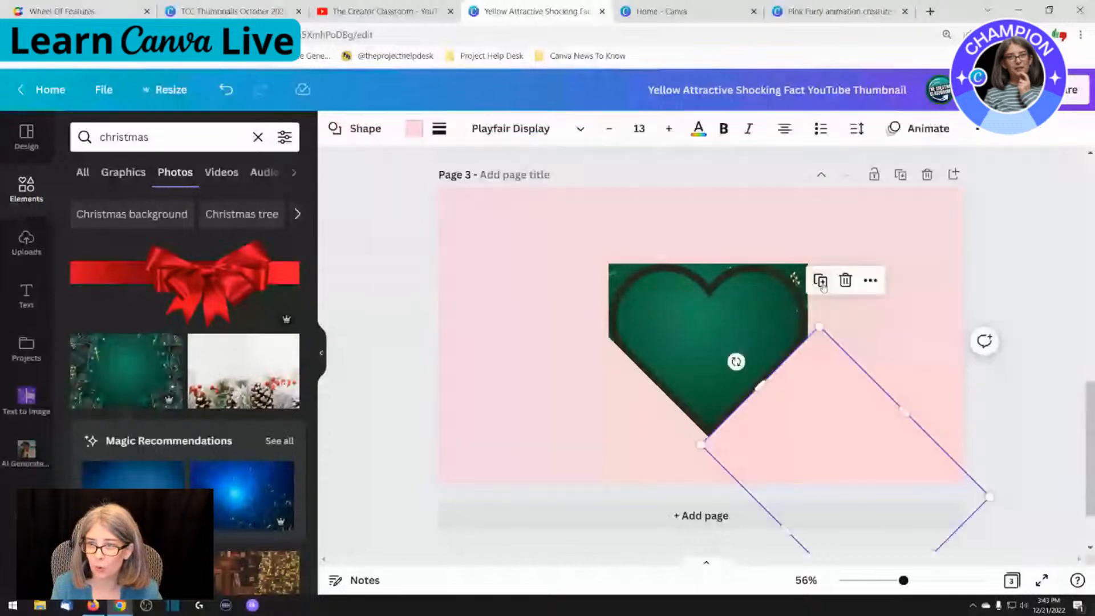
Duplicate the pink rectangle to cover the photo's upper-right and upper-left corners outside the heart
click(820, 281)
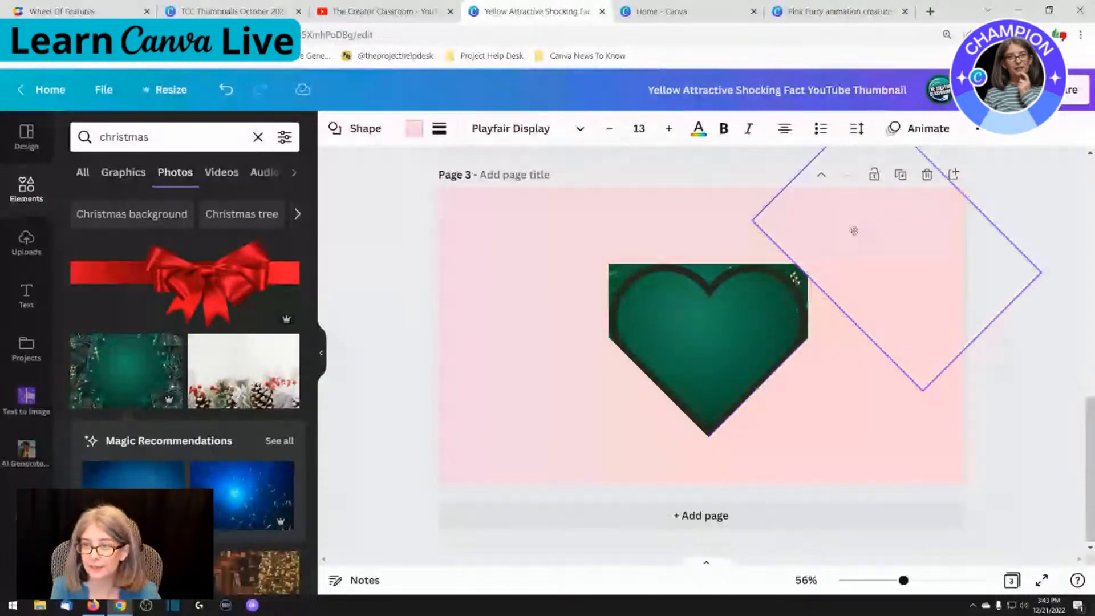
drag(853, 230, 822, 213)
drag(817, 265, 824, 272)
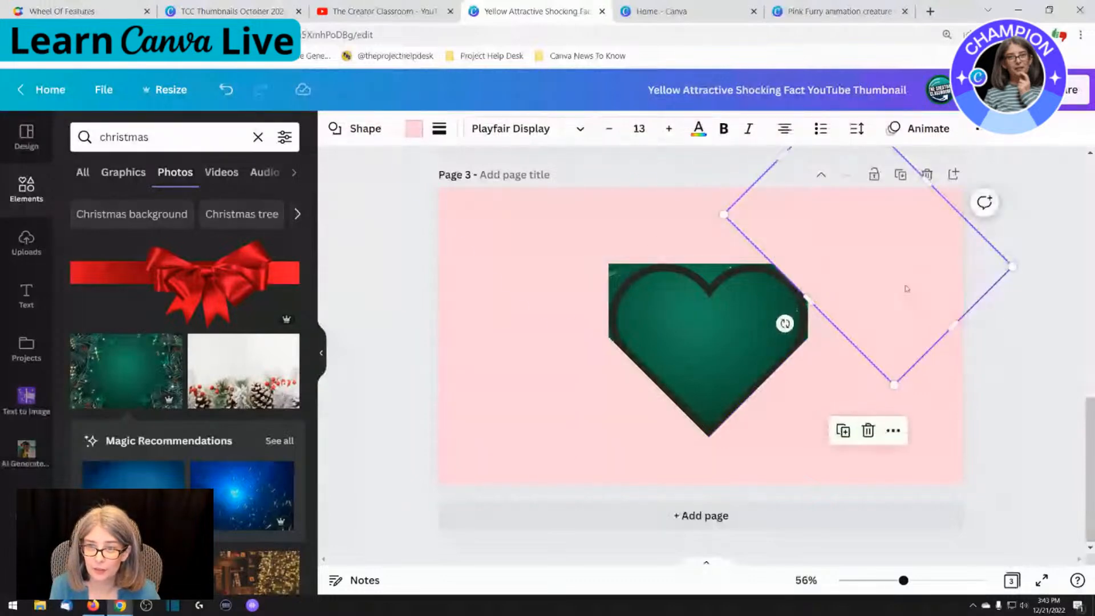
drag(907, 289, 581, 242)
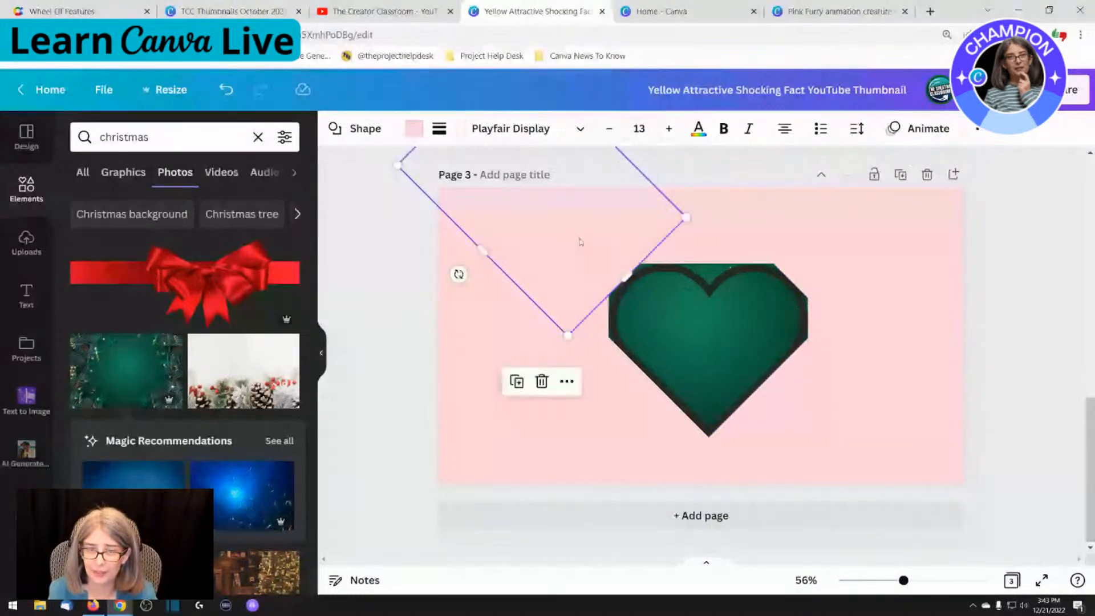
click(559, 344)
click(493, 298)
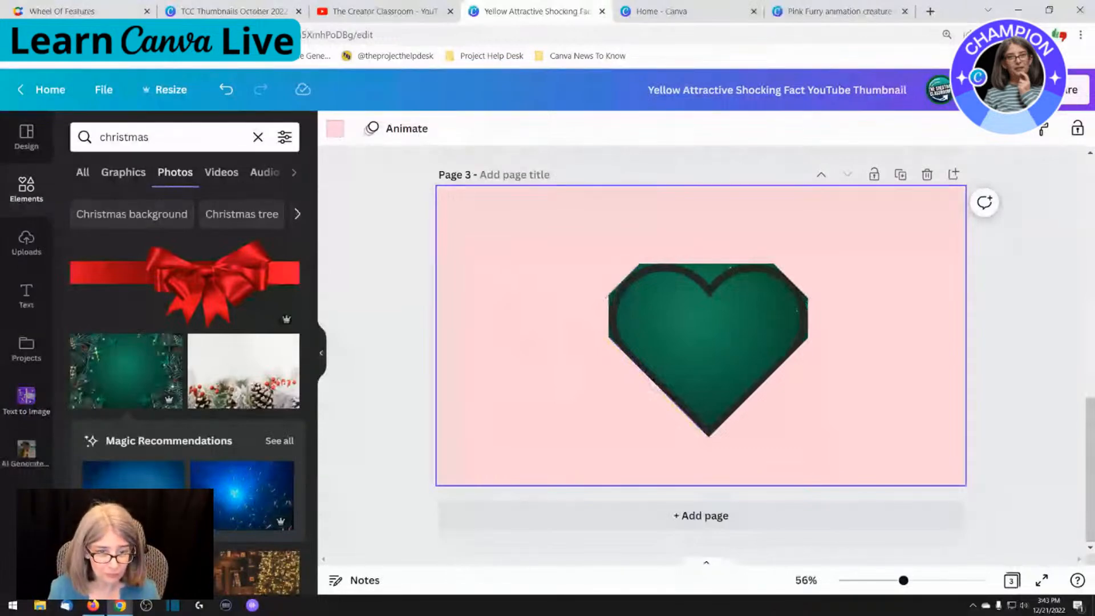
Nudge the pink rectangle over the photo's upper-left corner, and search the apps for "draw" to open the Draw app
click(26, 506)
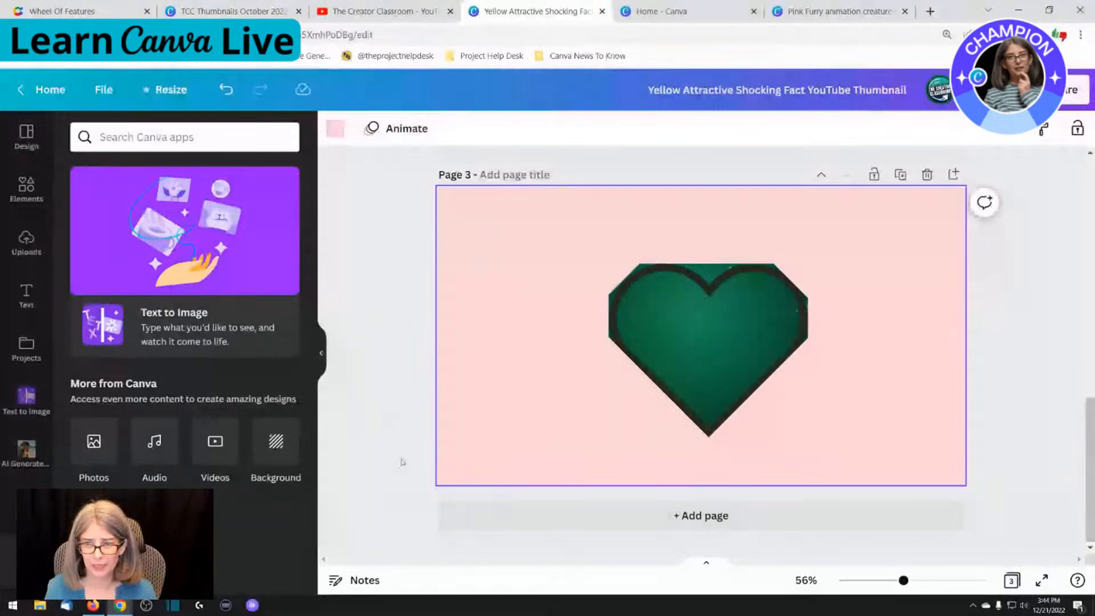
click(375, 371)
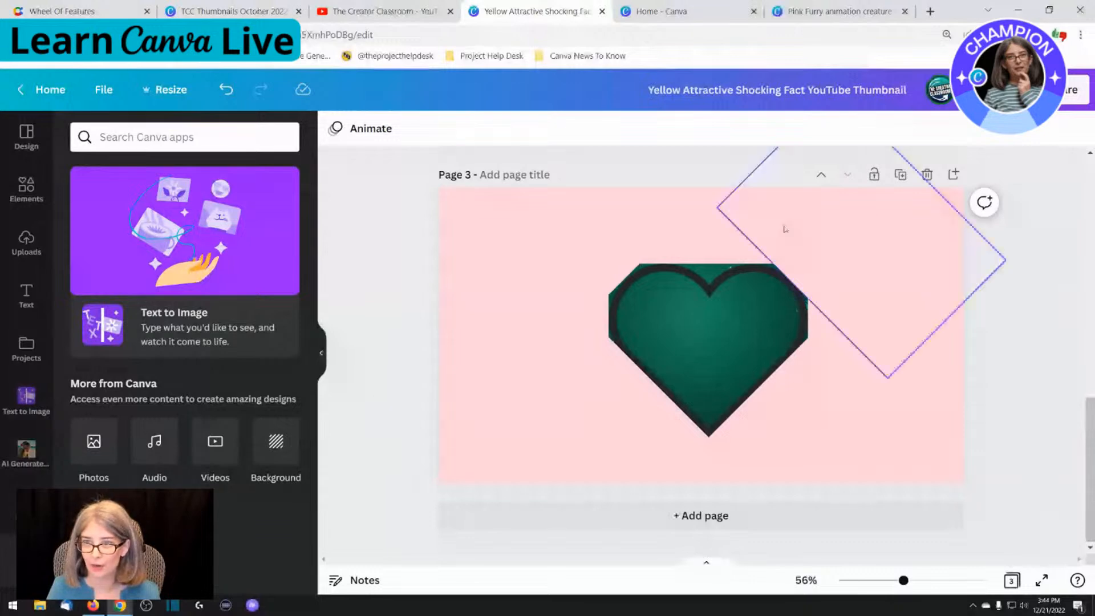
click(588, 259)
click(491, 335)
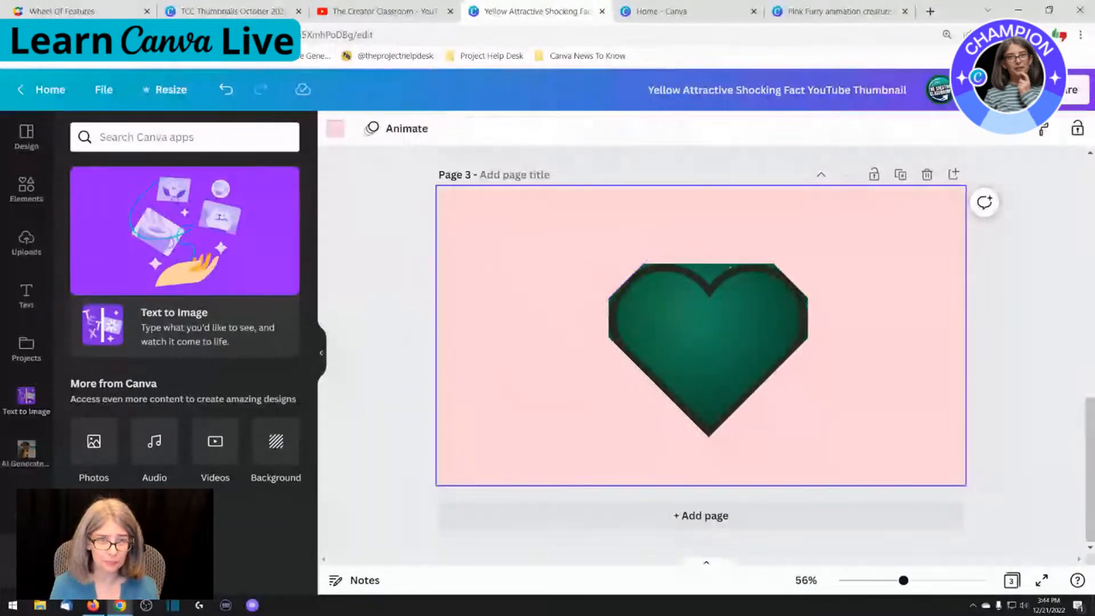
click(132, 137)
text(draw)
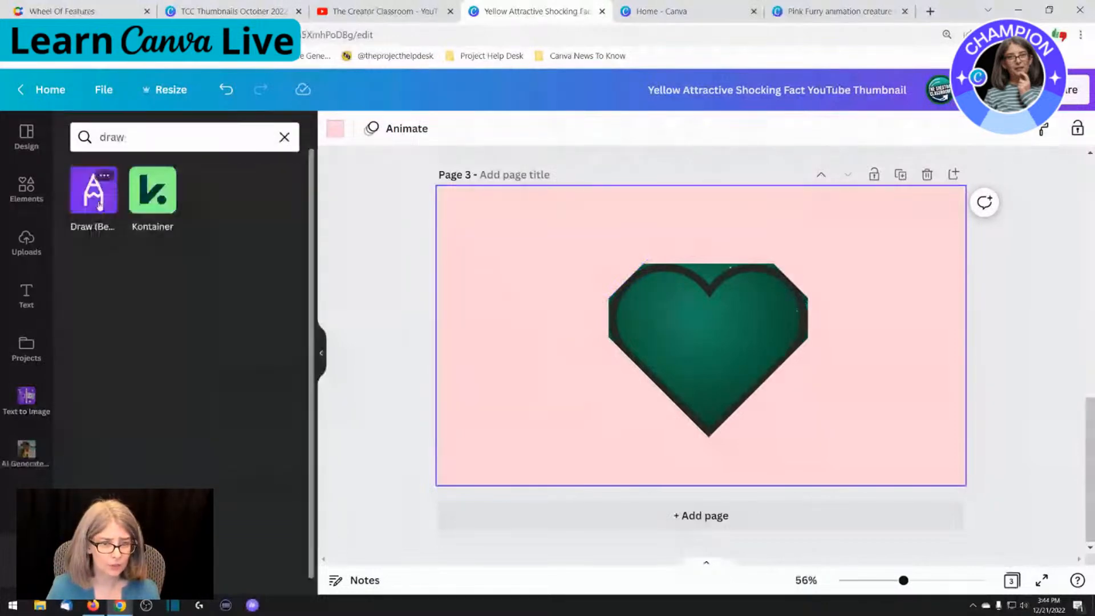
click(98, 204)
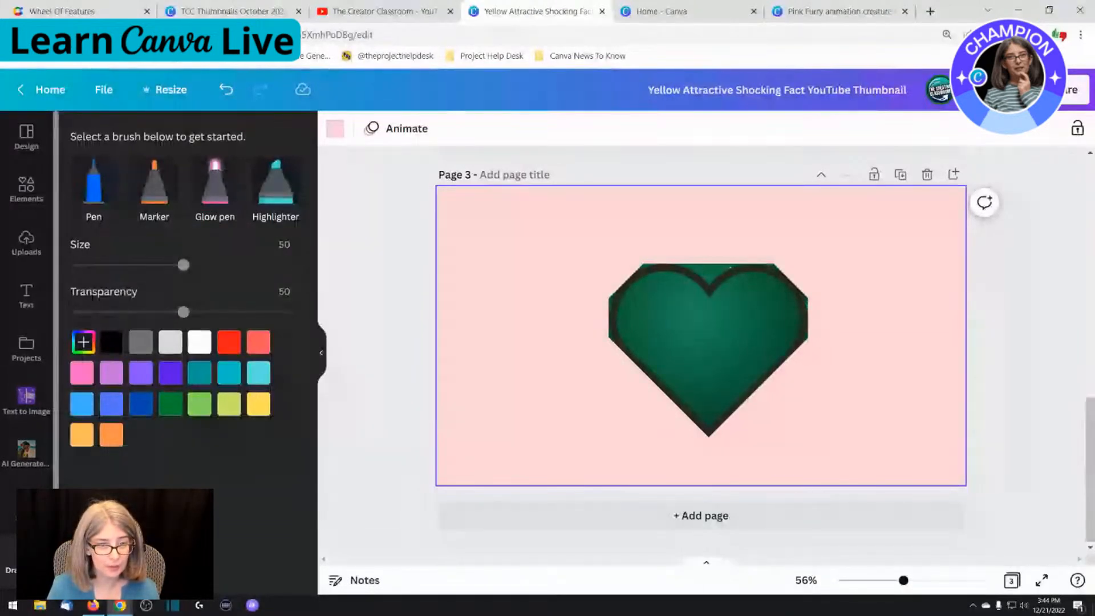
Try to paint over the leftover photo edges above the heart with the Marker in the background's pink
scroll(26, 399, down, 1)
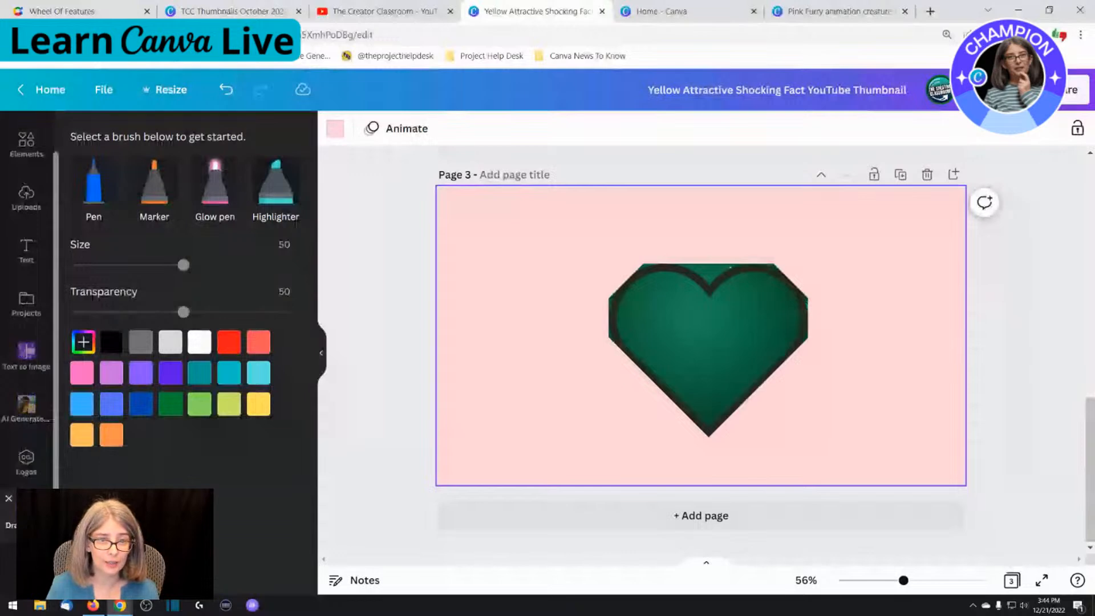
click(113, 342)
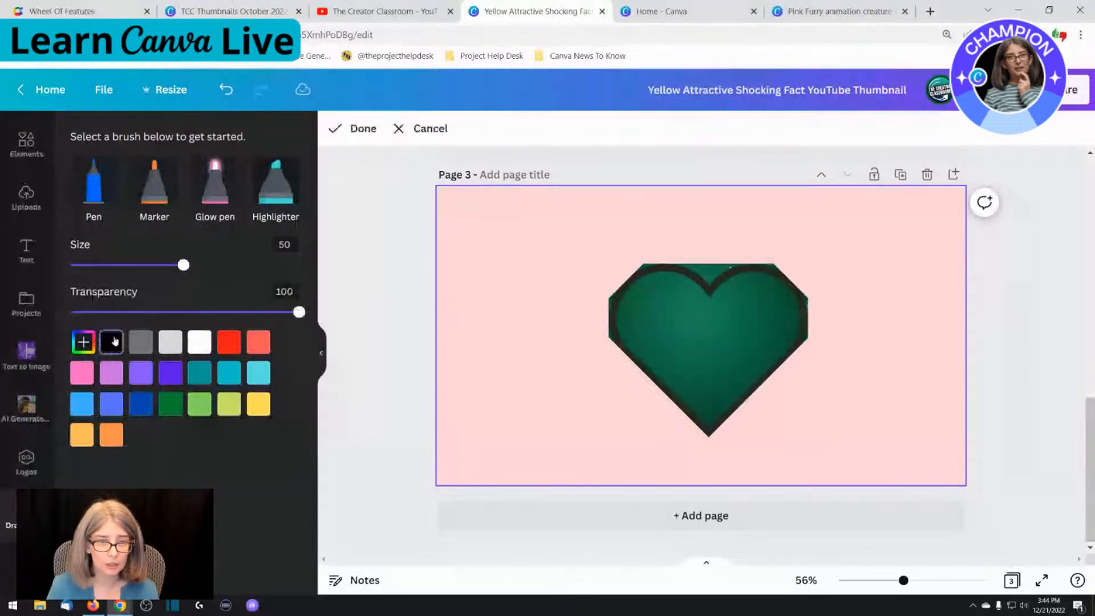
click(153, 193)
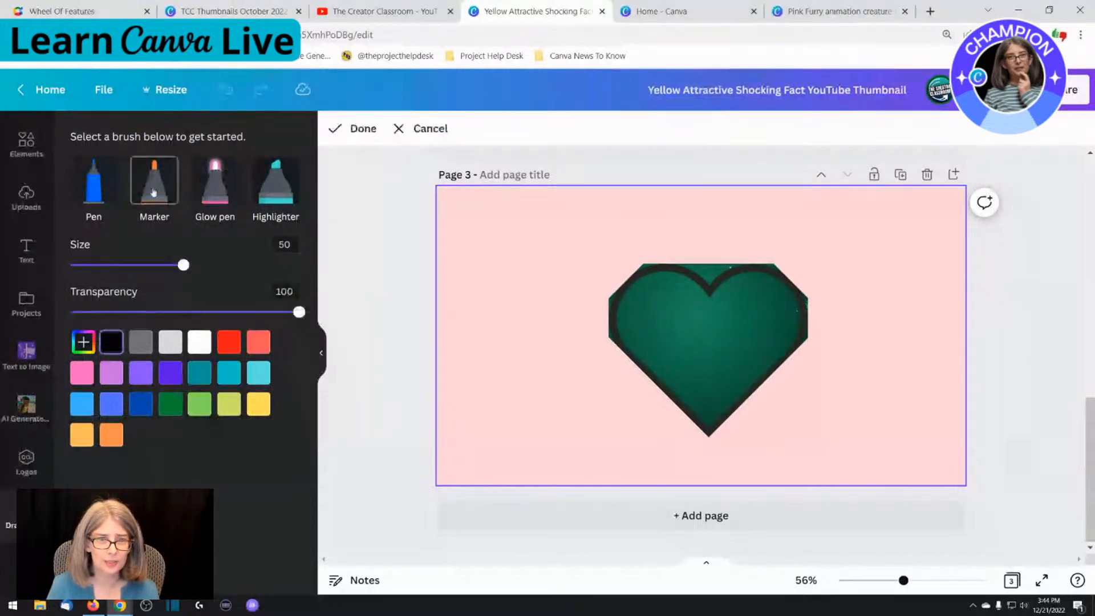
click(83, 341)
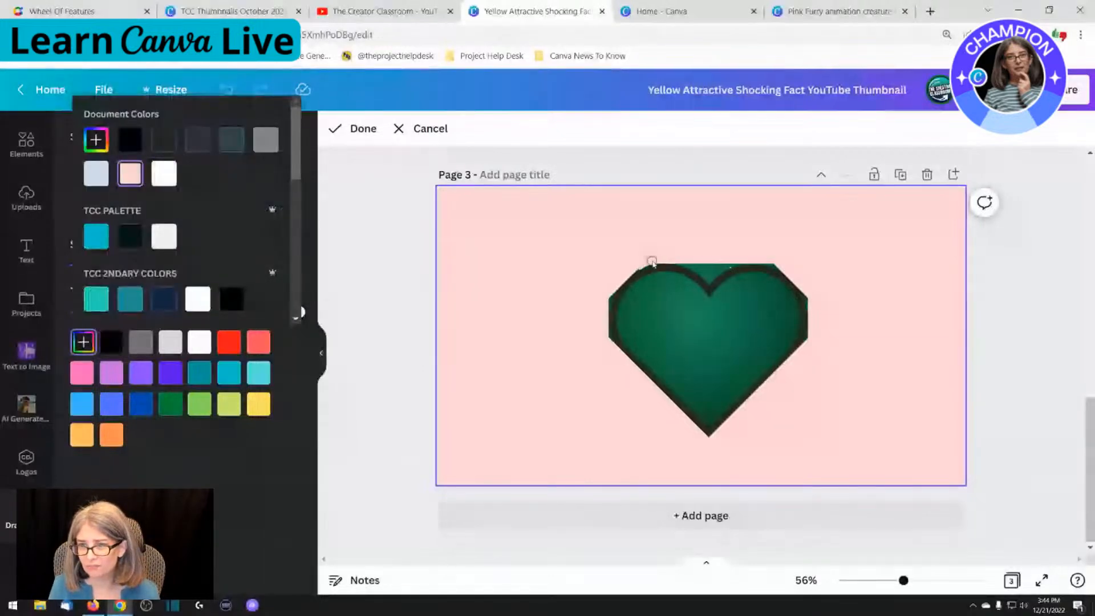
drag(653, 262, 657, 260)
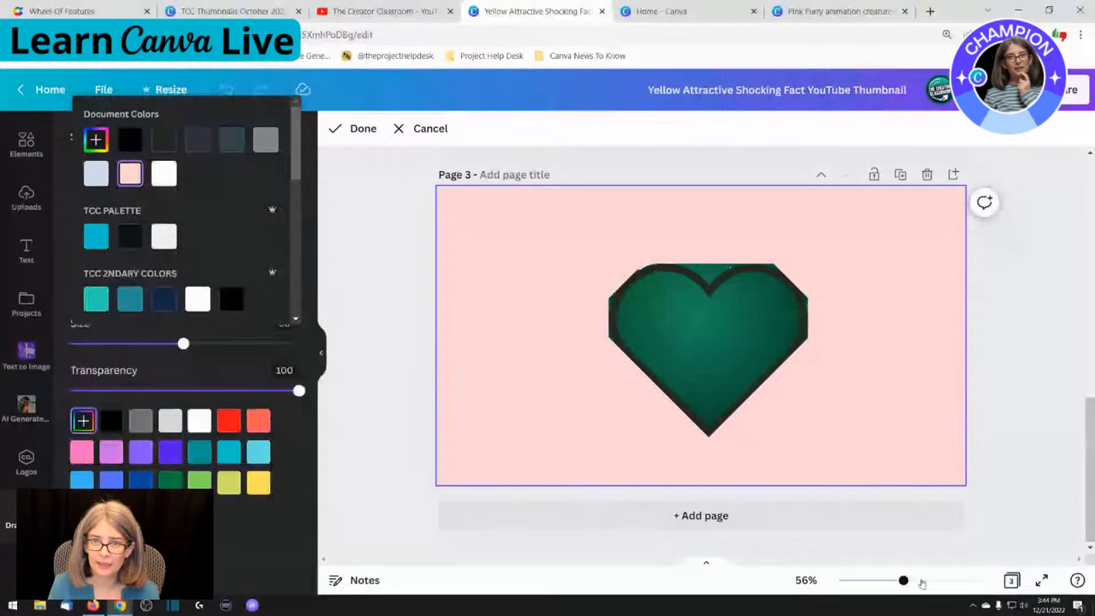
drag(922, 582, 942, 580)
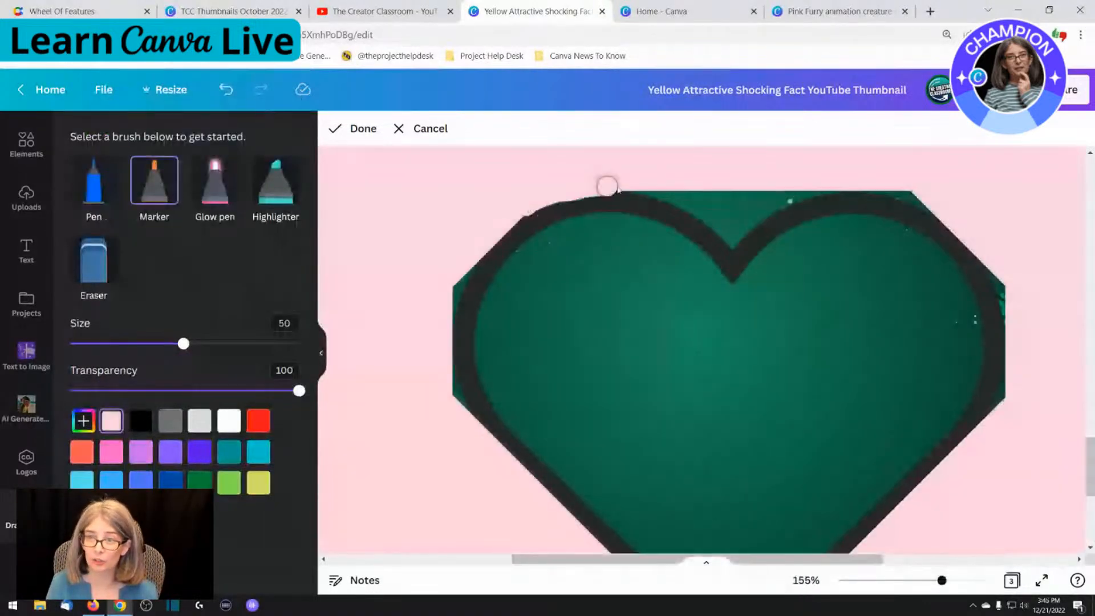
mouse_move(607, 186)
mouse_down()
mouse_move(681, 202)
mouse_move(709, 184)
mouse_move(771, 195)
mouse_move(743, 193)
mouse_move(861, 188)
mouse_move(941, 215)
mouse_move(906, 199)
mouse_move(926, 227)
mouse_up()
key(Escape)
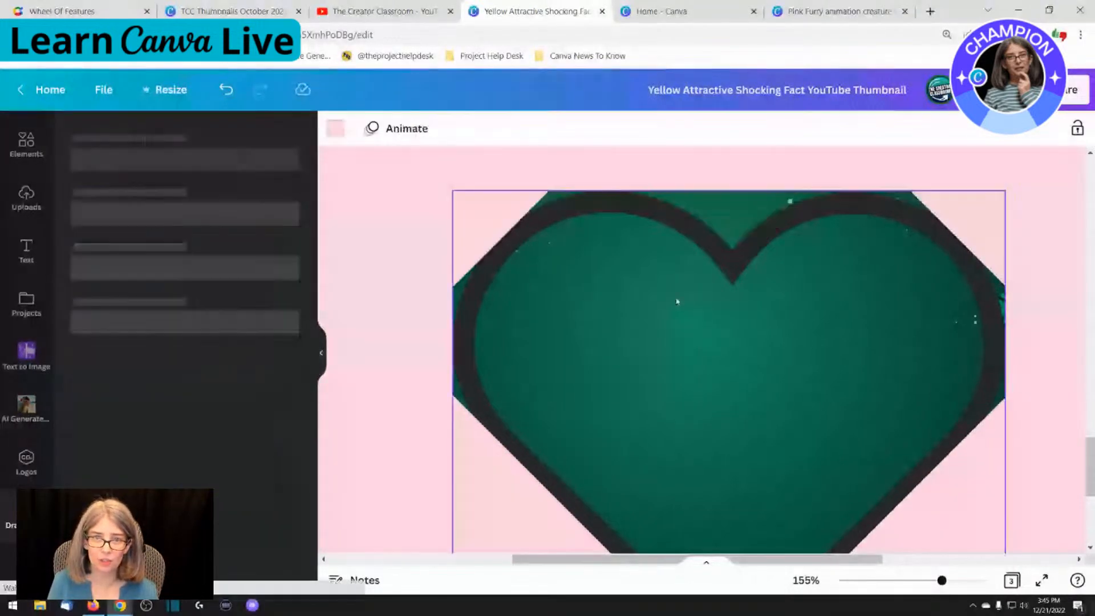
Change the heart outline's shape to a triangle and move it higher over the photo
click(676, 301)
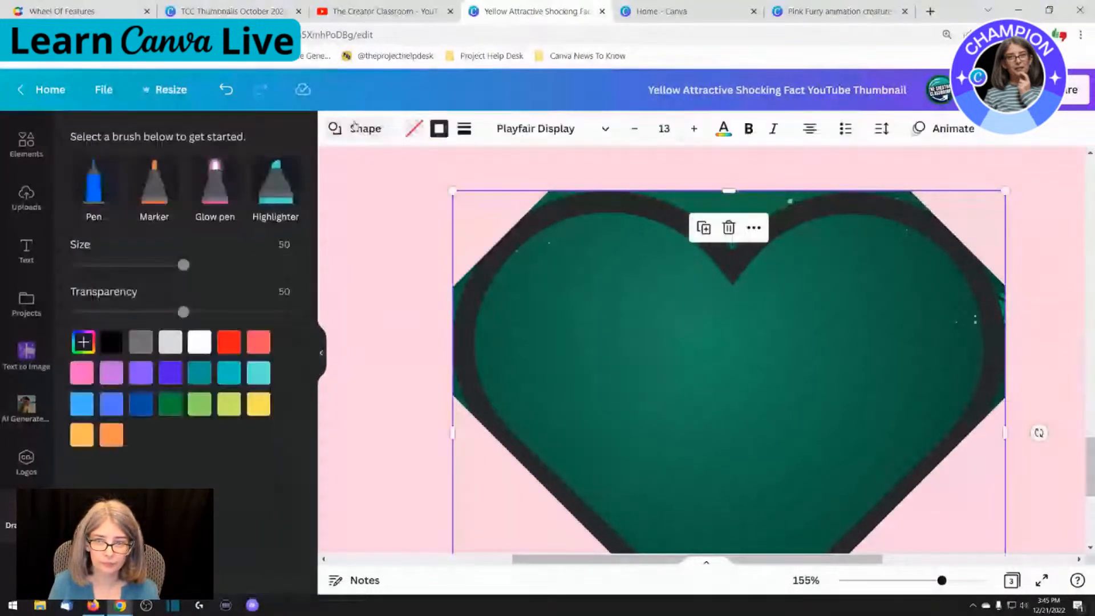
click(355, 128)
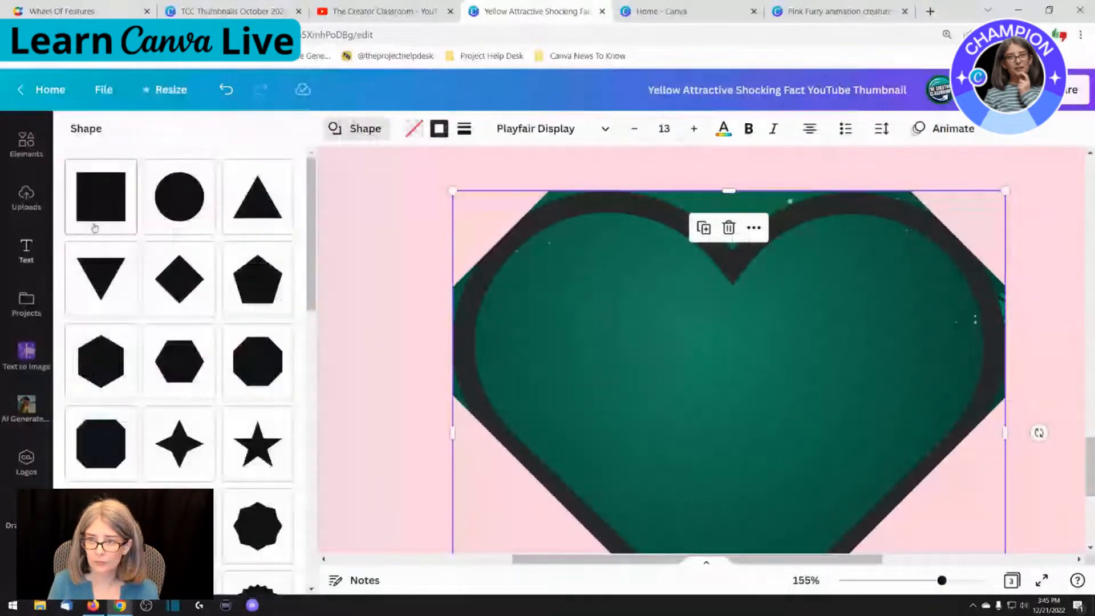
click(259, 227)
drag(740, 402, 735, 226)
Move the triangle outline off the photo, delete it, and clear the selection
drag(941, 579, 918, 579)
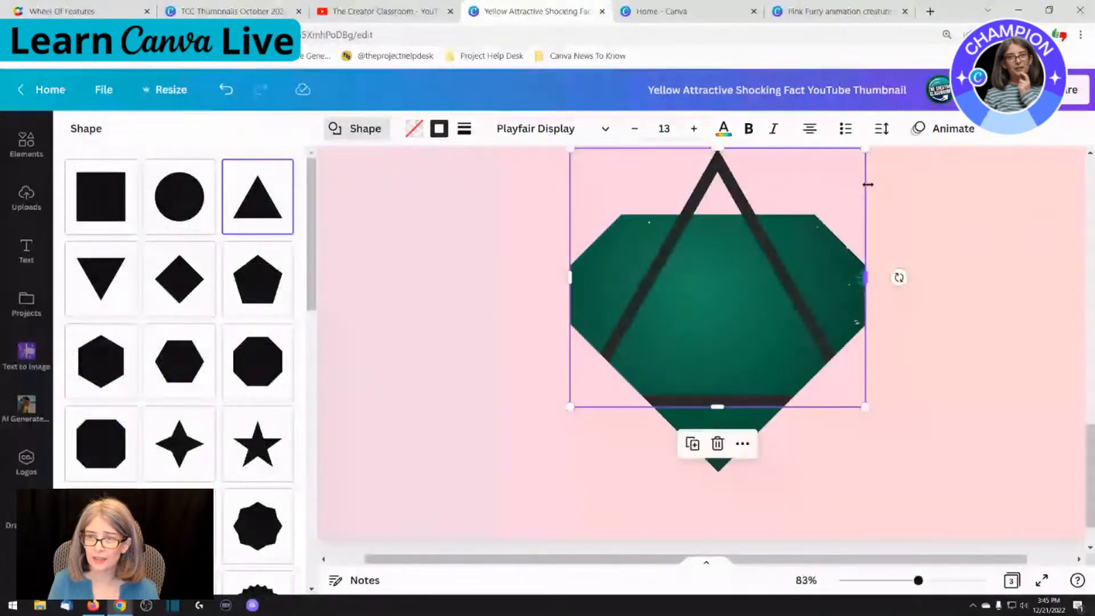
drag(745, 320, 372, 365)
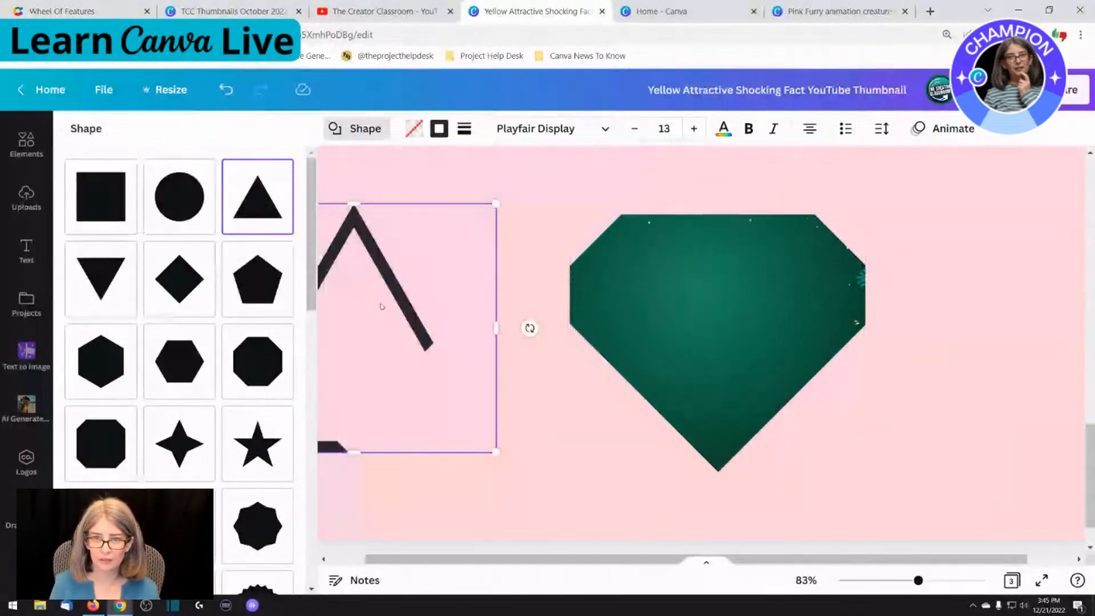
drag(381, 306, 501, 292)
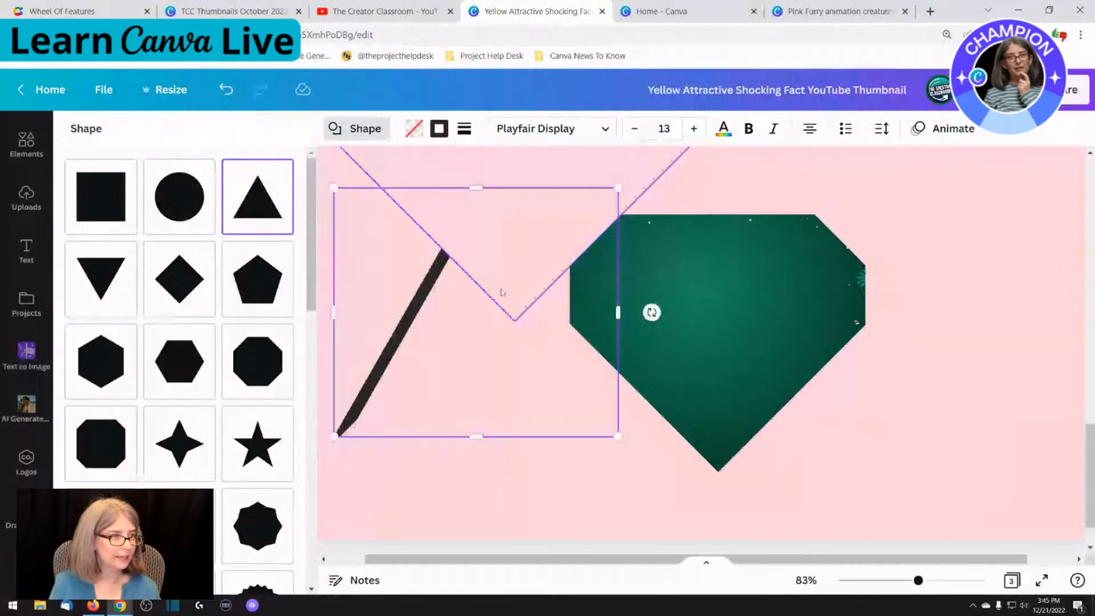
key(Delete)
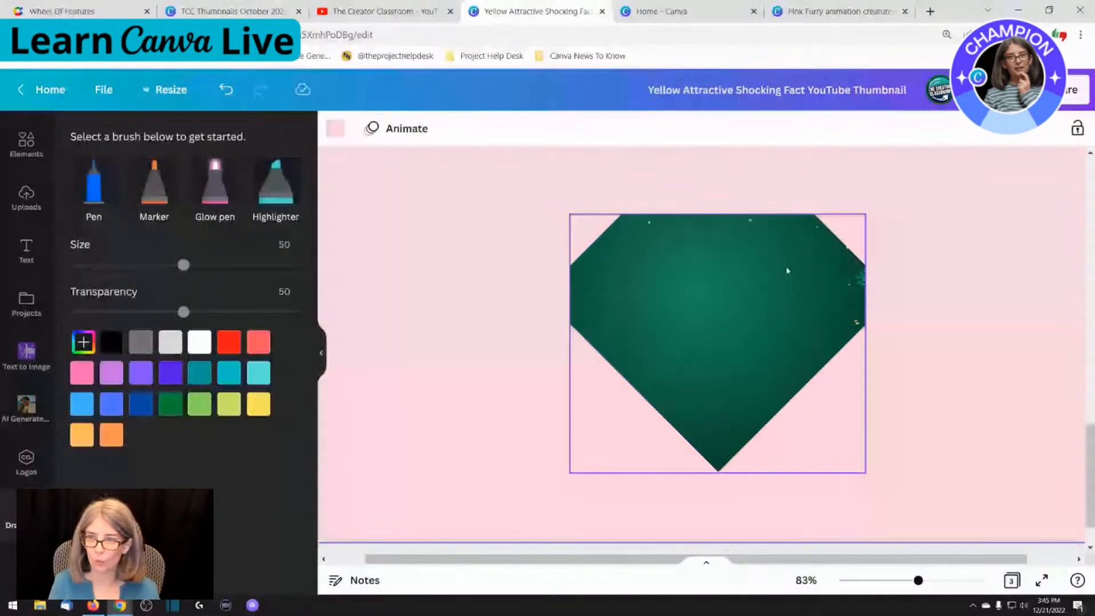
drag(917, 582, 914, 584)
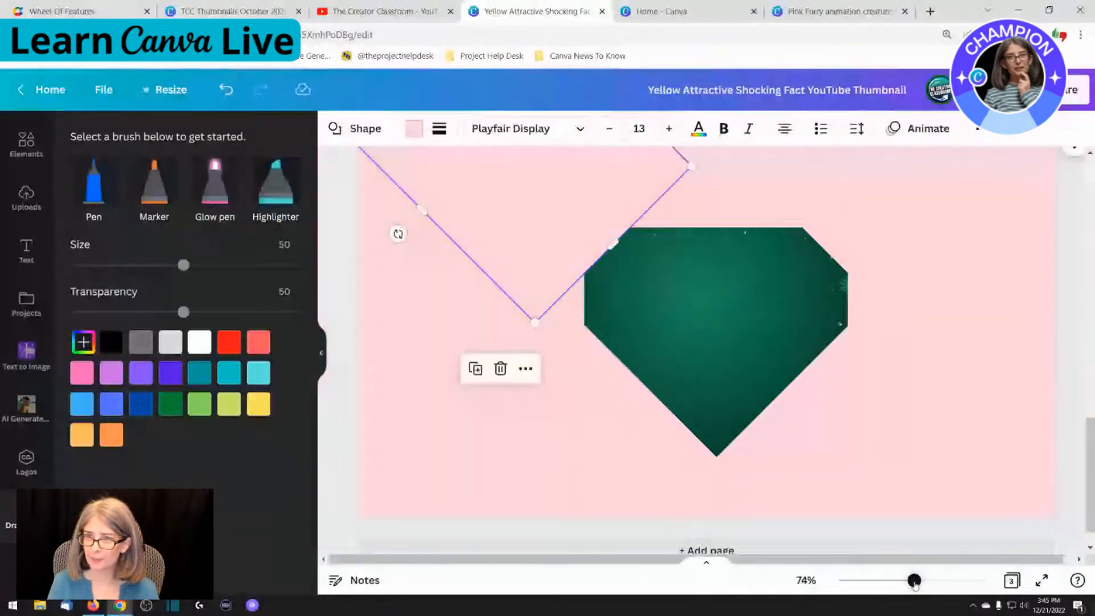
click(1079, 246)
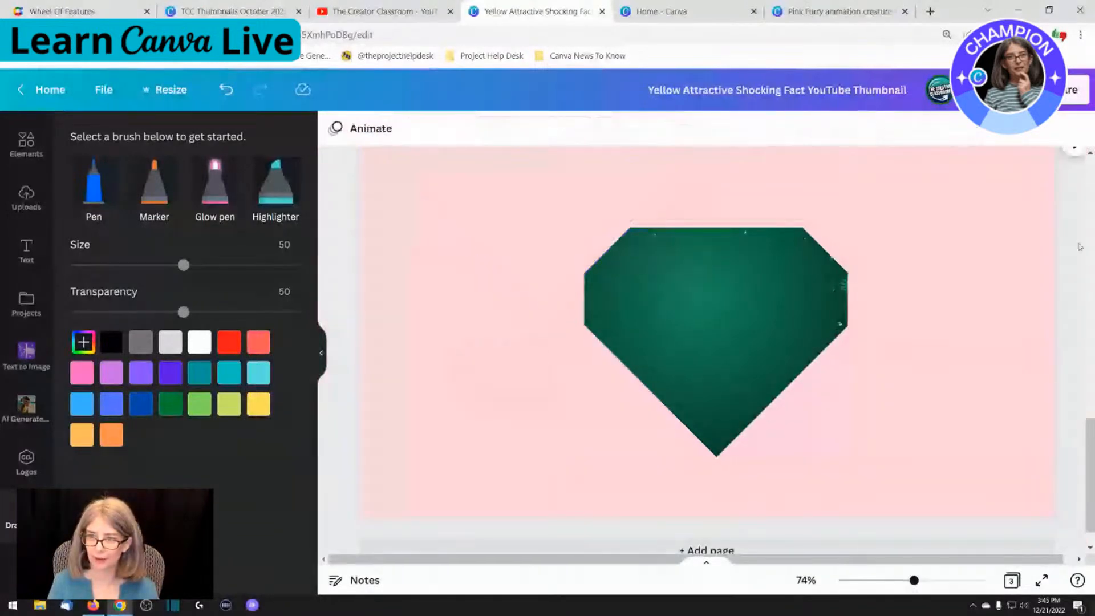
Download only page 3, the cropped green heart design, as a PNG
scroll(1002, 250, up, 1)
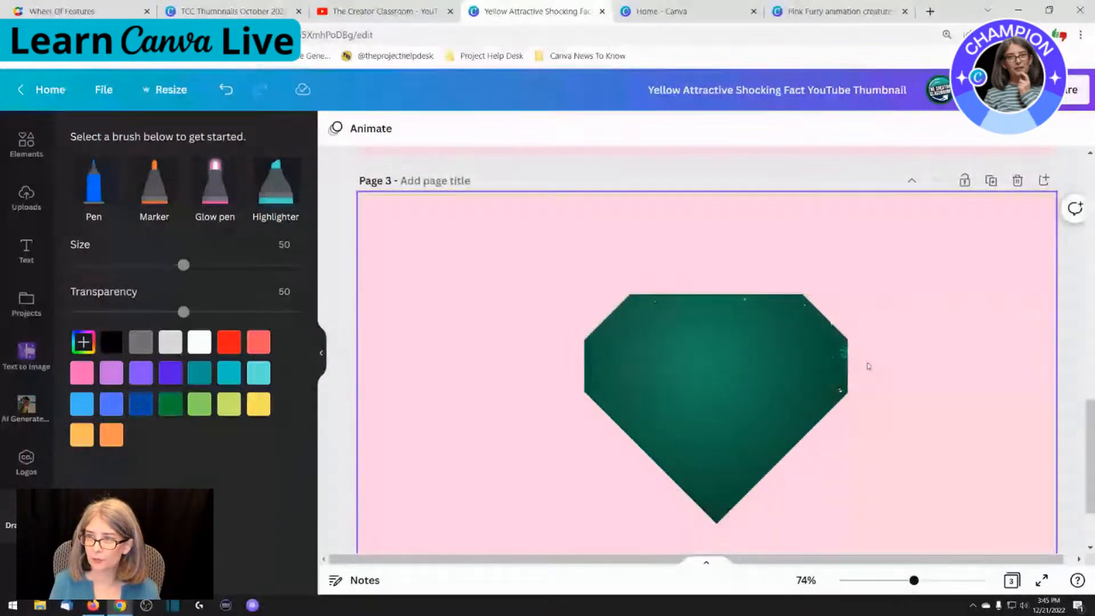
click(1073, 90)
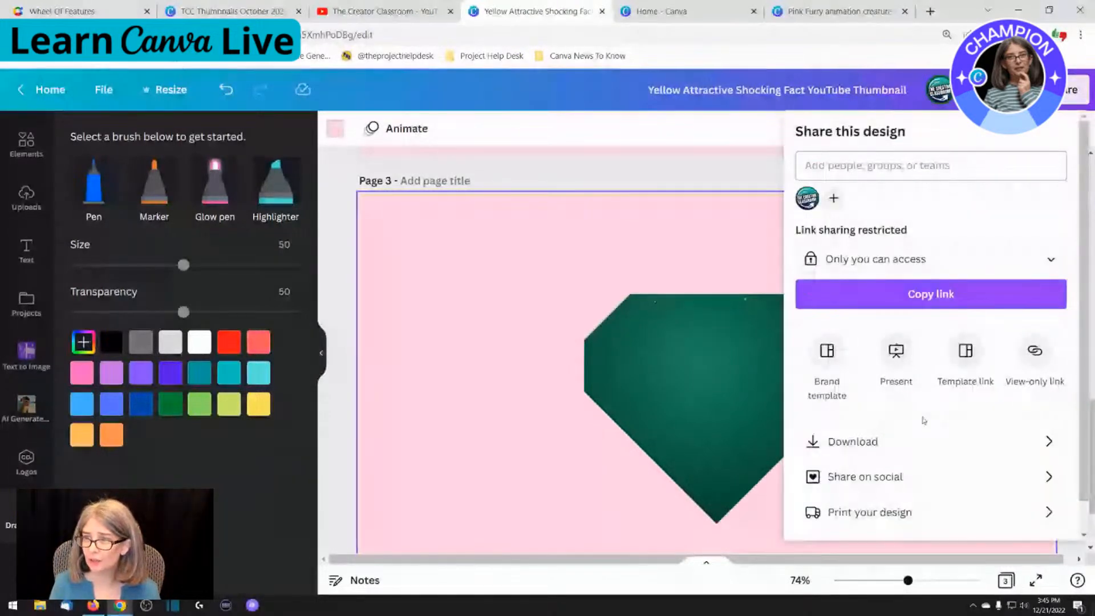
click(922, 440)
click(846, 345)
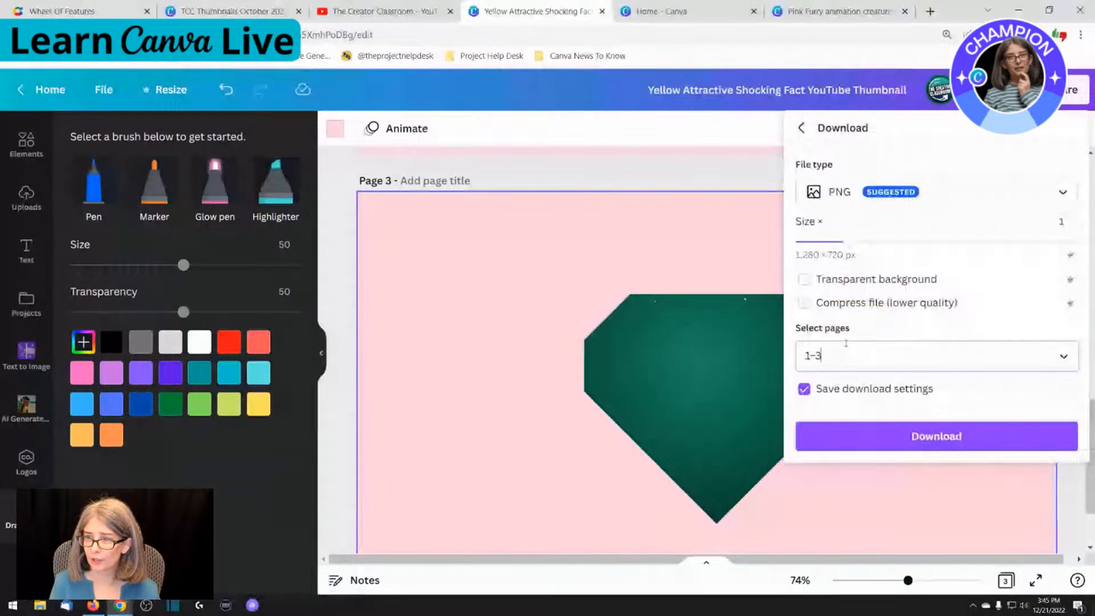
click(921, 156)
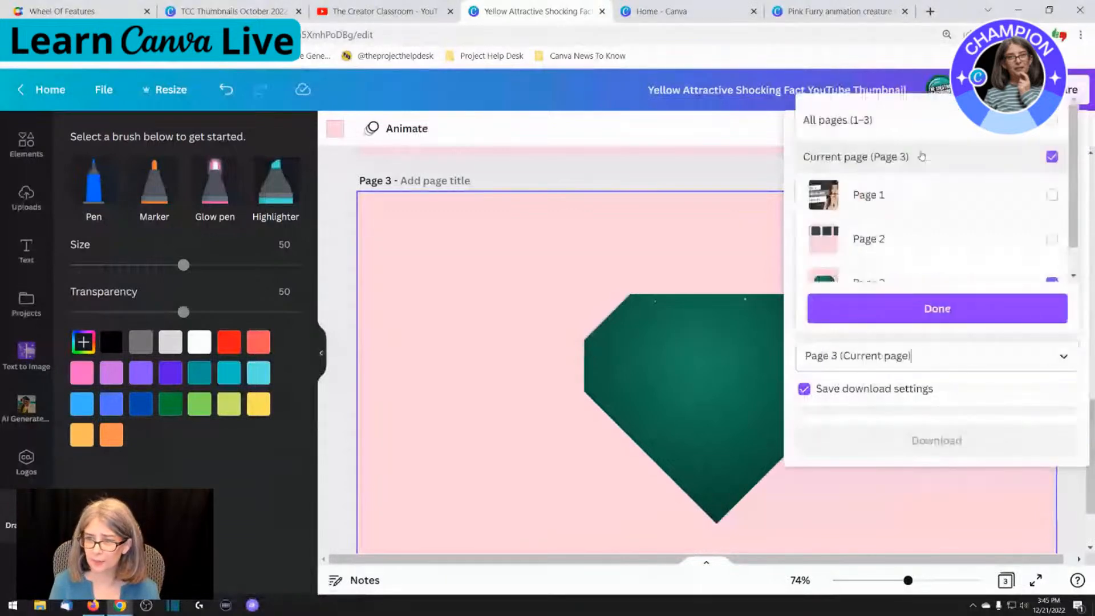
click(935, 308)
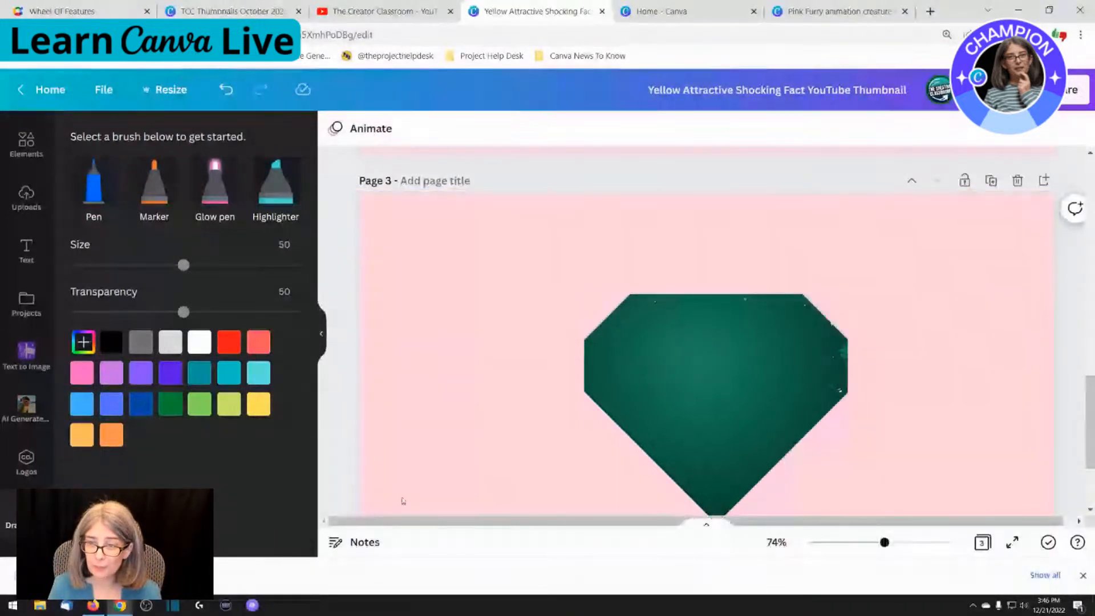
Add a new page after page 3 and upload the downloaded heart image onto it
scroll(690, 497, down, 3)
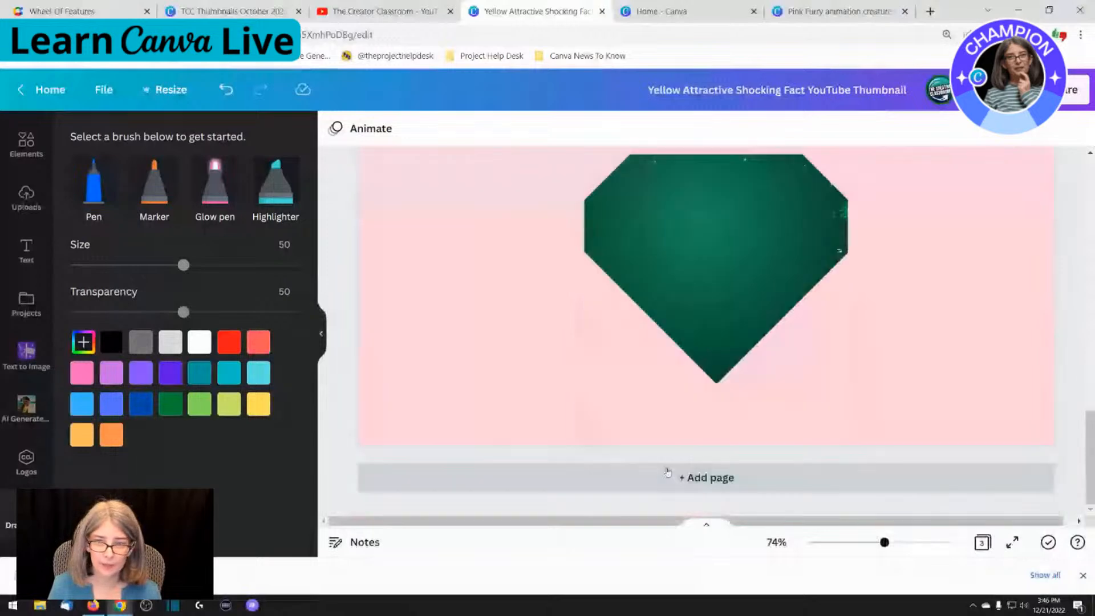
click(667, 475)
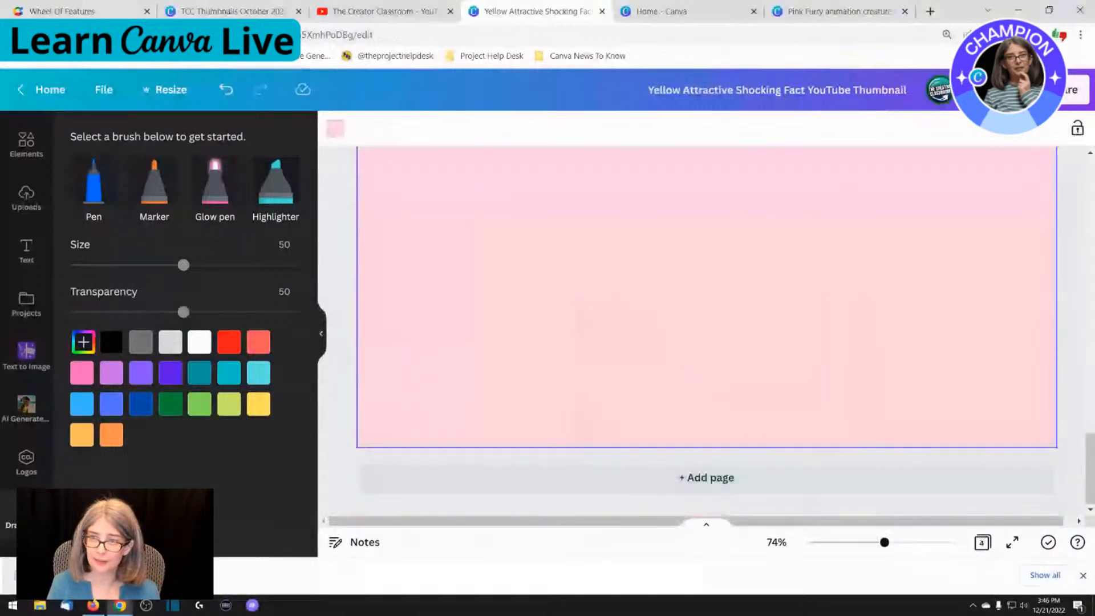
drag(57, 576, 552, 252)
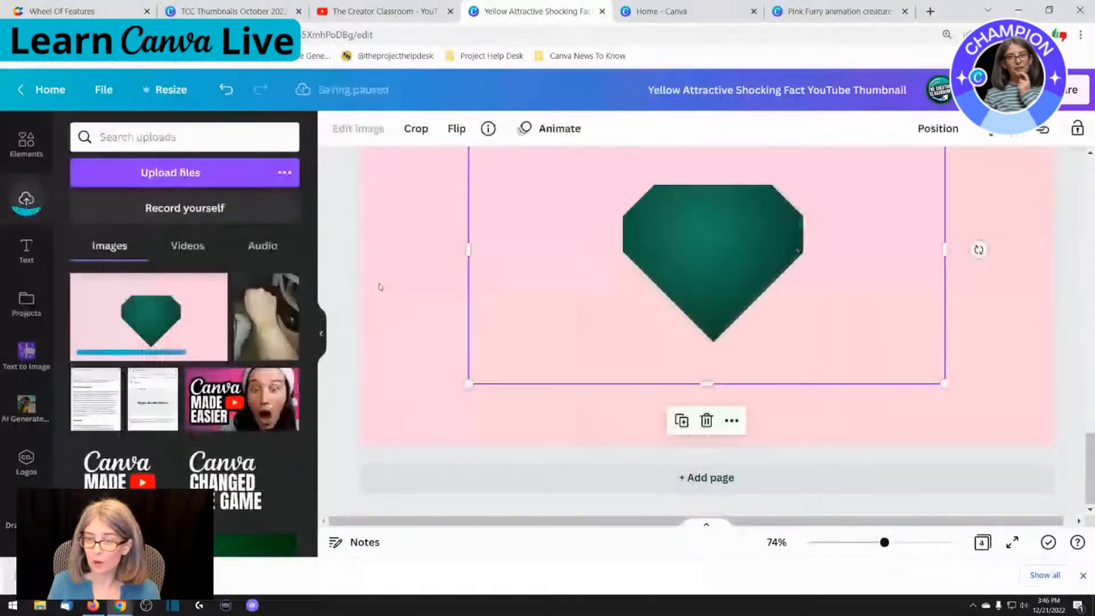
click(381, 287)
Remove the pink background from the heart image on page 4 with Background Remover and apply it
scroll(496, 355, up, 3)
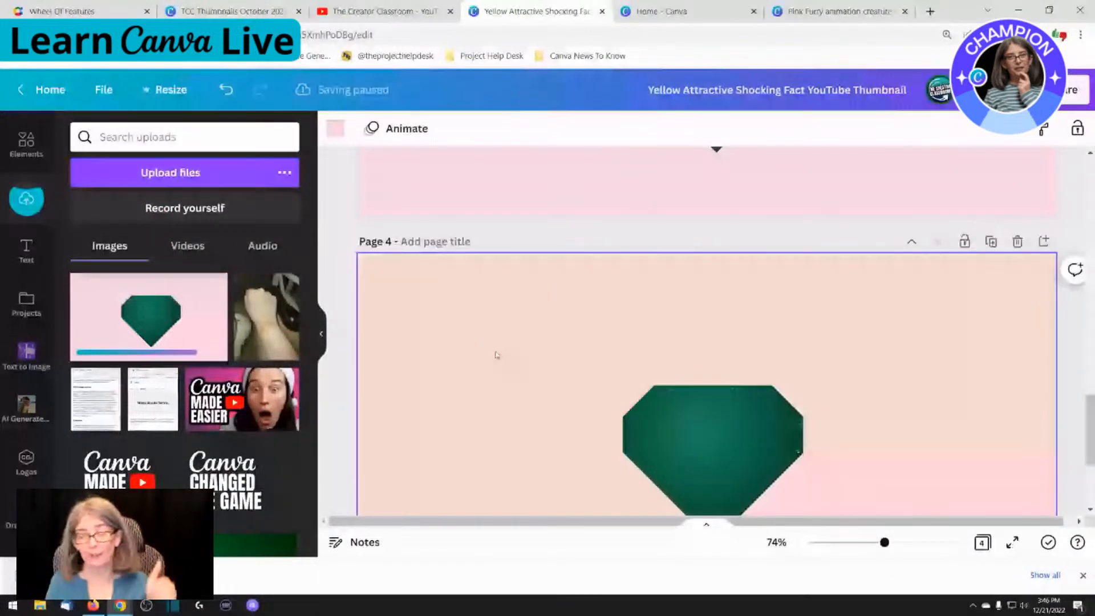
scroll(496, 355, down, 2)
click(579, 391)
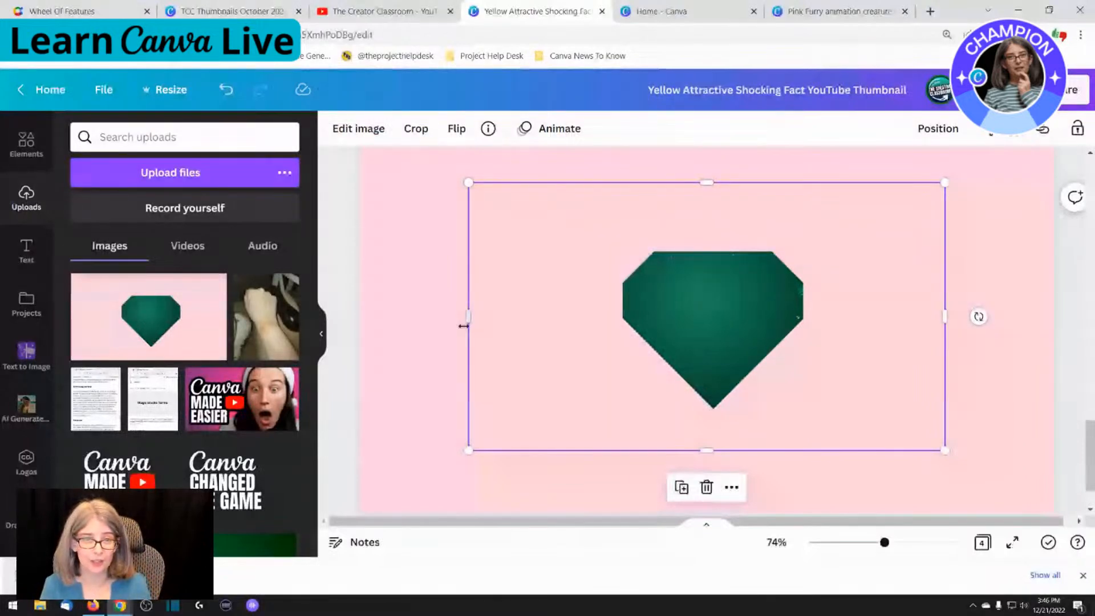
click(372, 133)
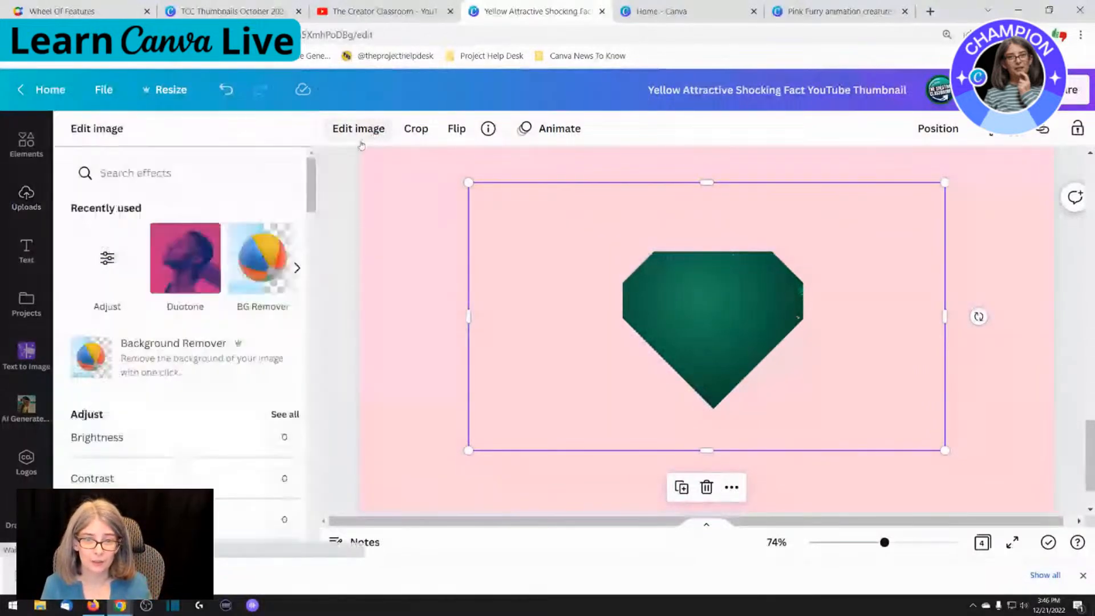
click(178, 375)
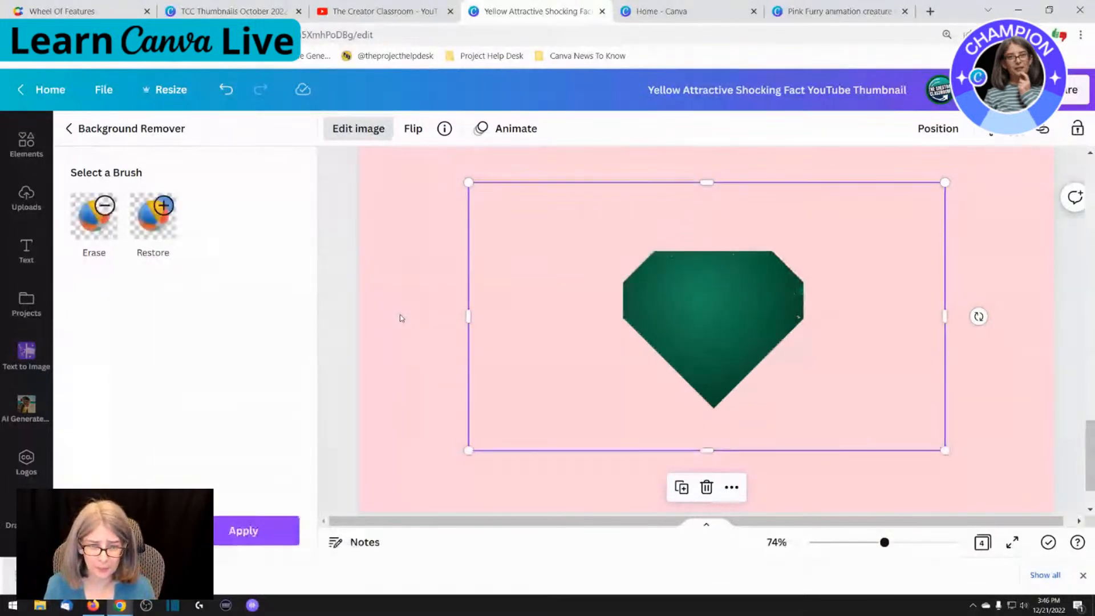
click(274, 525)
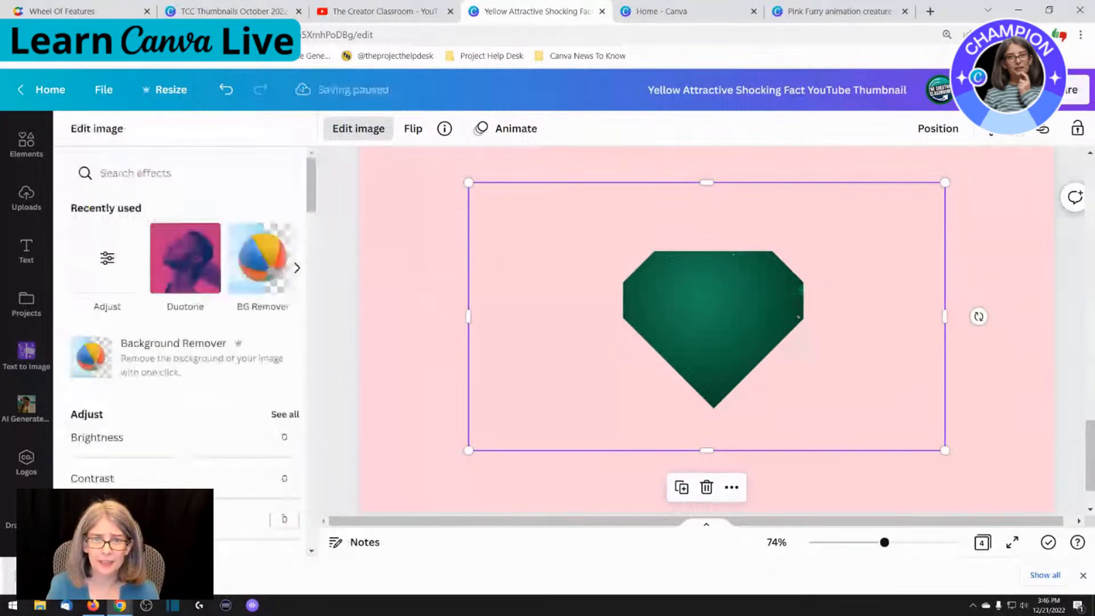
Change the background colour of page 4 to black
click(442, 358)
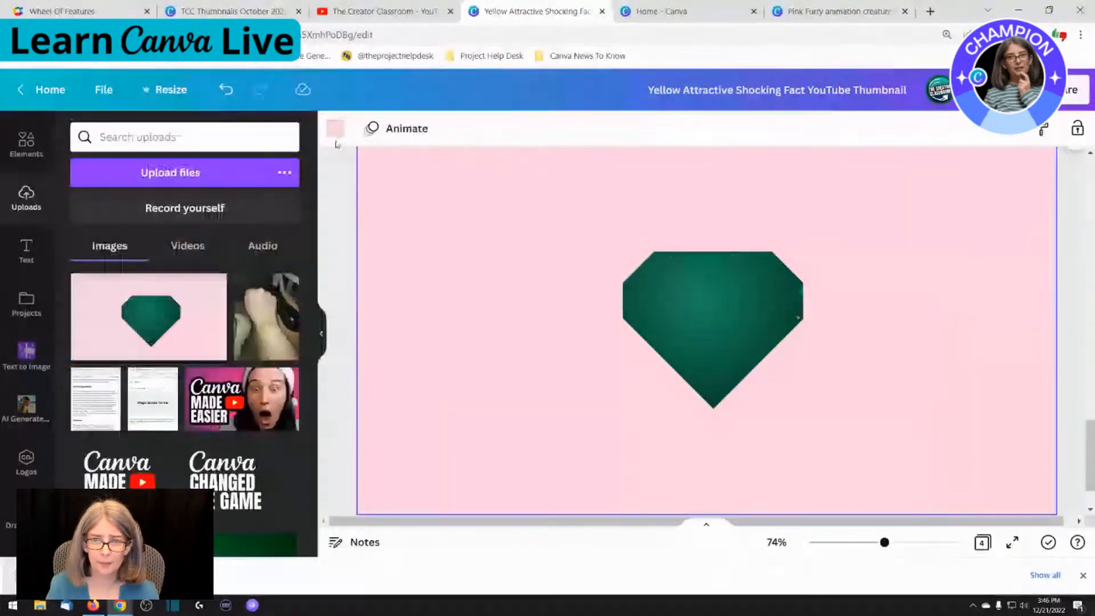
click(335, 131)
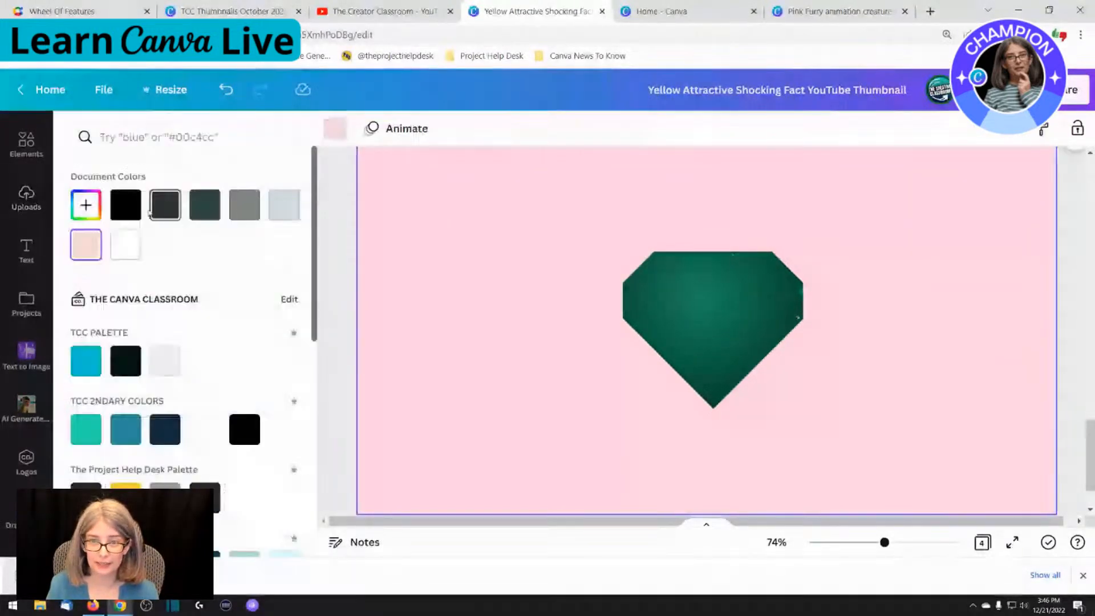
click(127, 206)
Trim the empty area on all four sides of the heart image and move it to the page's upper-left area
click(494, 323)
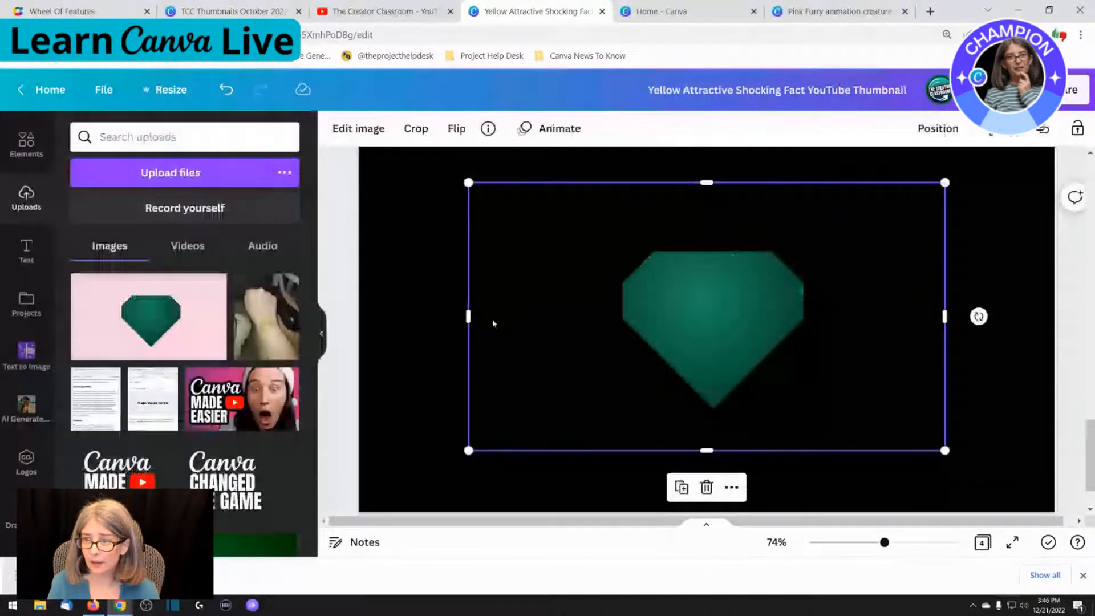
drag(468, 319, 592, 319)
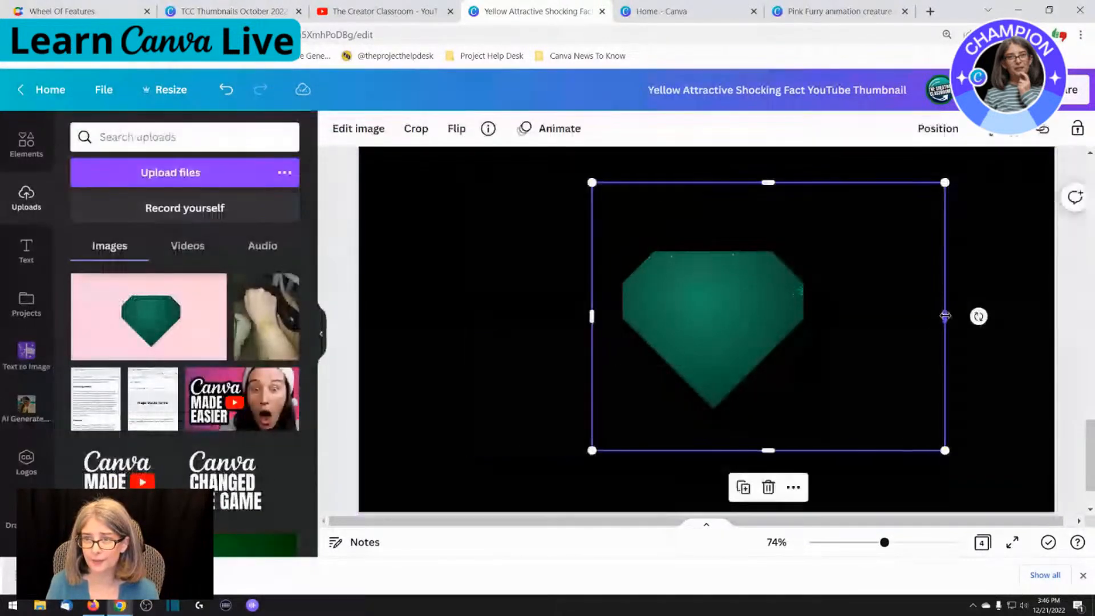
drag(946, 316, 846, 316)
drag(719, 183, 719, 225)
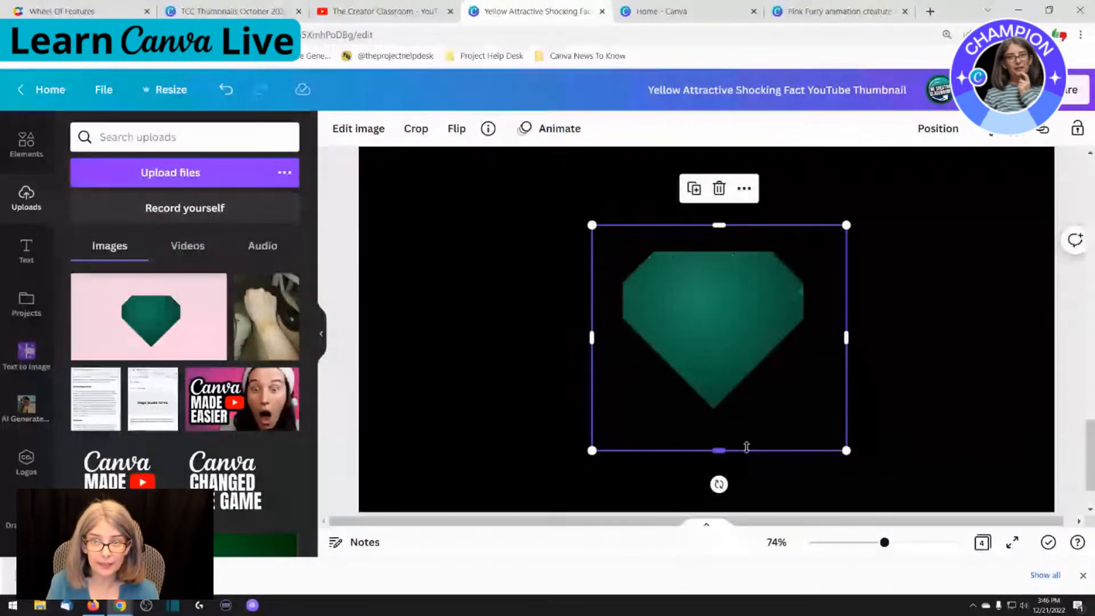
drag(747, 447, 746, 428)
drag(721, 340, 550, 297)
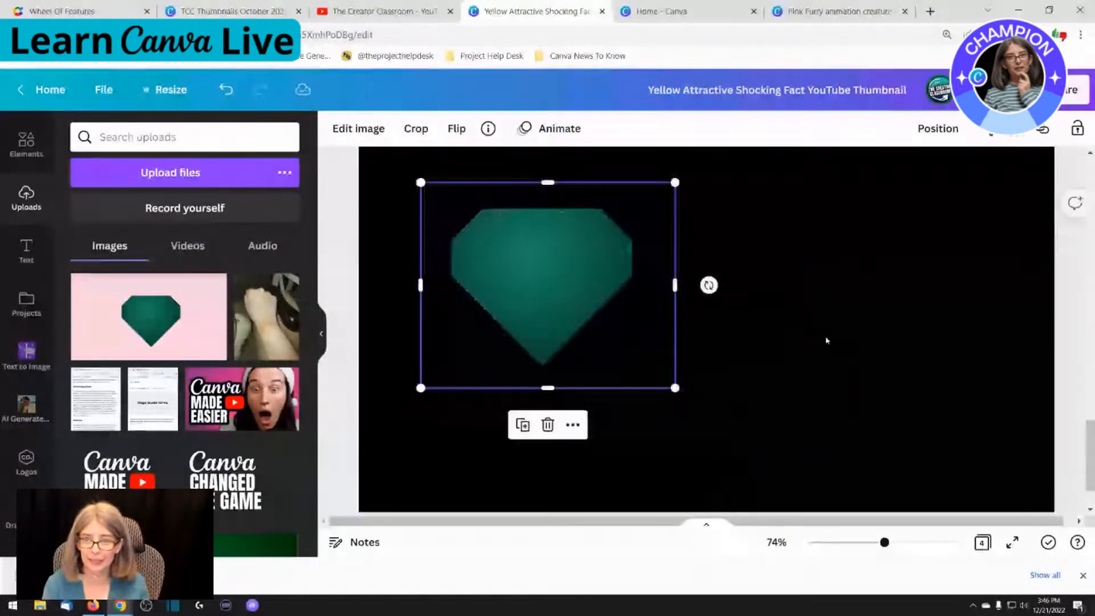
Trim the image's right, bottom and left edges closer to the green heart and clear the selection
click(825, 339)
click(551, 265)
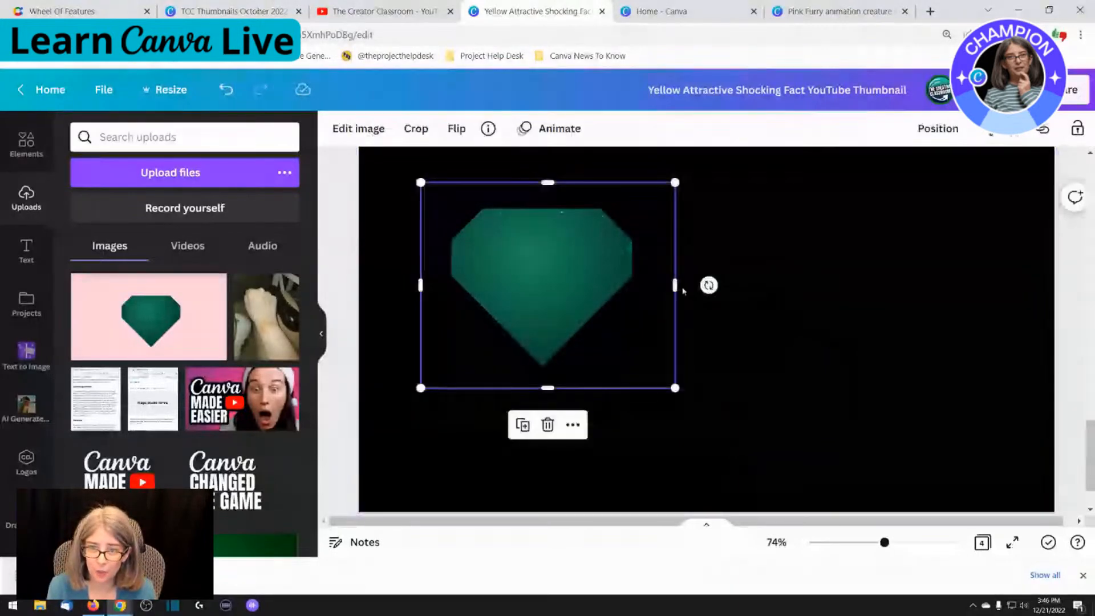
drag(674, 285, 660, 286)
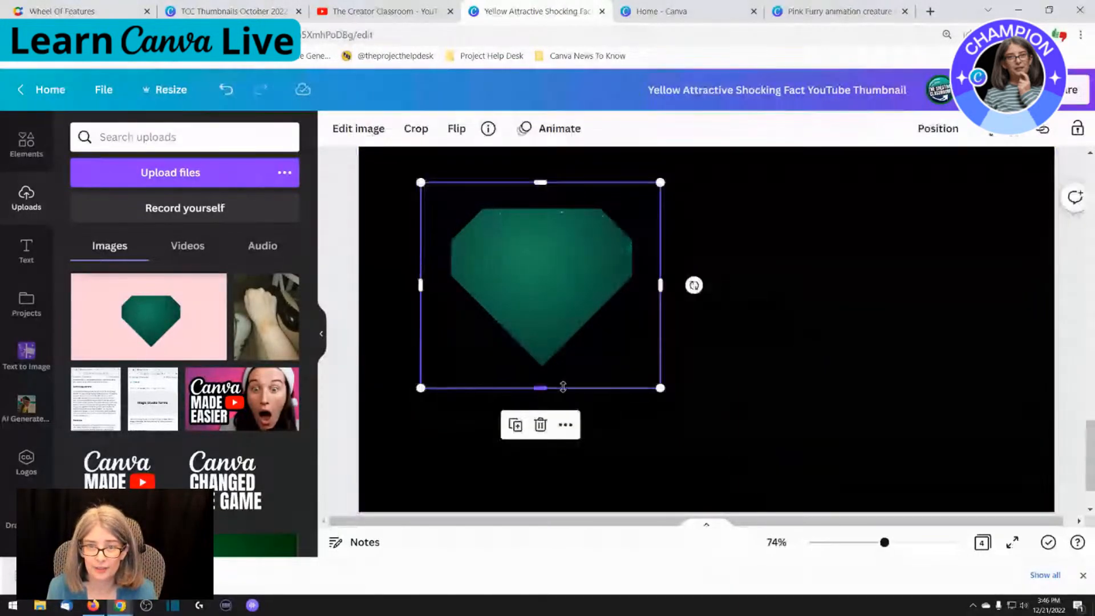
drag(541, 388, 562, 381)
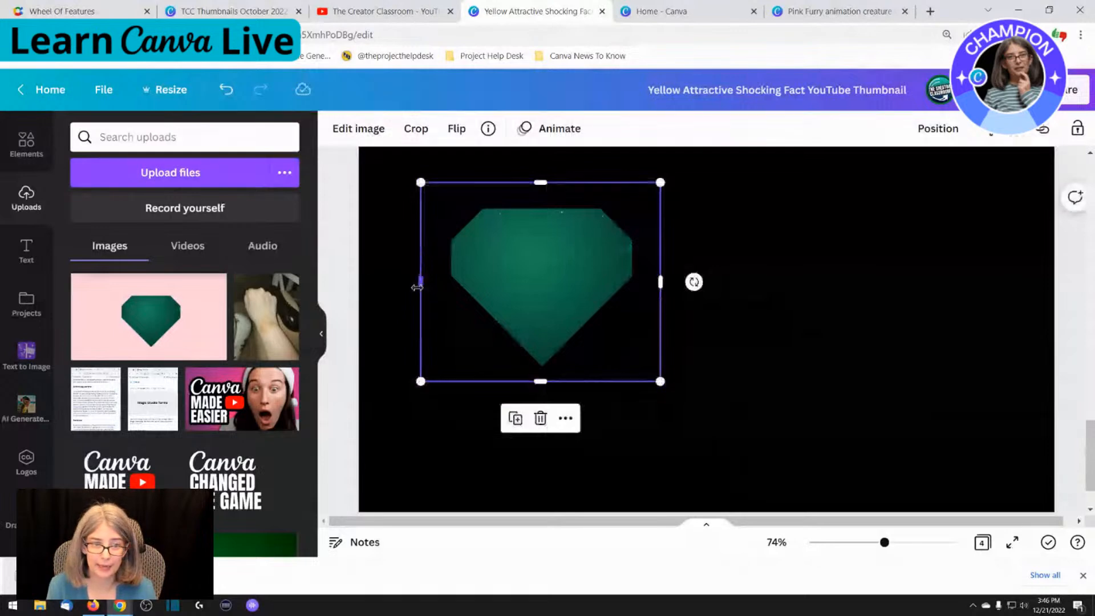
drag(417, 286, 432, 287)
click(777, 300)
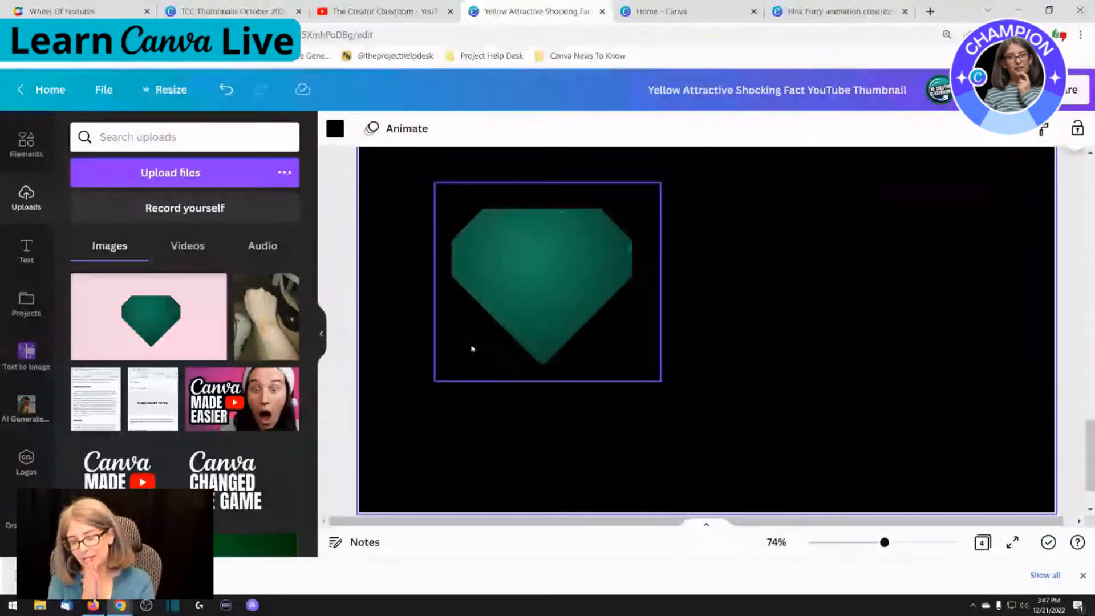
click(547, 249)
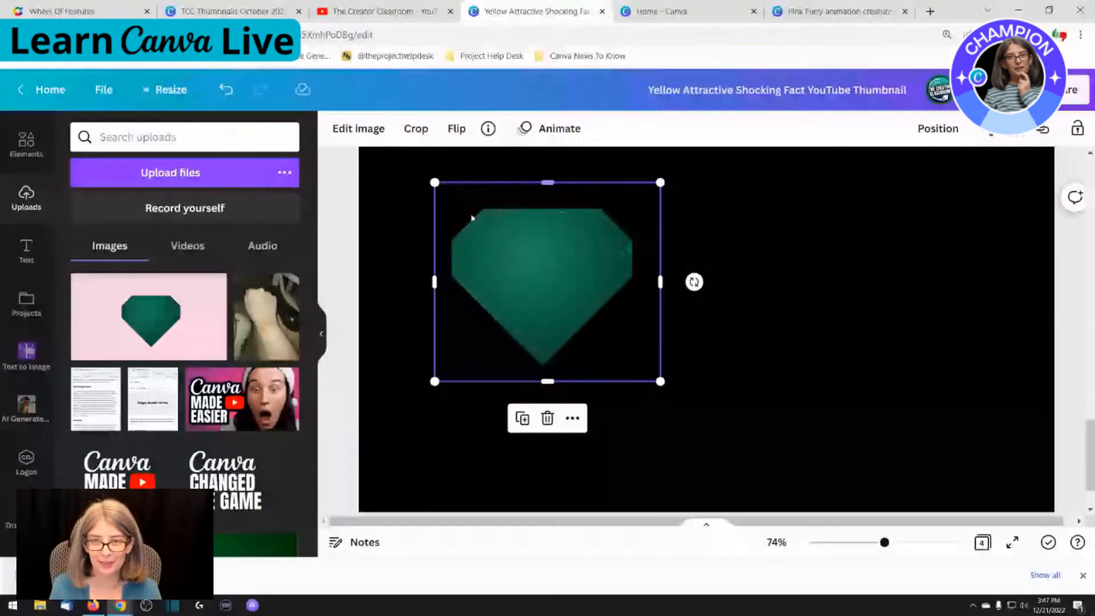
click(397, 248)
click(531, 311)
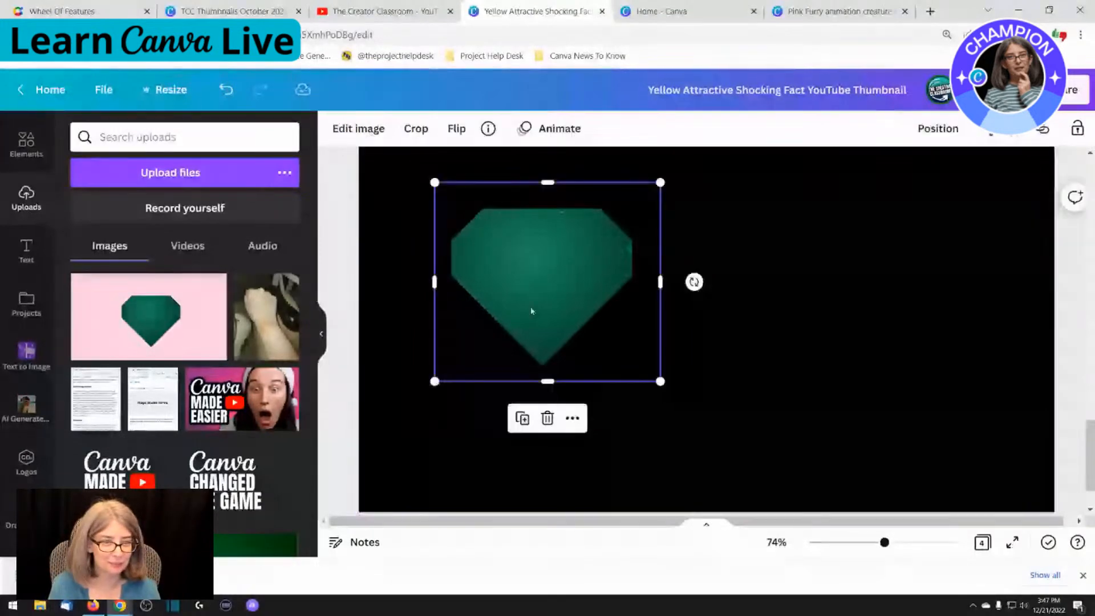
click(773, 329)
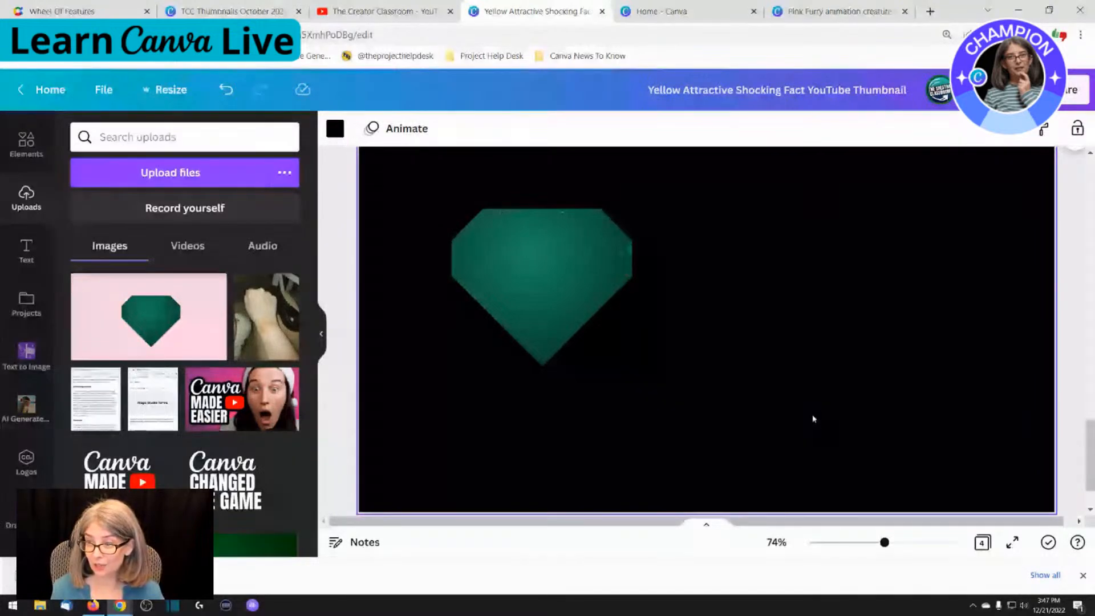
Trim the right edge of the heart image on page 4 slightly further and deselect it
drag(1089, 431, 1090, 427)
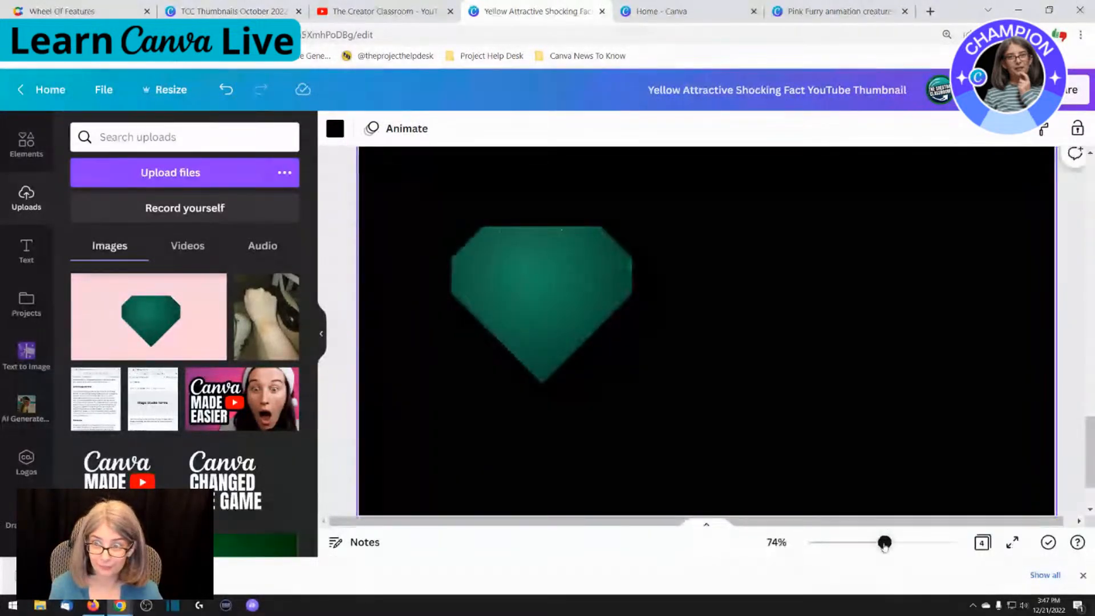
drag(884, 542, 872, 542)
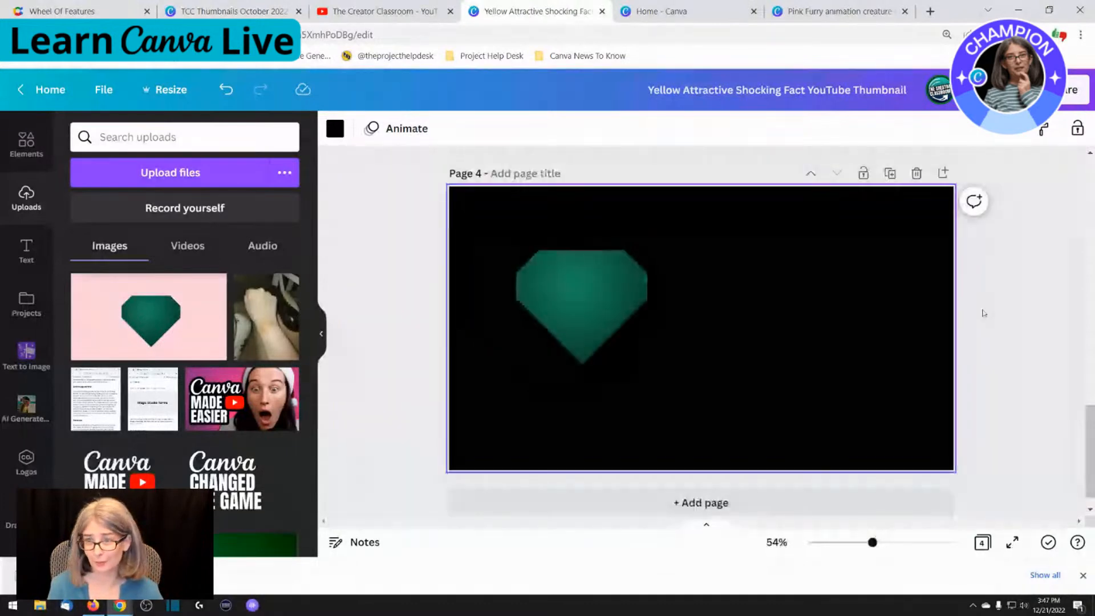
click(602, 322)
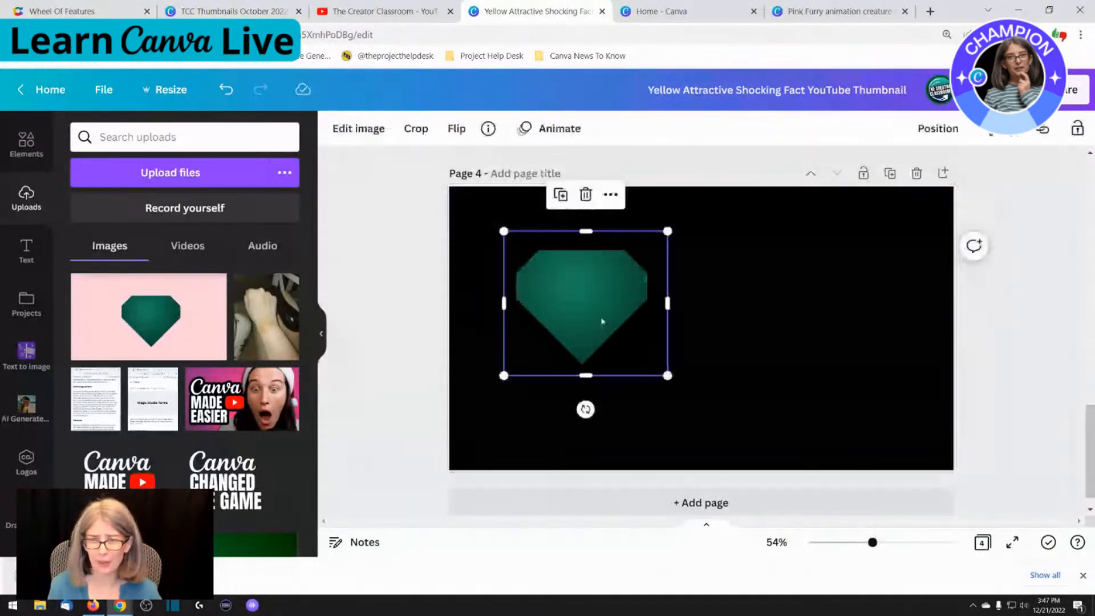
drag(665, 309, 659, 308)
click(327, 266)
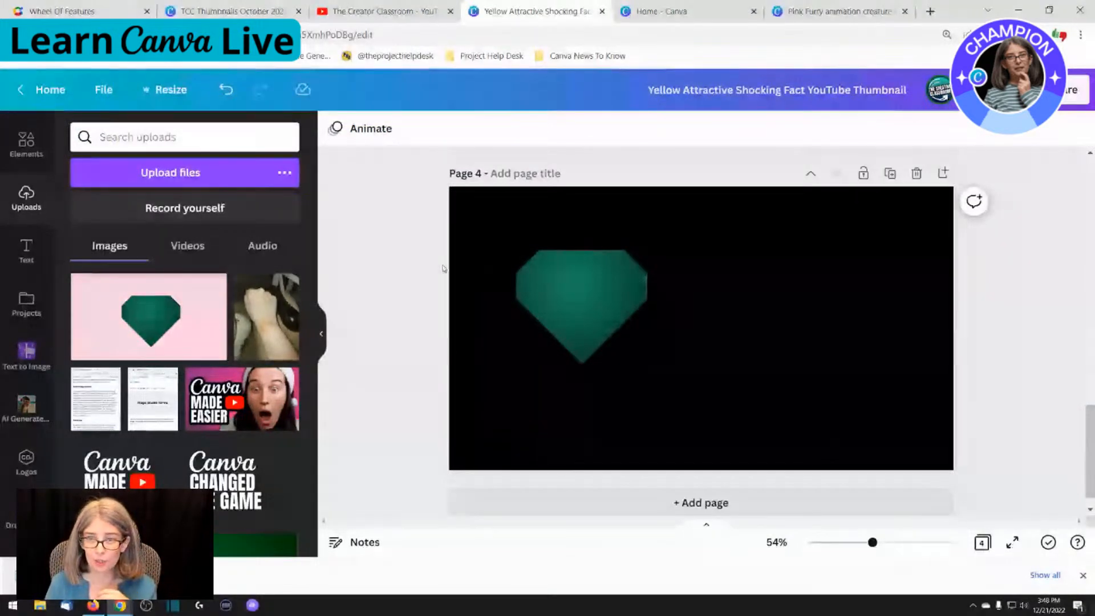
click(575, 295)
scroll(456, 336, up, 5)
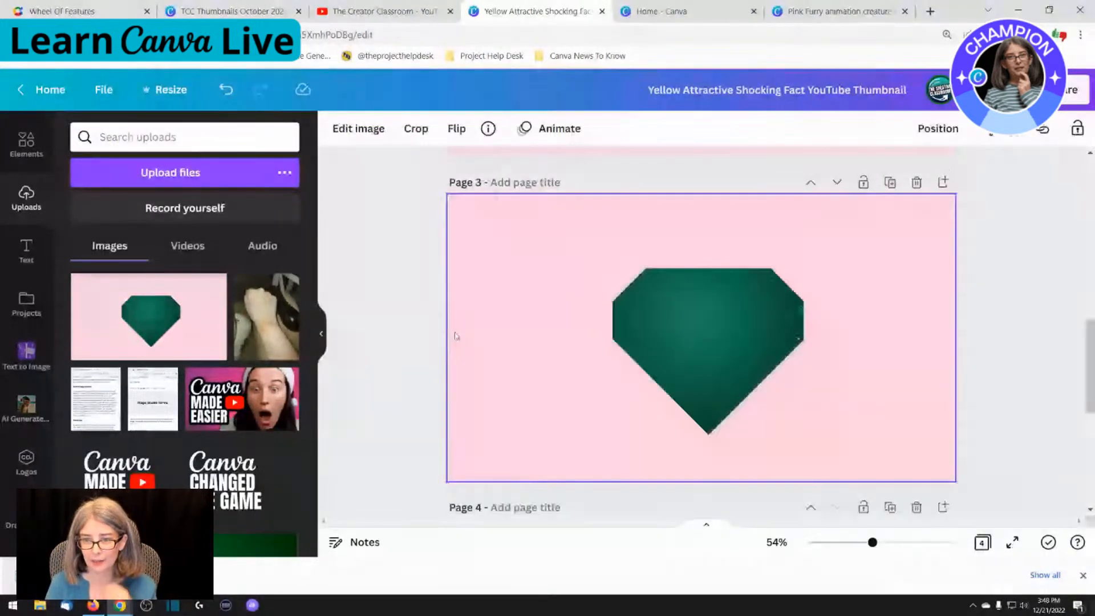
scroll(456, 336, up, 10)
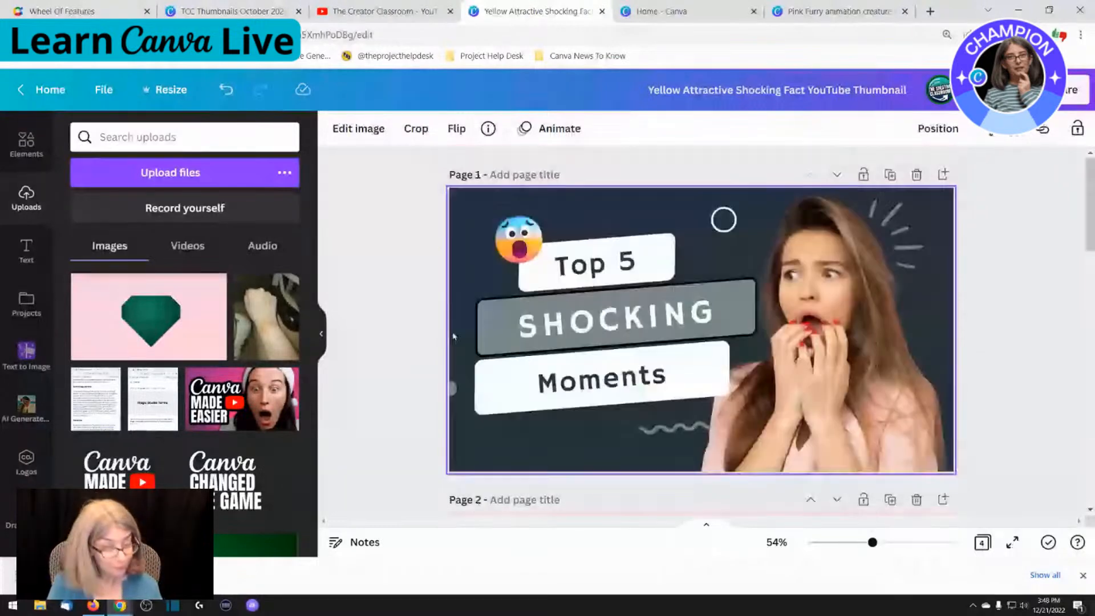
scroll(514, 399, down, 15)
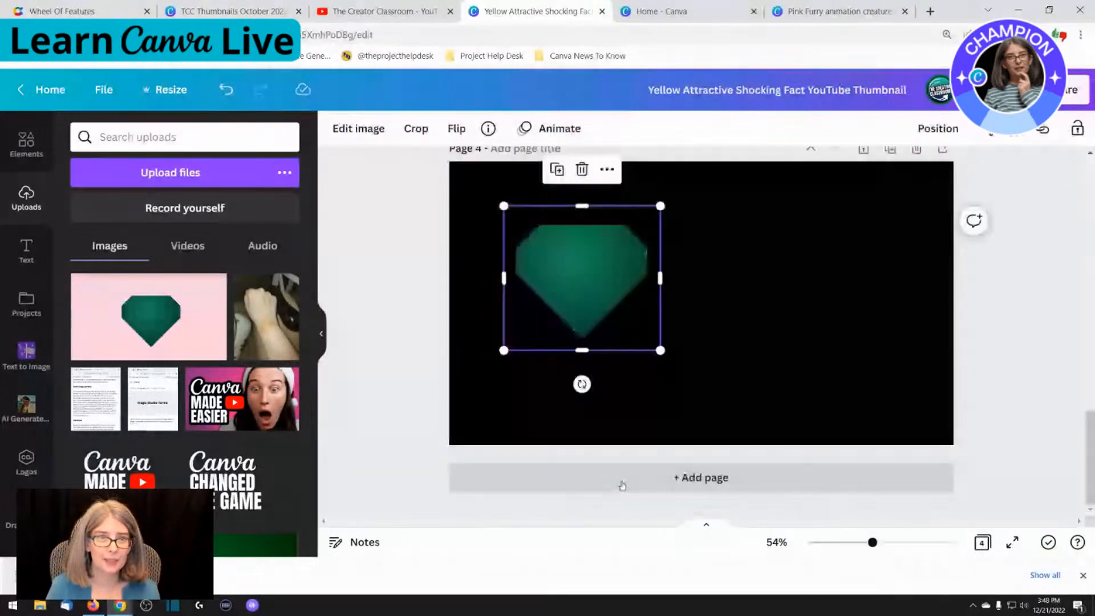
Switch to the Wheel Of Features page on wheelofnames.com and spin the wheel to pick a feature
click(78, 13)
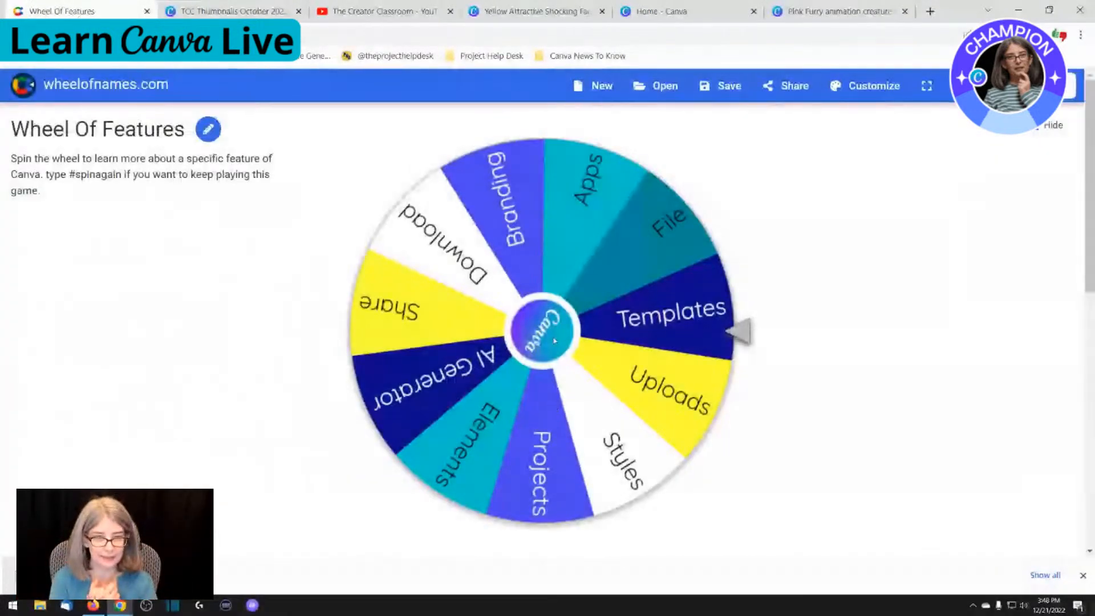
click(555, 340)
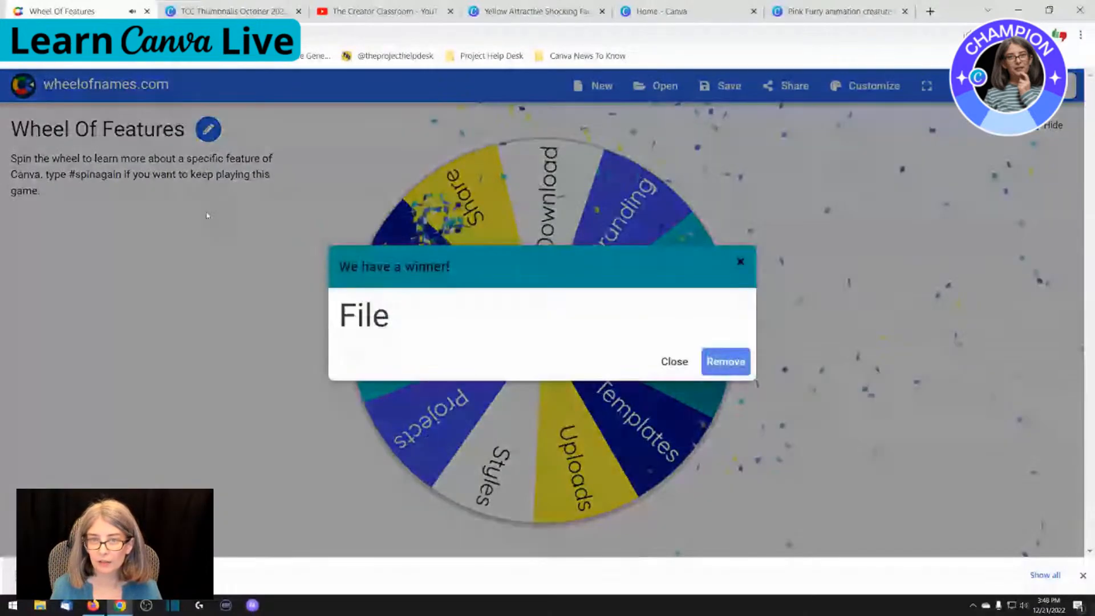
Dismiss the wheel result, return to the Yellow Attractive Shocking Fact YouTube Thumbnail design in Canva, and deselect the heart image
click(675, 363)
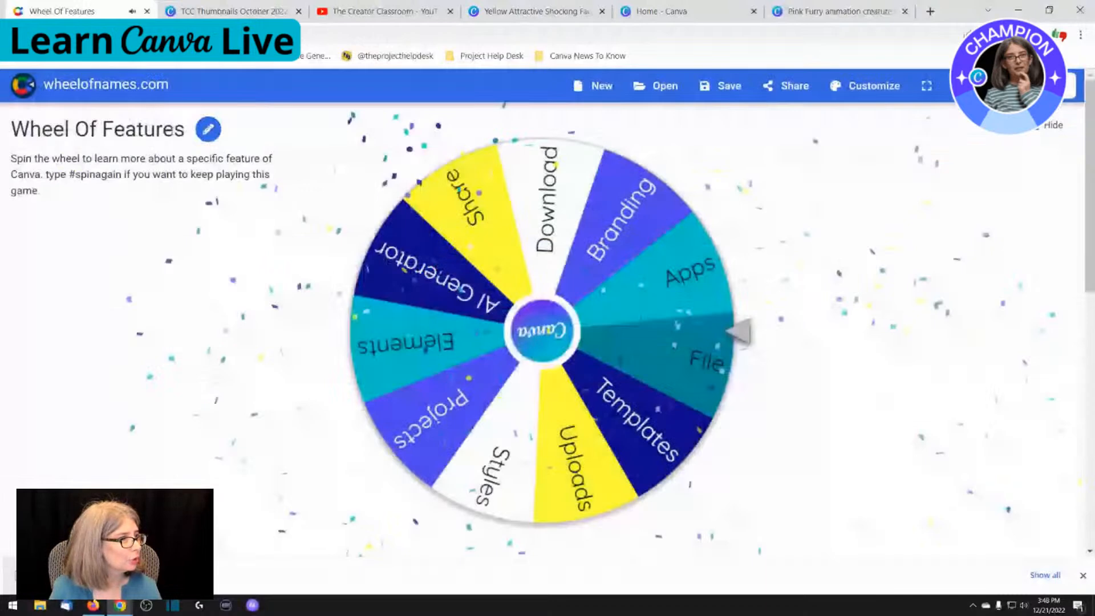
click(535, 12)
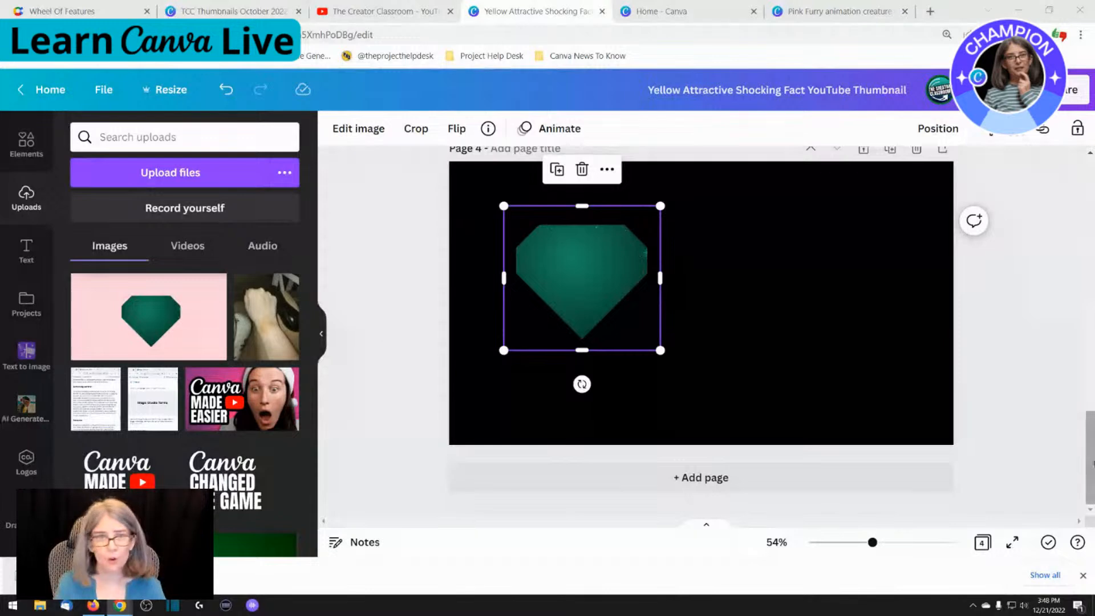
click(1083, 576)
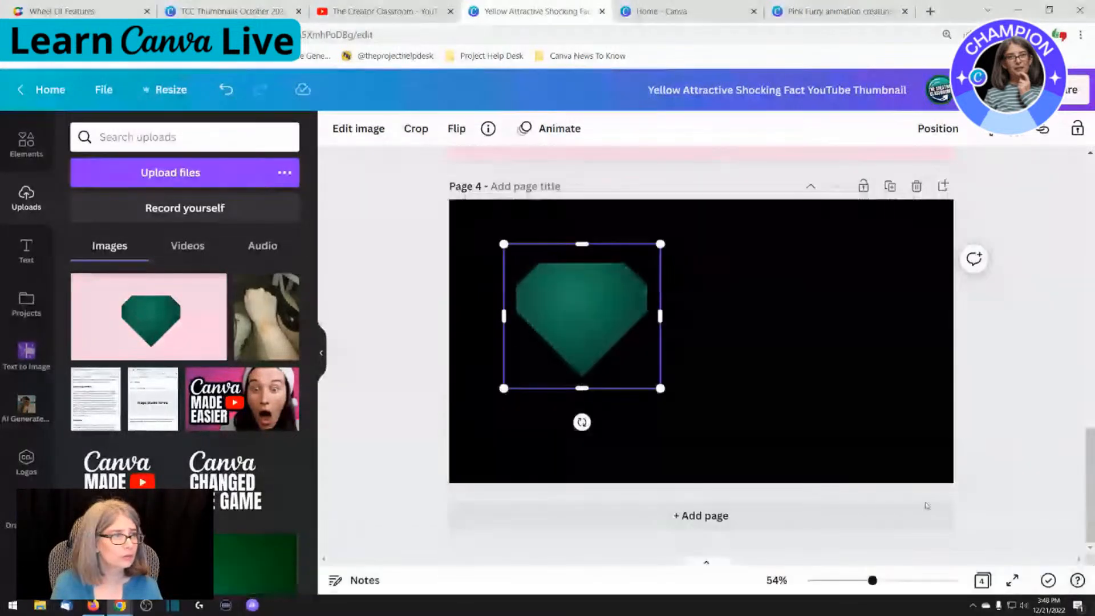
click(388, 209)
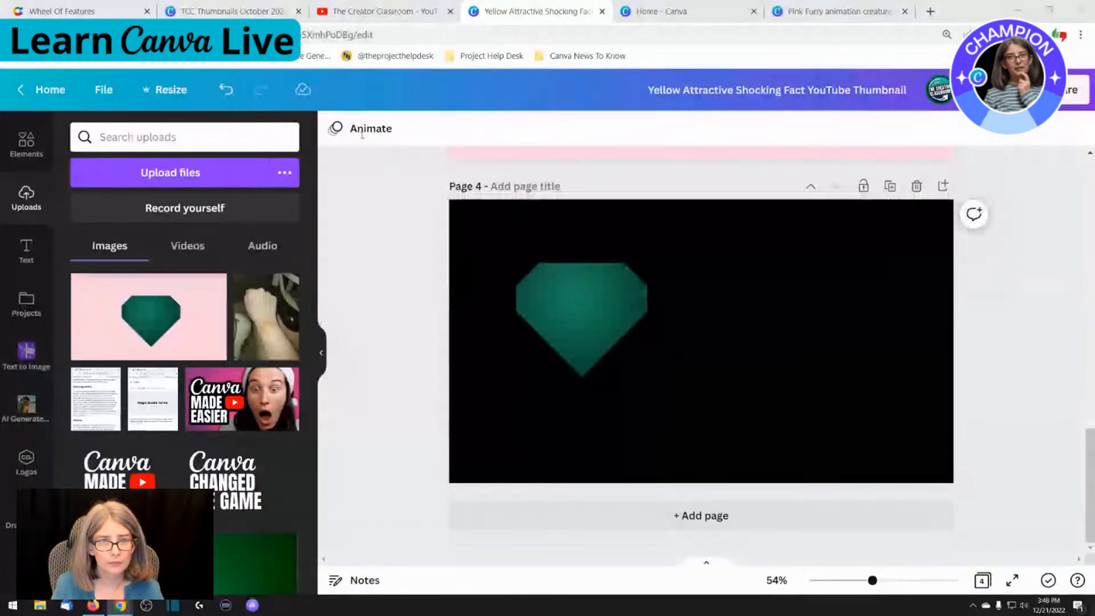
Turn on rulers and guides, and try a horizontal guide across the heart's upper edge on page 4 before removing it
click(98, 94)
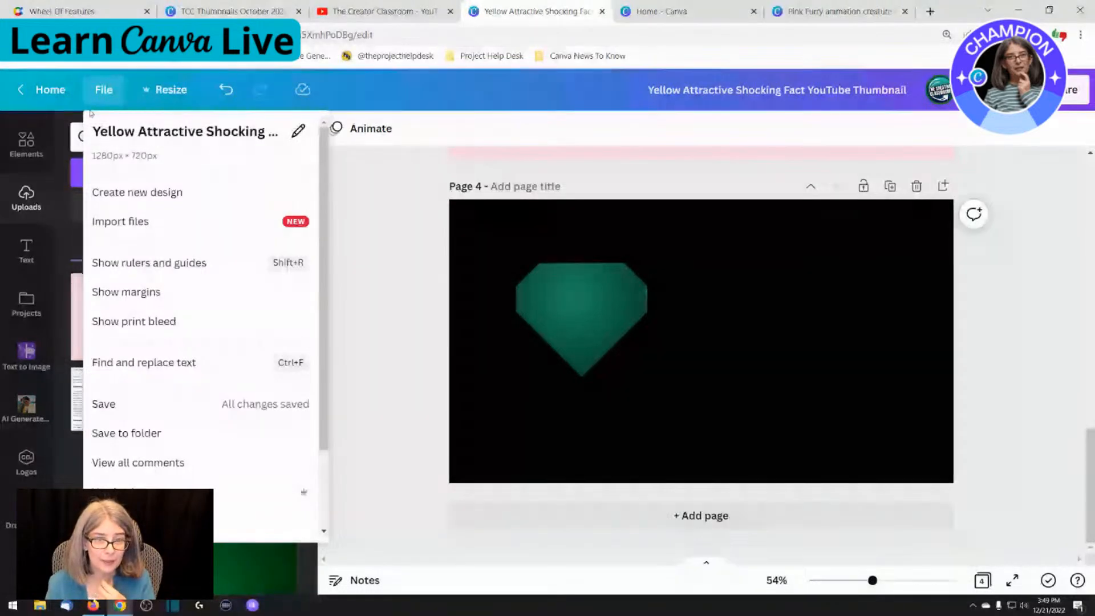
click(141, 270)
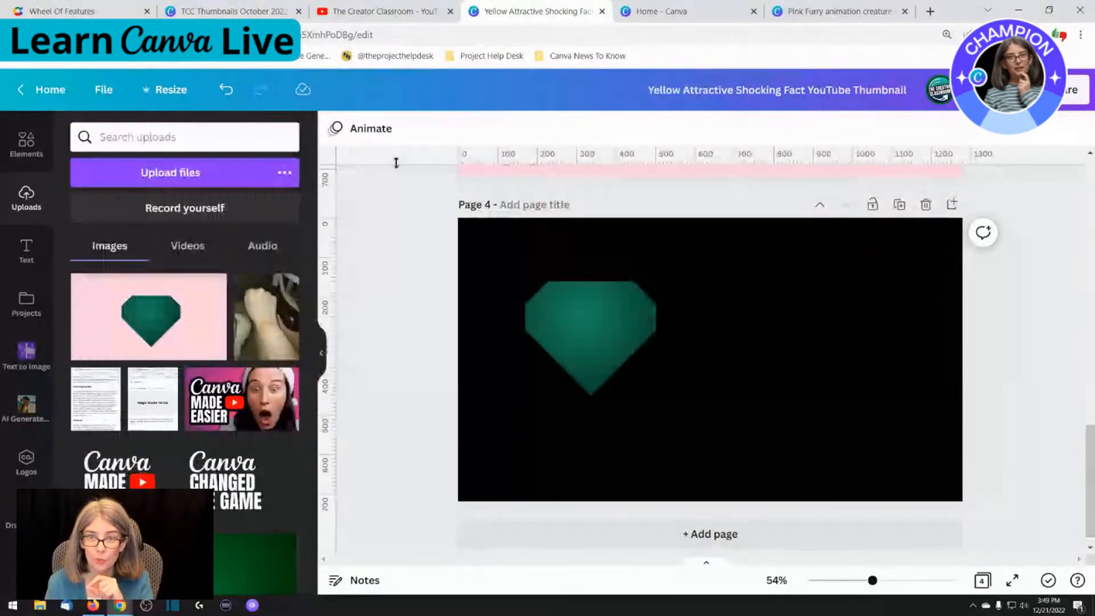
drag(471, 161, 463, 282)
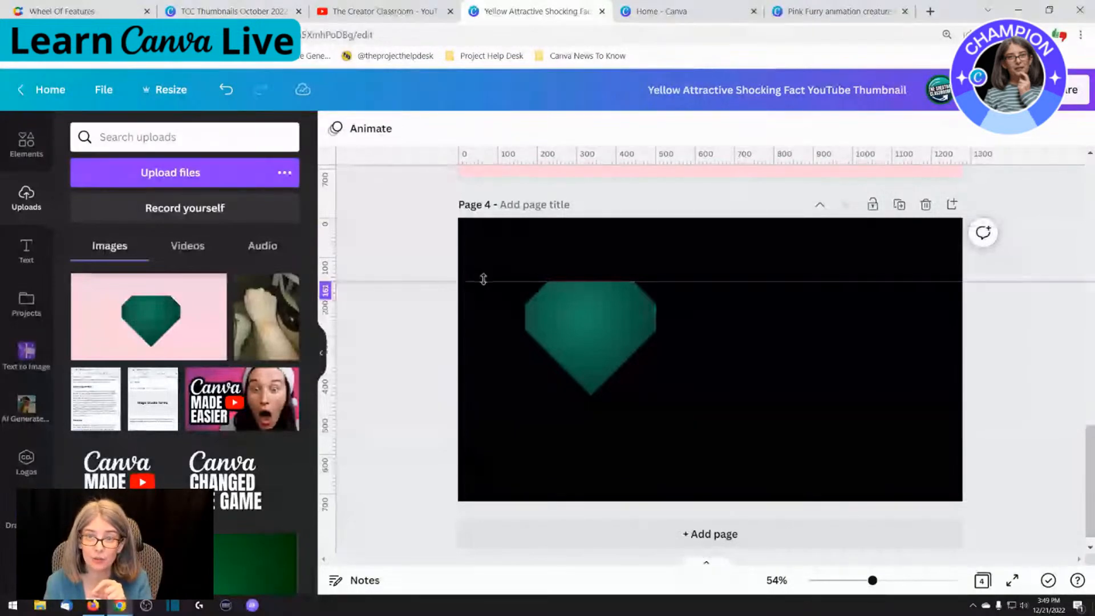
drag(481, 281, 505, 165)
Add two horizontal guides to page 1, one near its upper edge and one near its lower edge
scroll(512, 207, up, 6)
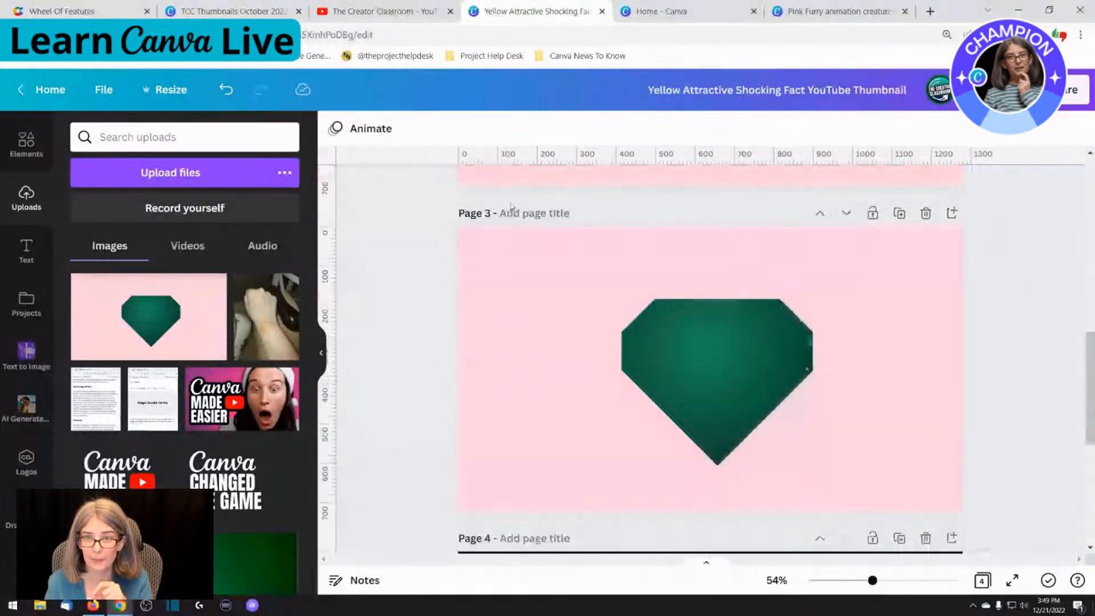
scroll(511, 207, up, 10)
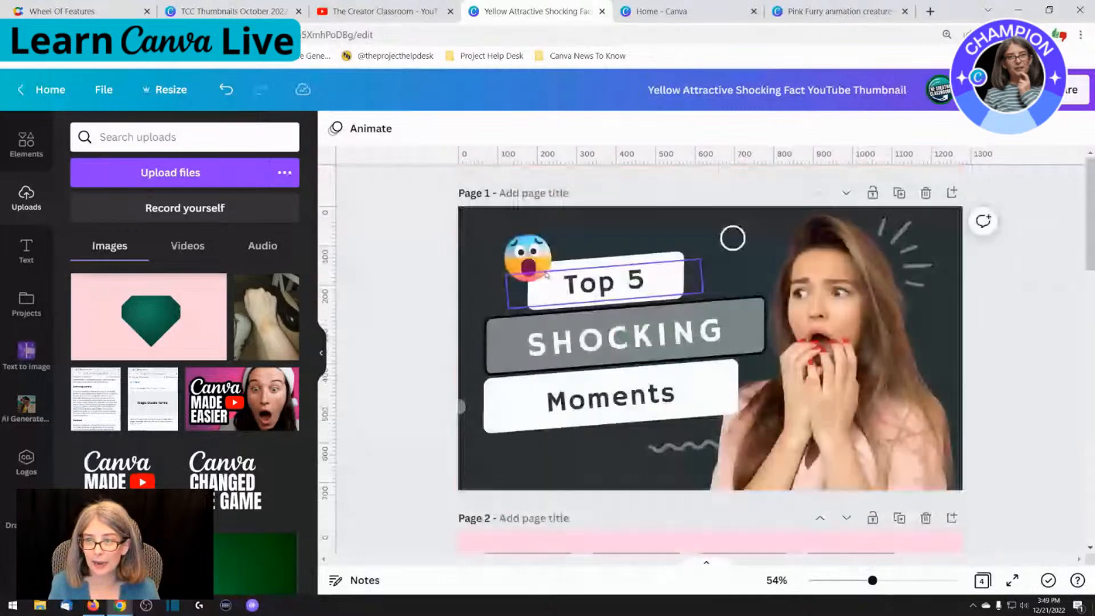
drag(571, 158, 571, 231)
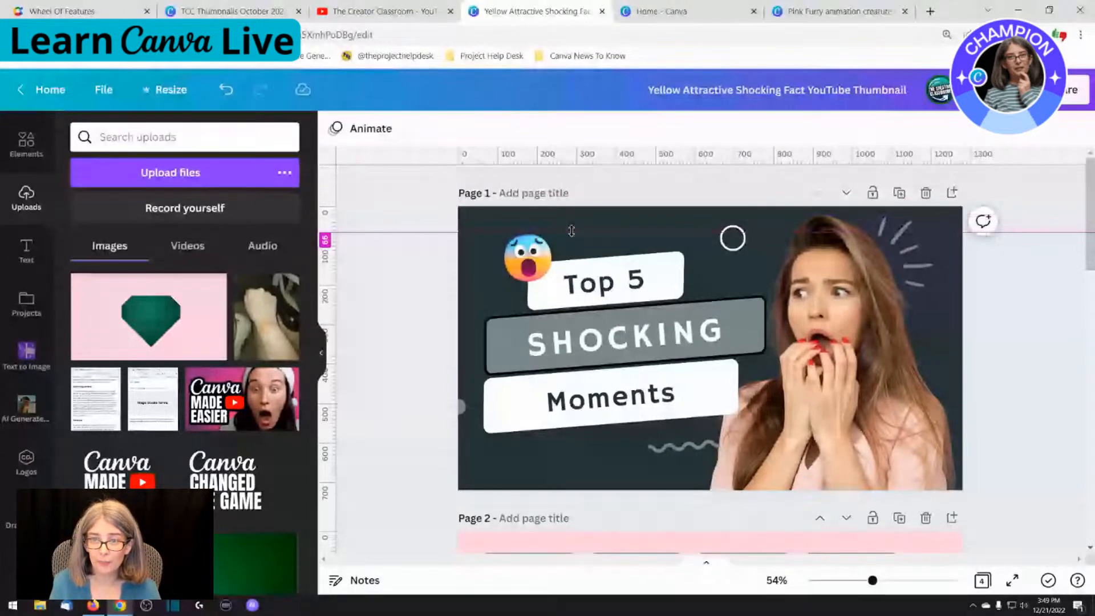
drag(574, 158, 595, 466)
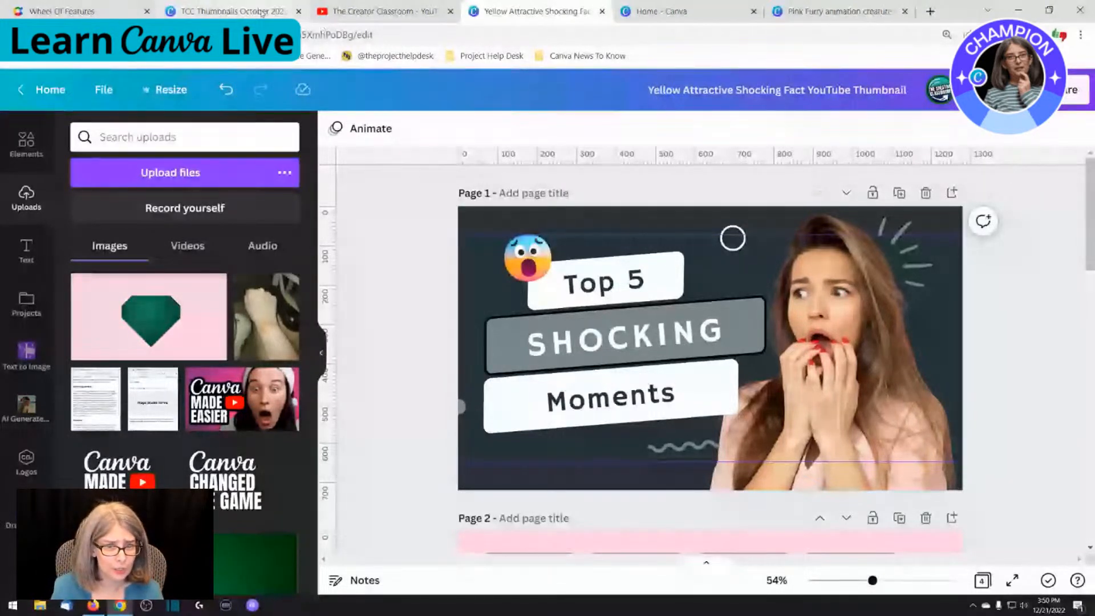
Use Find and replace text to search the design for "SHocking"
mouse_move(262, 12)
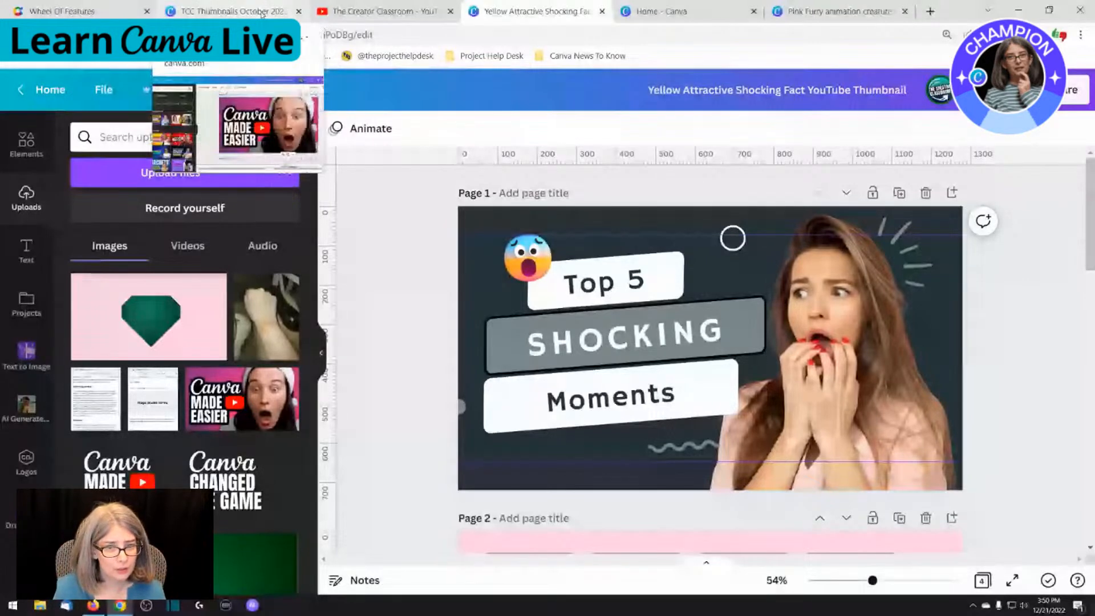
click(105, 90)
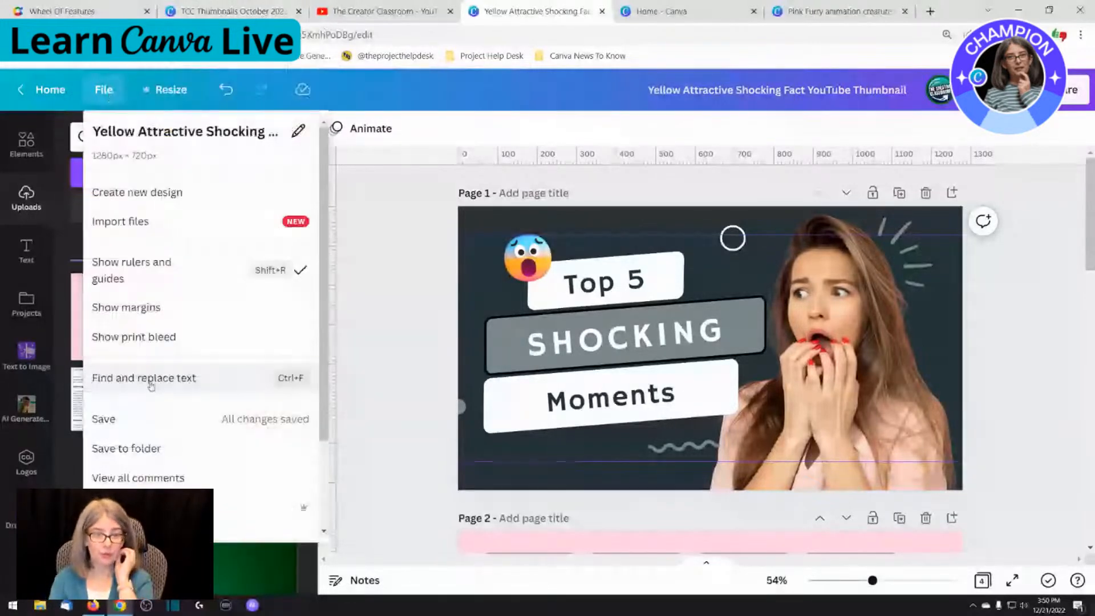
scroll(233, 375, down, 2)
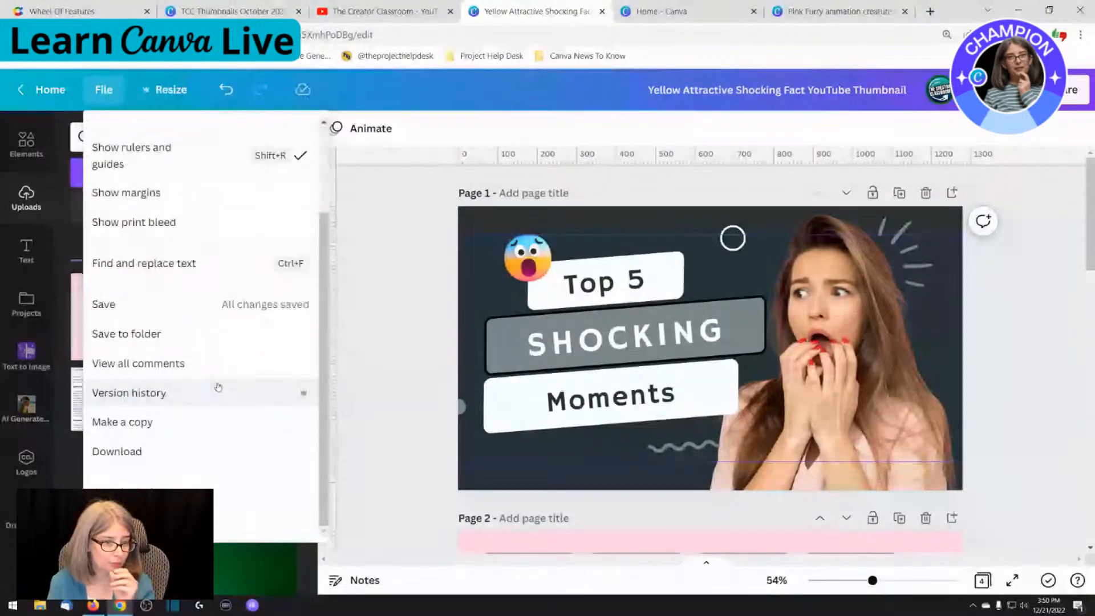
scroll(218, 387, up, 2)
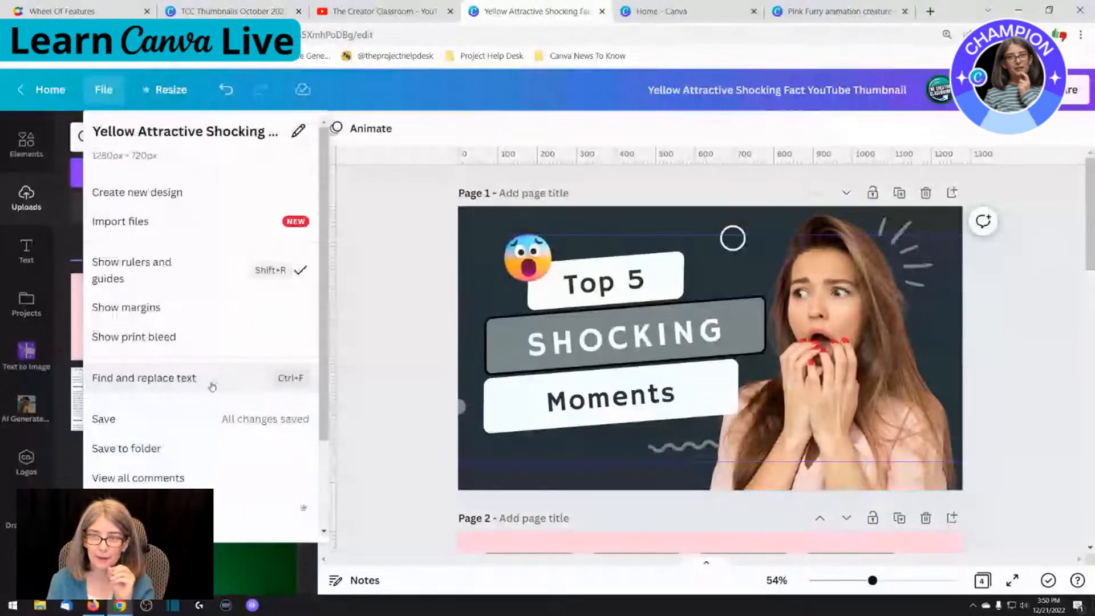
click(213, 385)
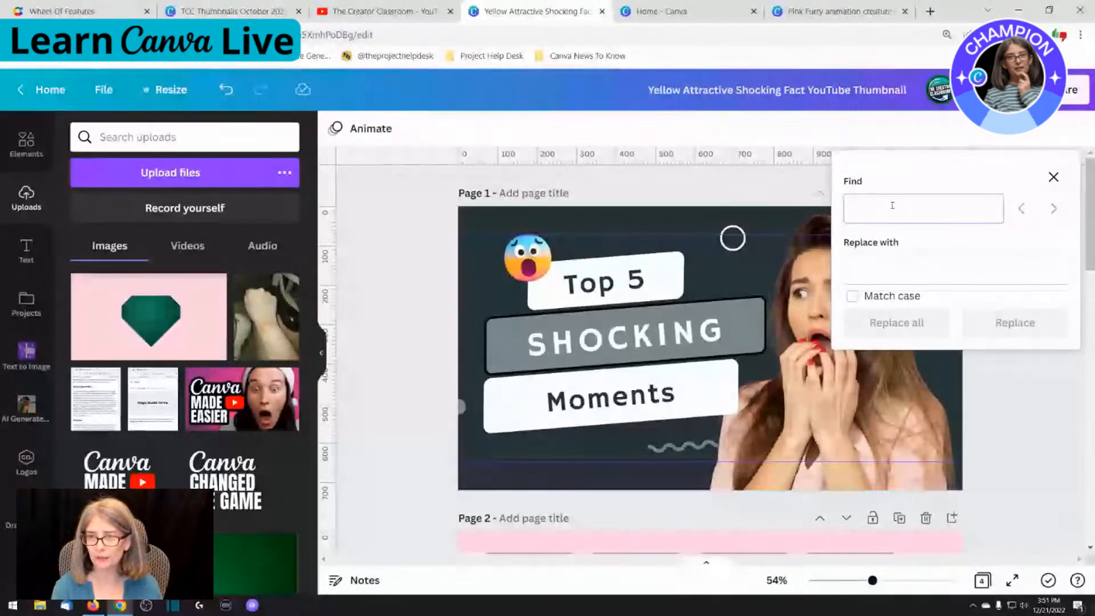
text(ama)
key(BackSpace)
key(BackSpace)
key(BackSpace)
text(S)
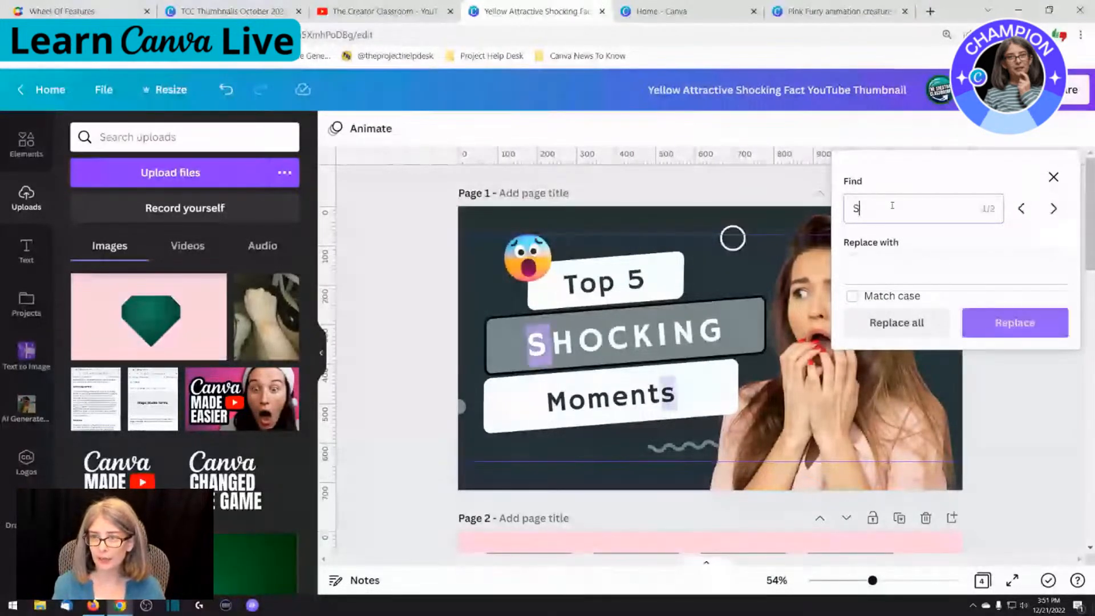
text(Hocking)
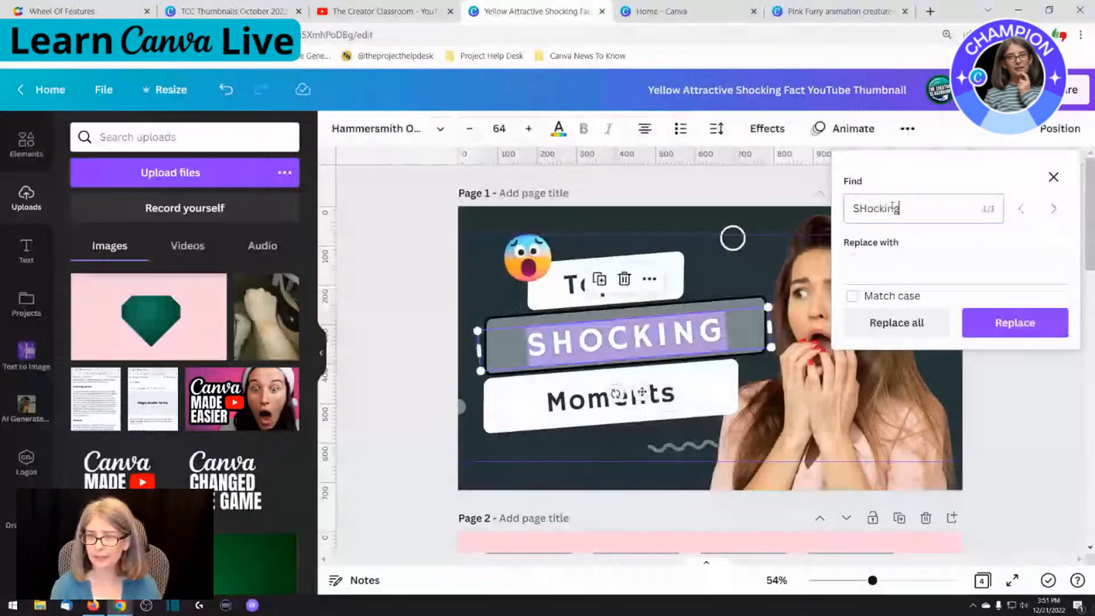
Replace the matched word in page 1's middle banner with "AMAZING" and select the new word
click(878, 265)
text(A)
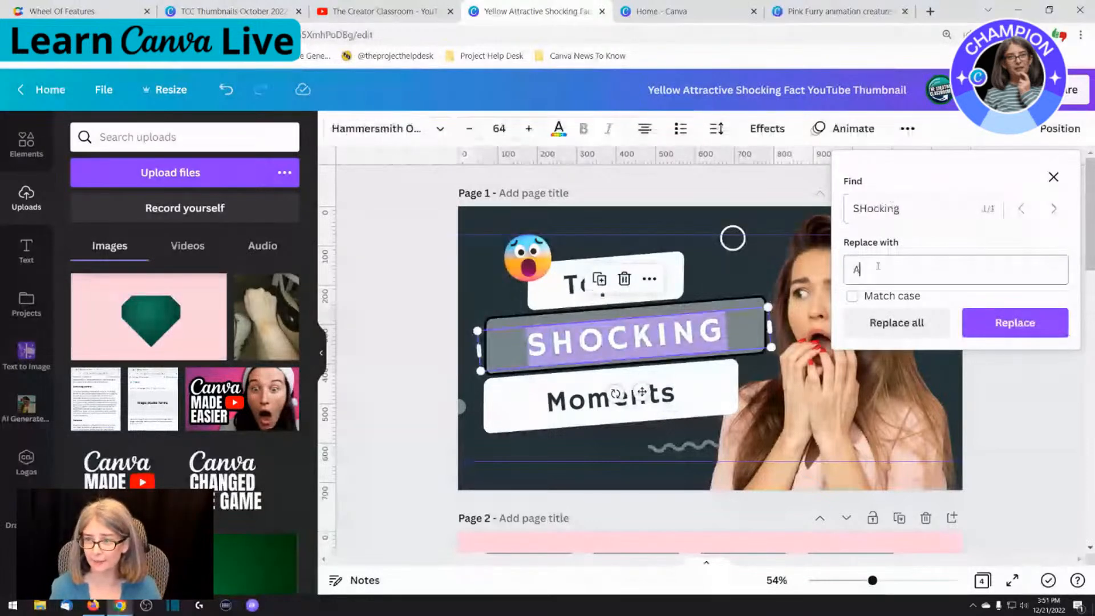
text(MAZI)
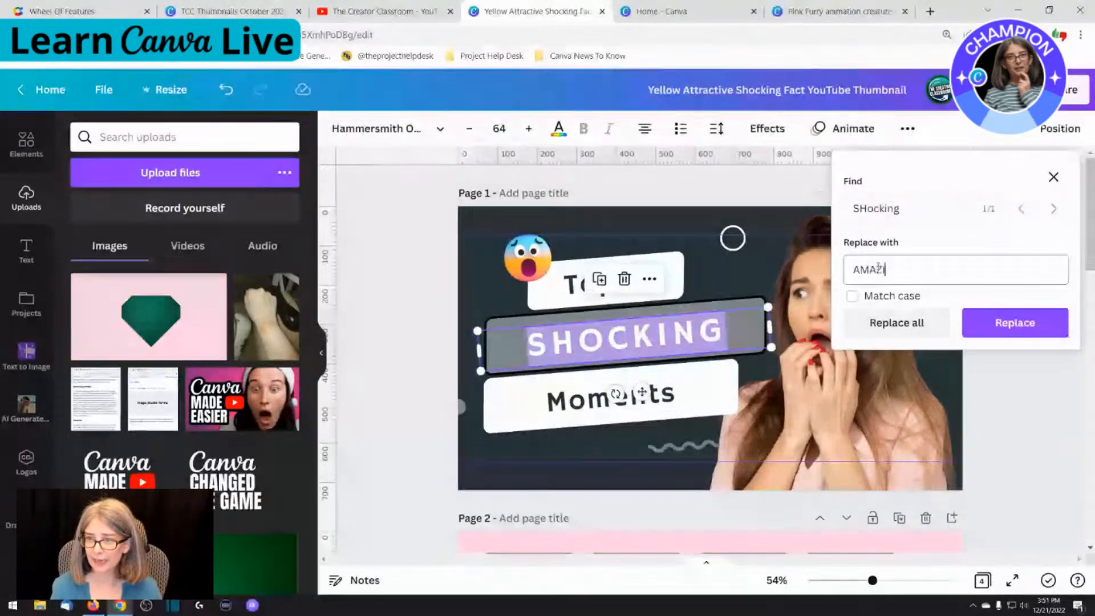
text(NG)
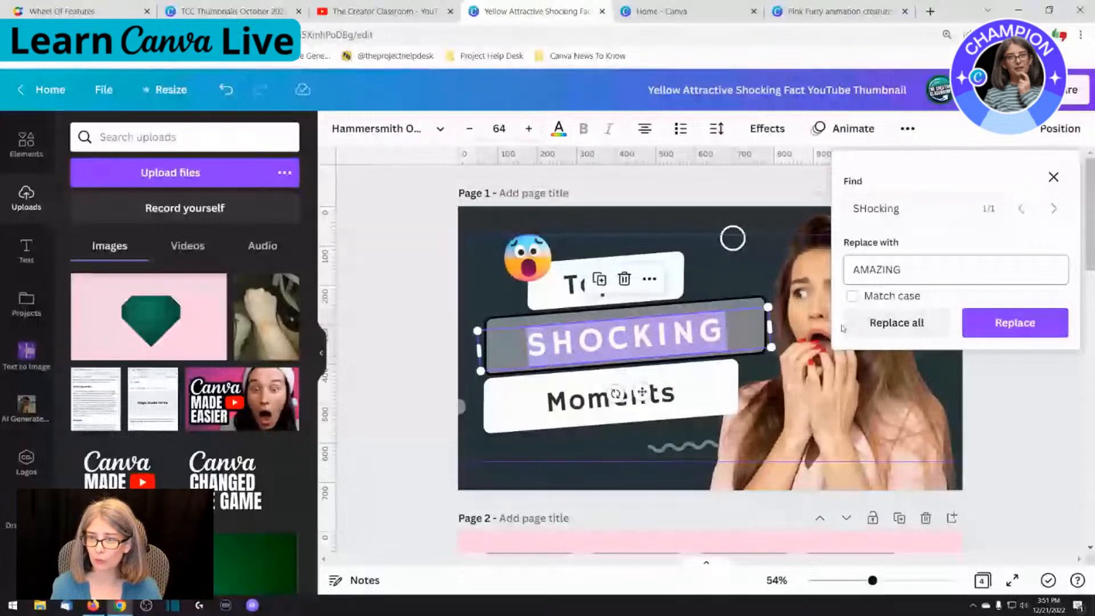
click(1007, 331)
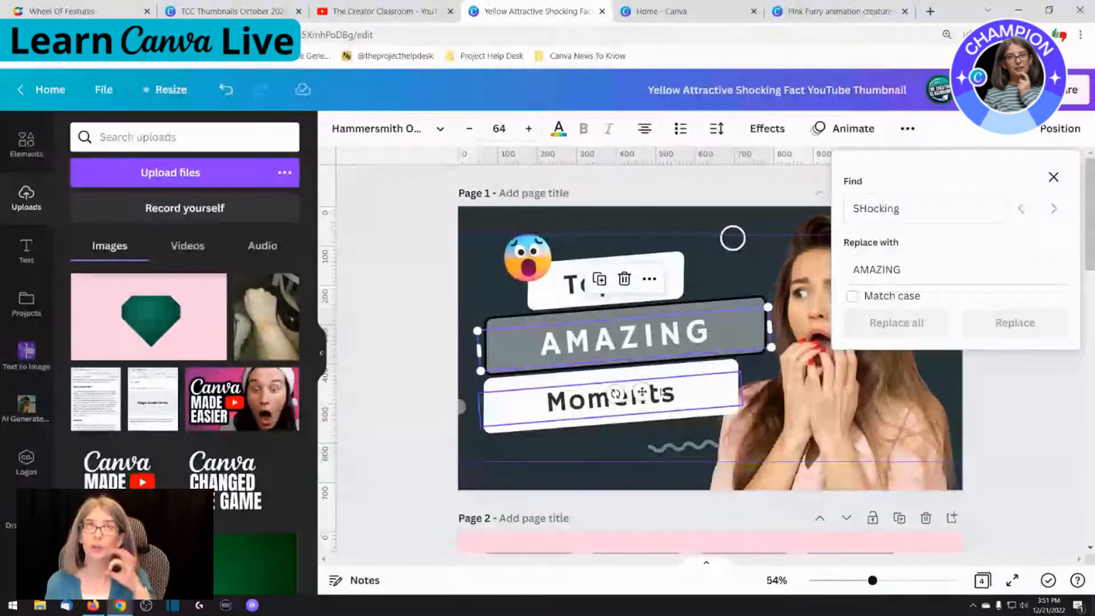
double_click(573, 342)
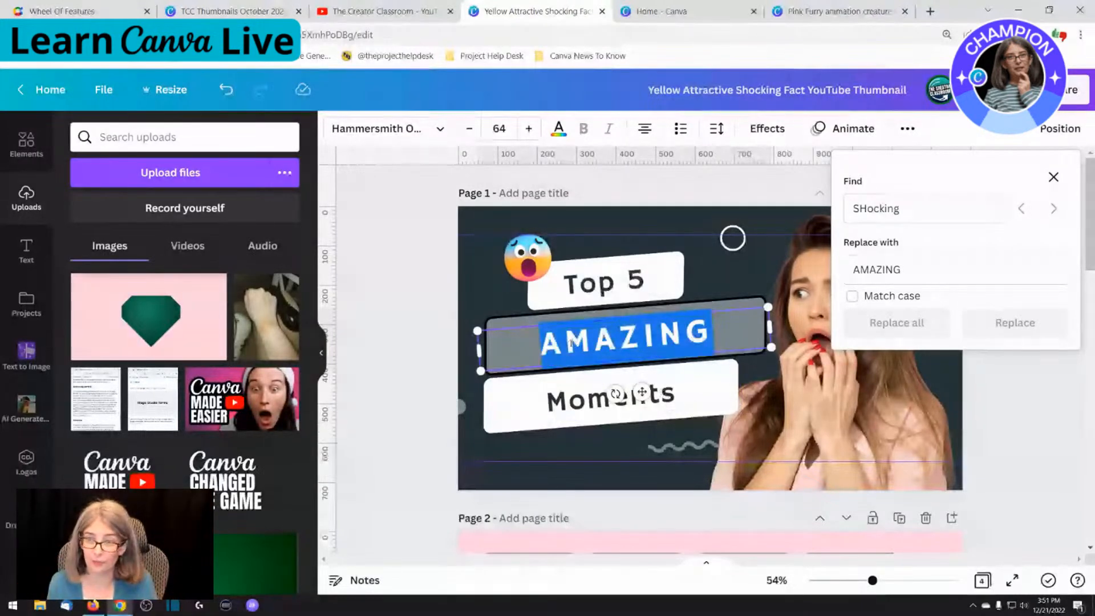